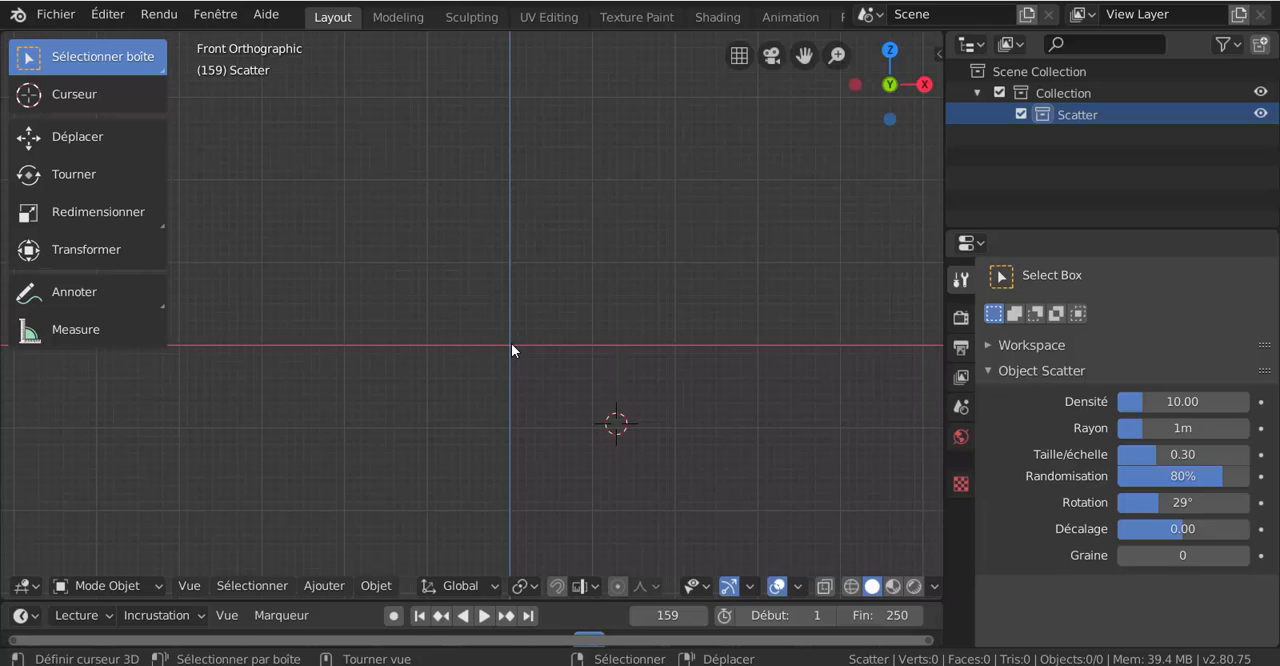
- Add a cube mesh to the Scatter collection
click(326, 587)
mouse_move(333, 563)
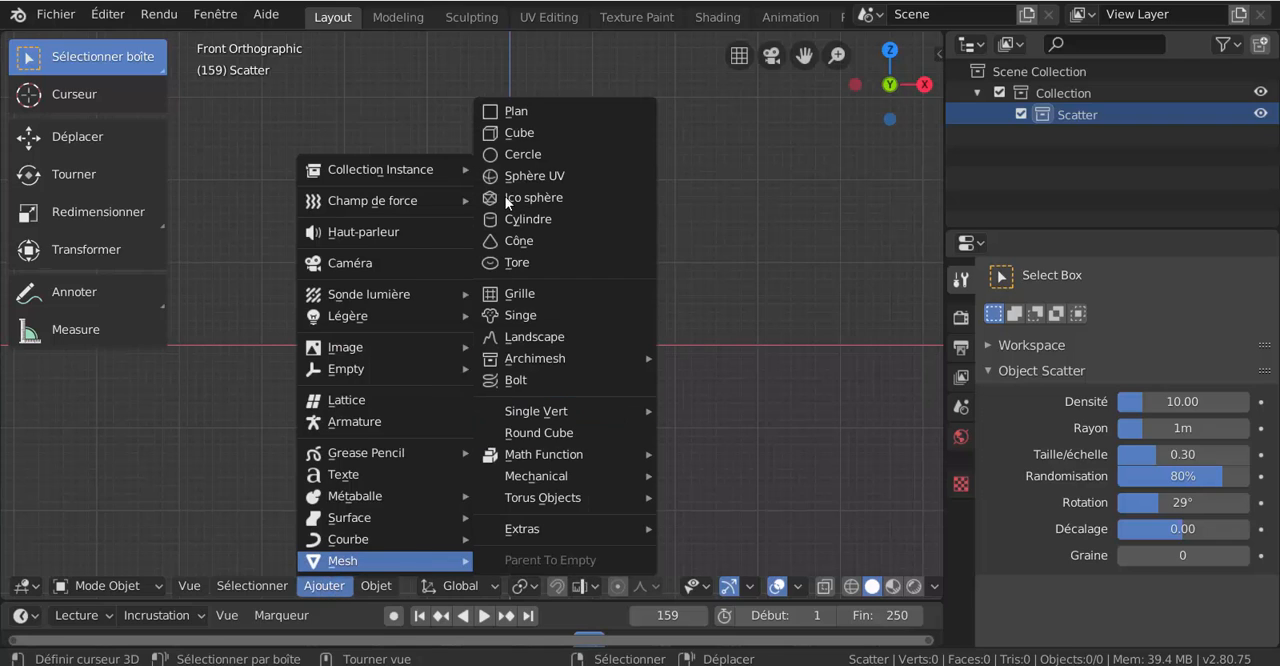
click(524, 137)
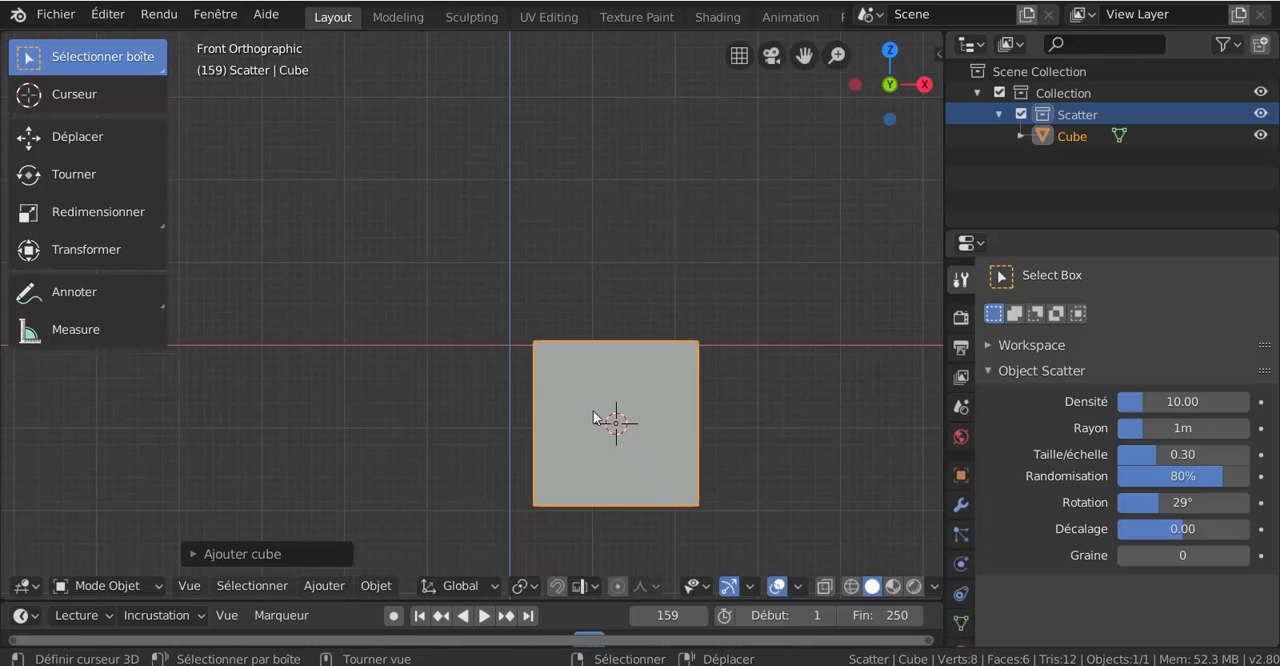
- Reset the 3D cursor to the world origin and snap the cube to the cursor
key(shift+s)
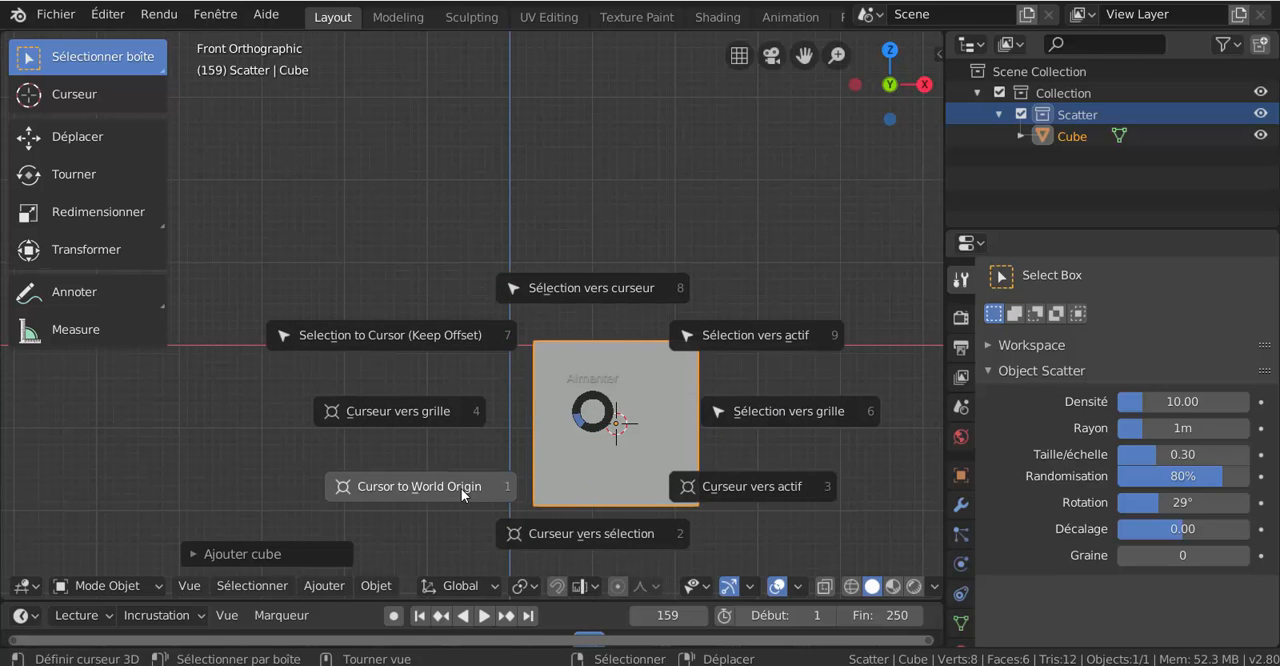
click(461, 488)
key(shift+s)
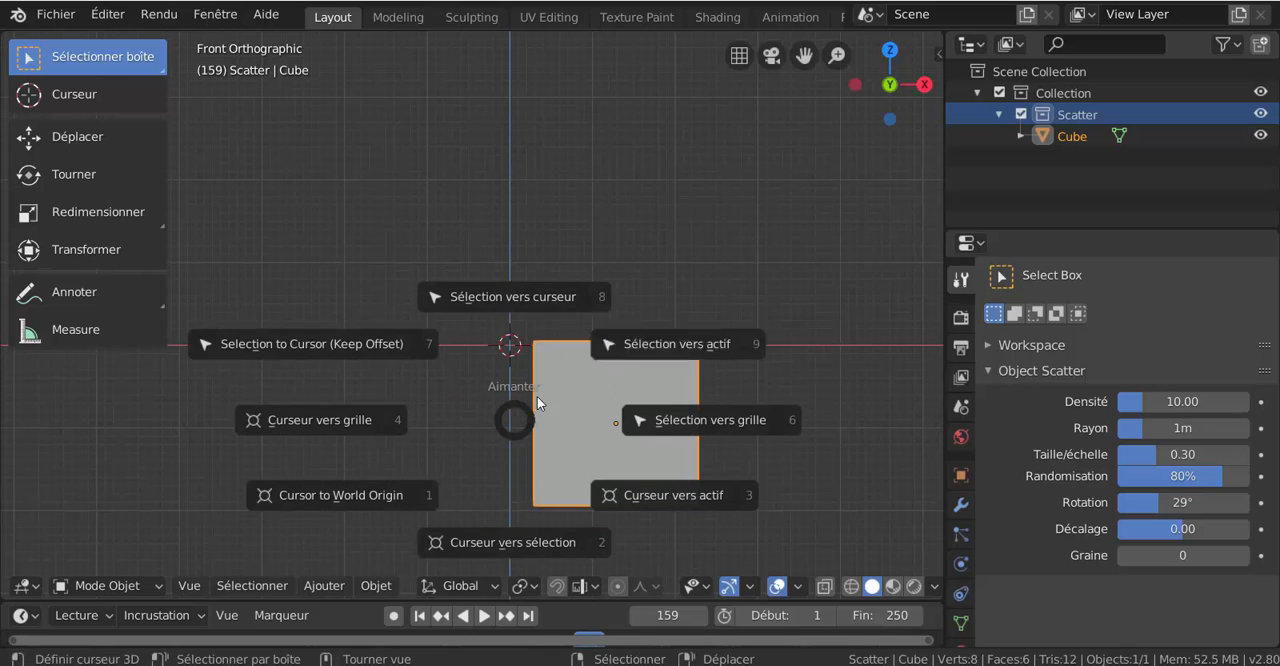
click(547, 295)
- Put the cube into Edit Mode and switch to face selection
middle_drag(553, 319, 549, 409)
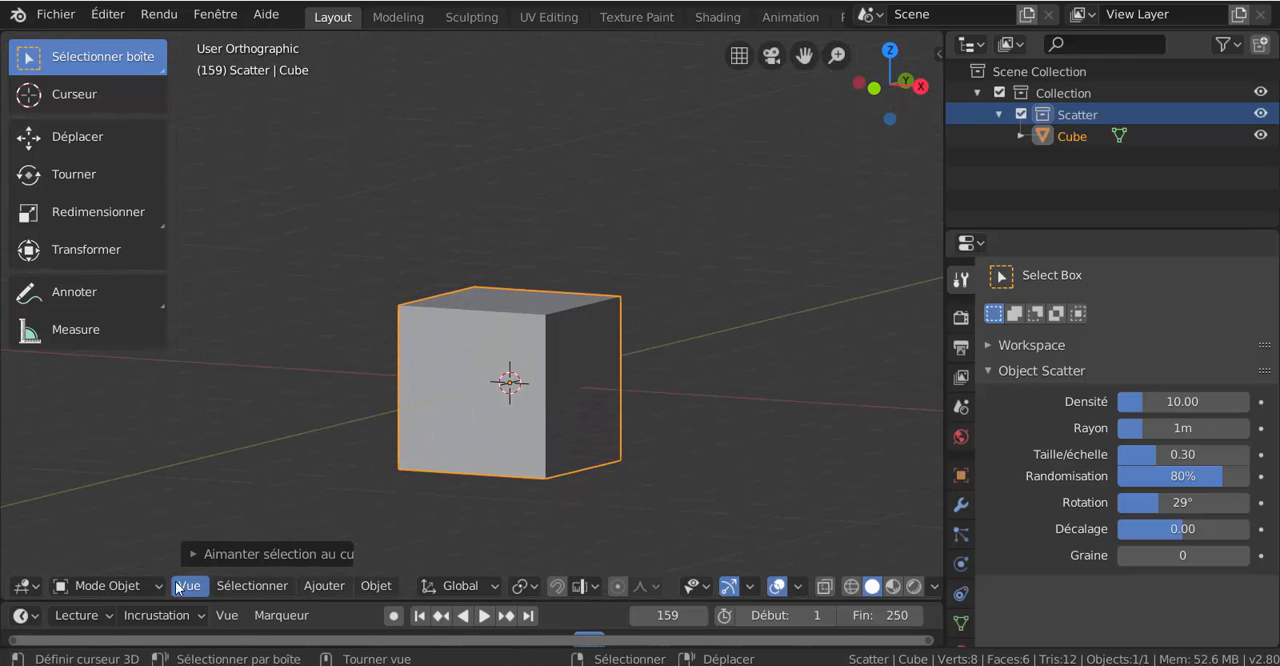
click(126, 587)
key(ctrl+Tab)
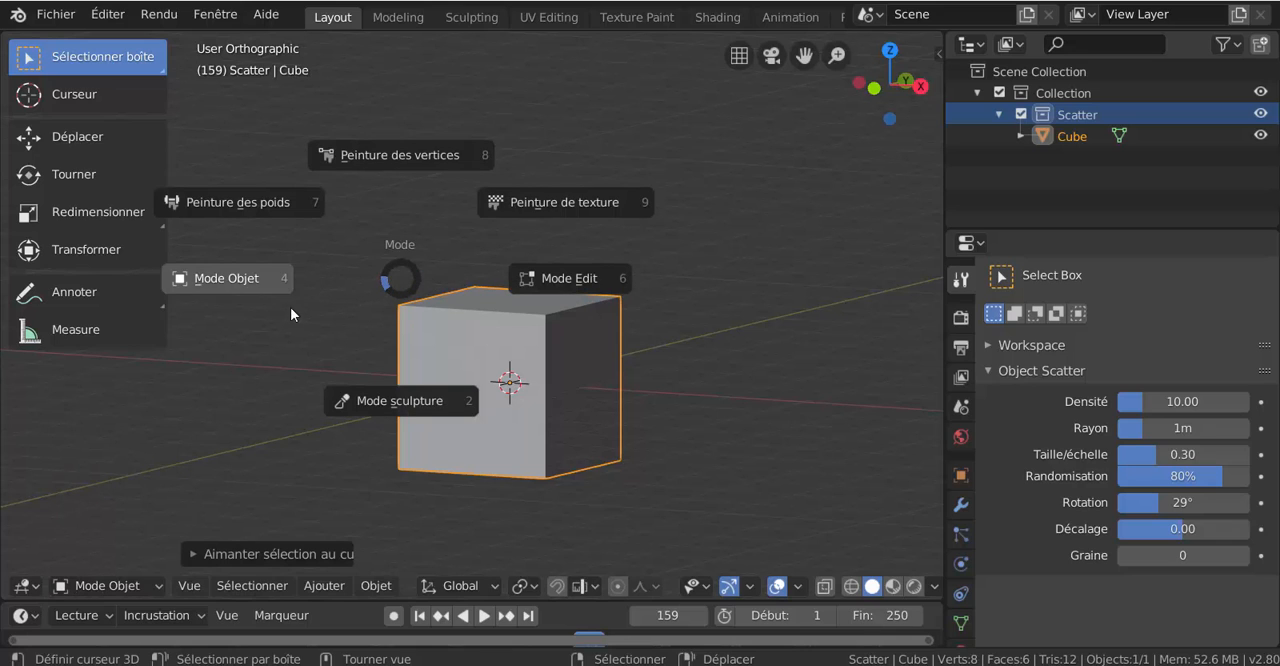
click(582, 279)
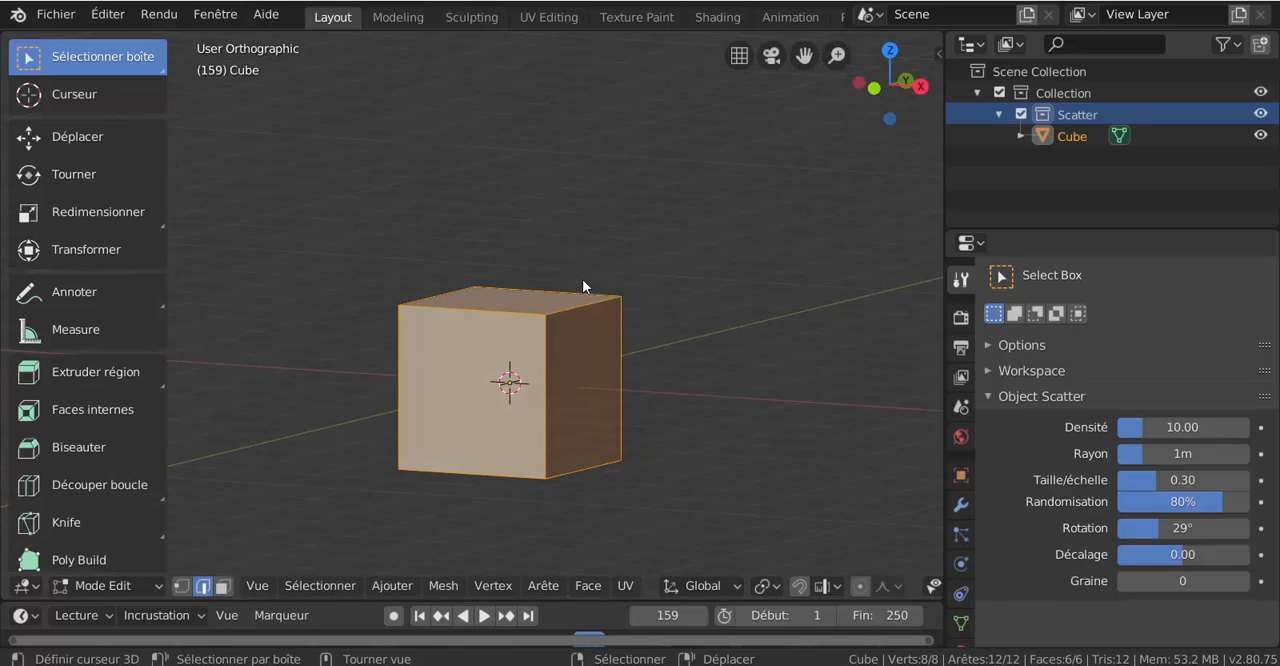
click(223, 585)
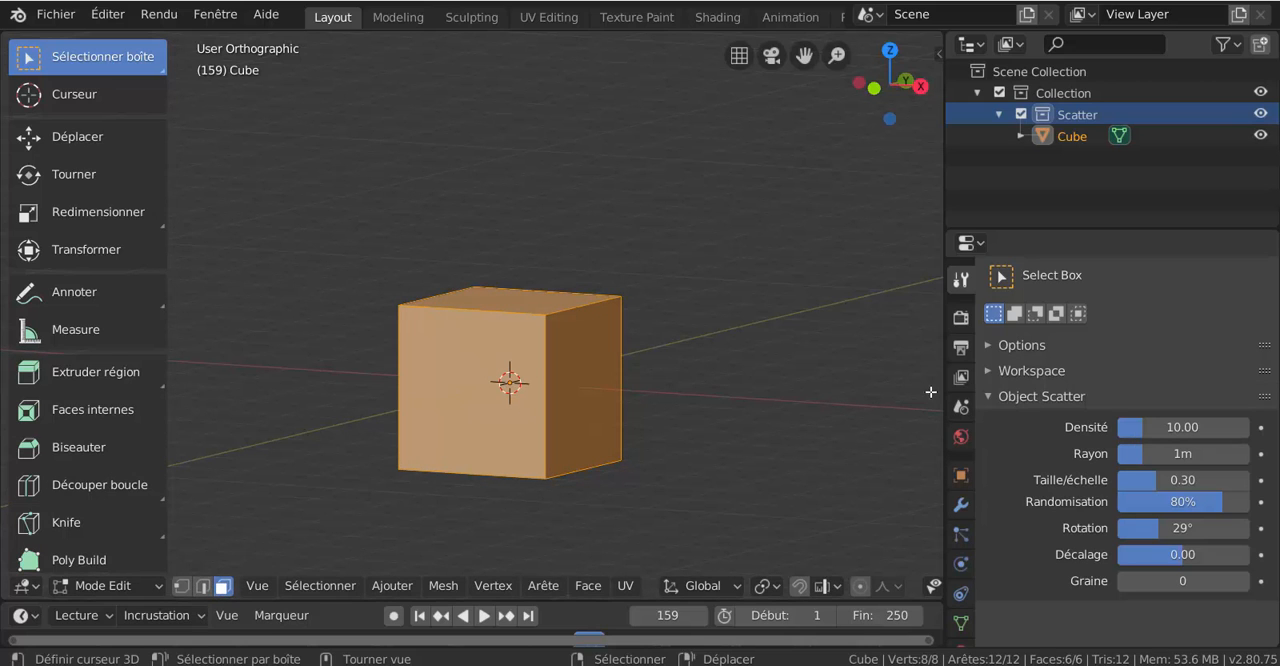
- Widen the properties area, create a new material for the cube and assign it to all its faces
drag(944, 389, 798, 395)
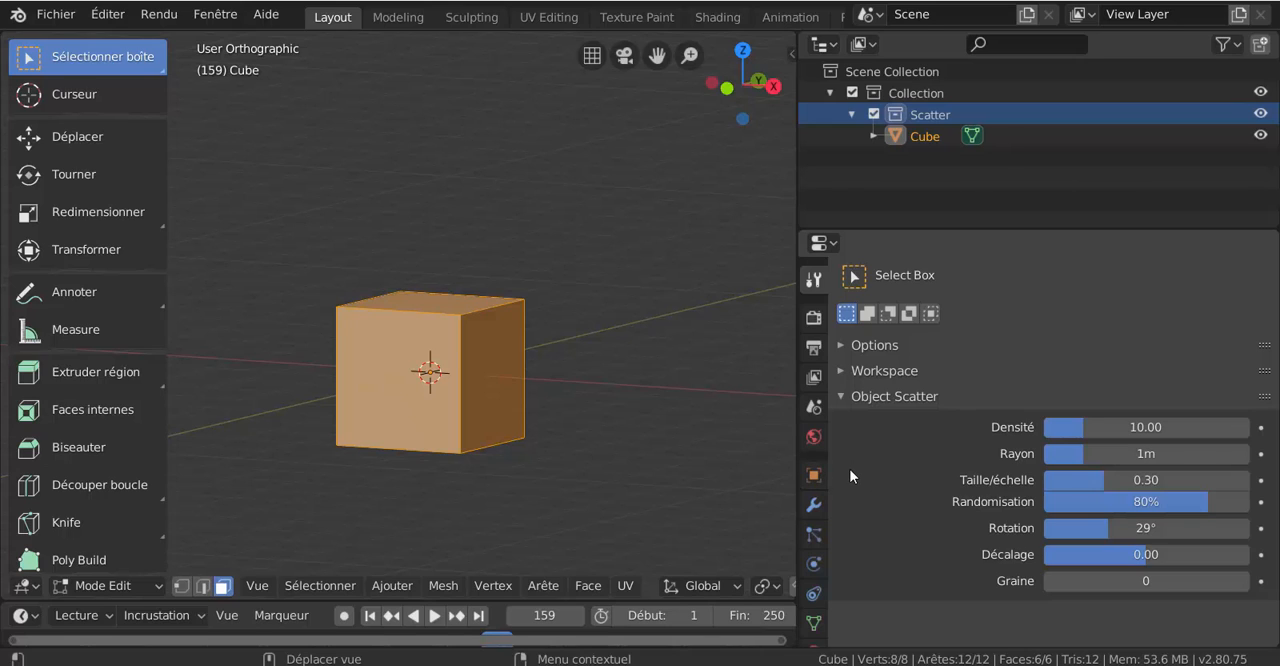
click(813, 320)
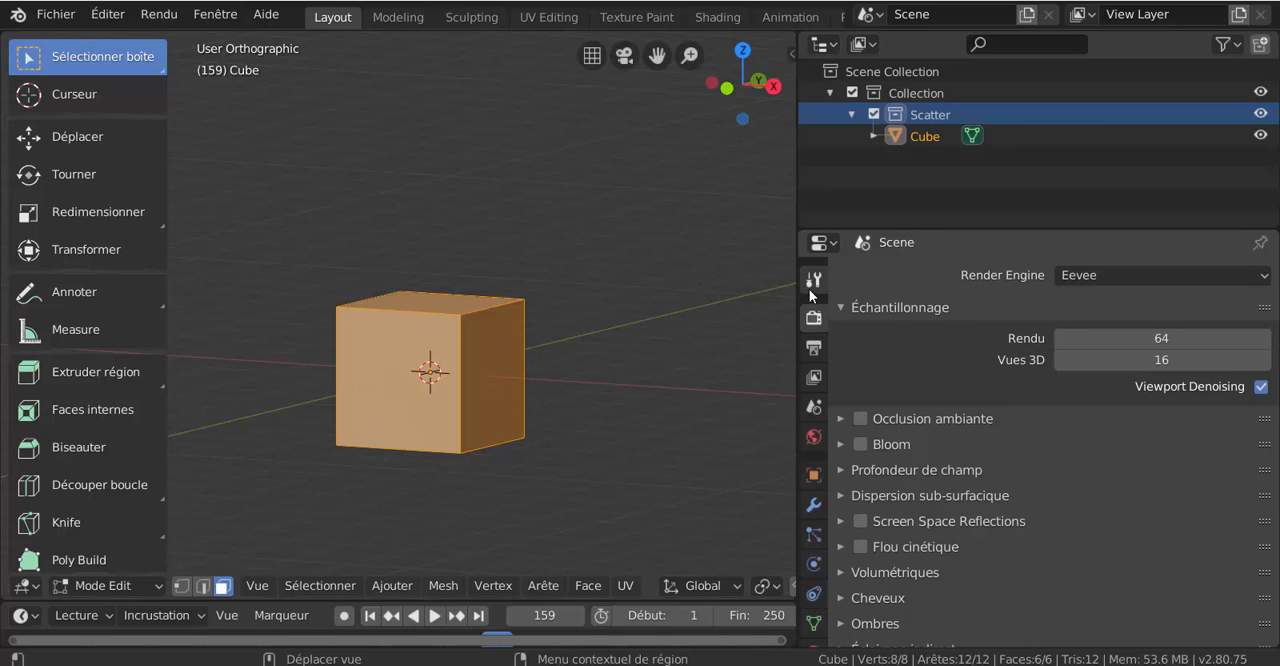
click(810, 286)
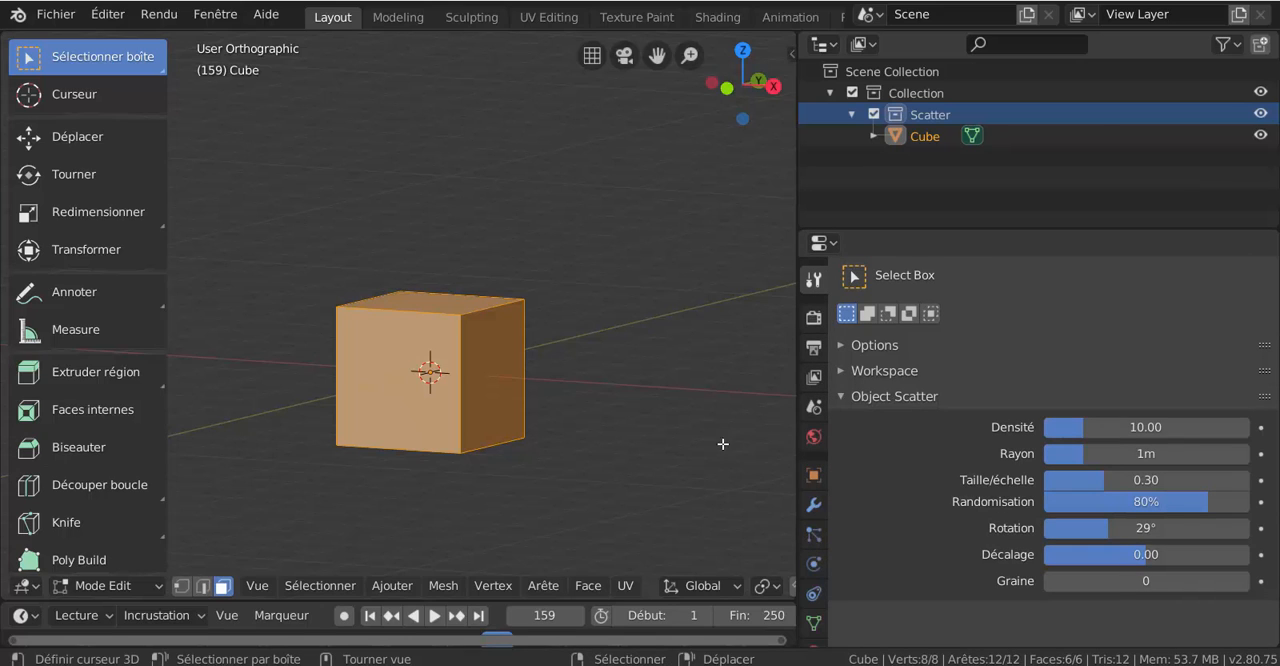
click(812, 439)
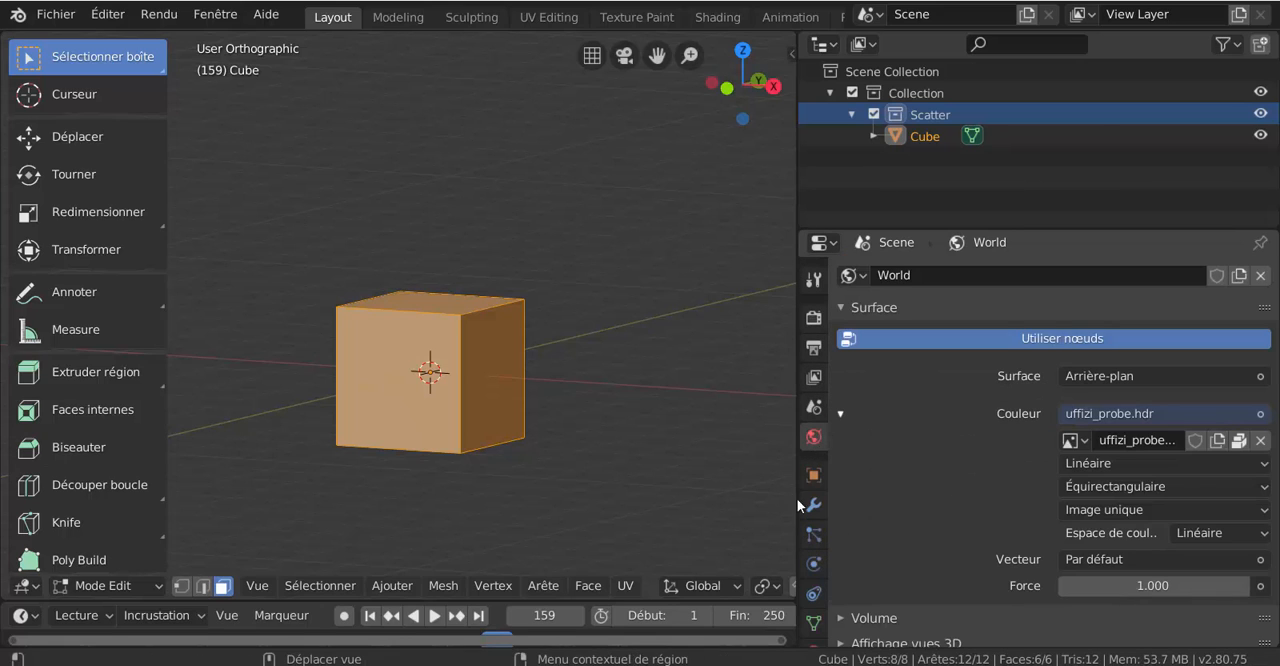
scroll(809, 545, down, 1)
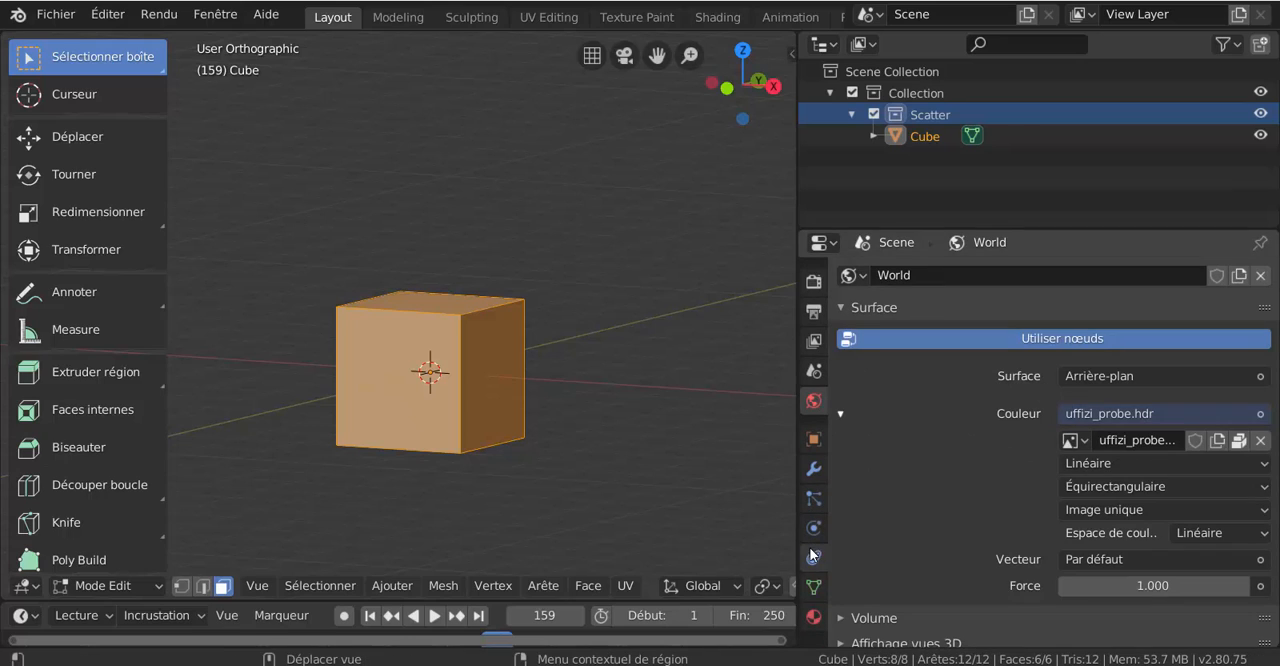
click(813, 615)
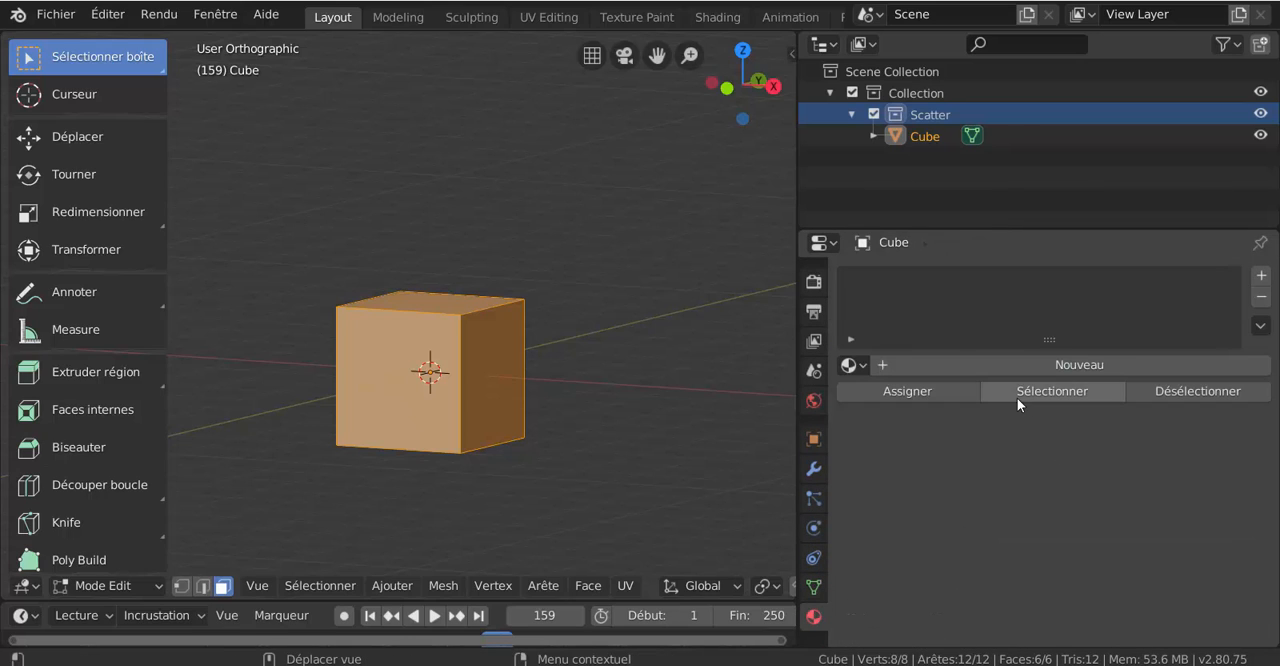
click(1068, 364)
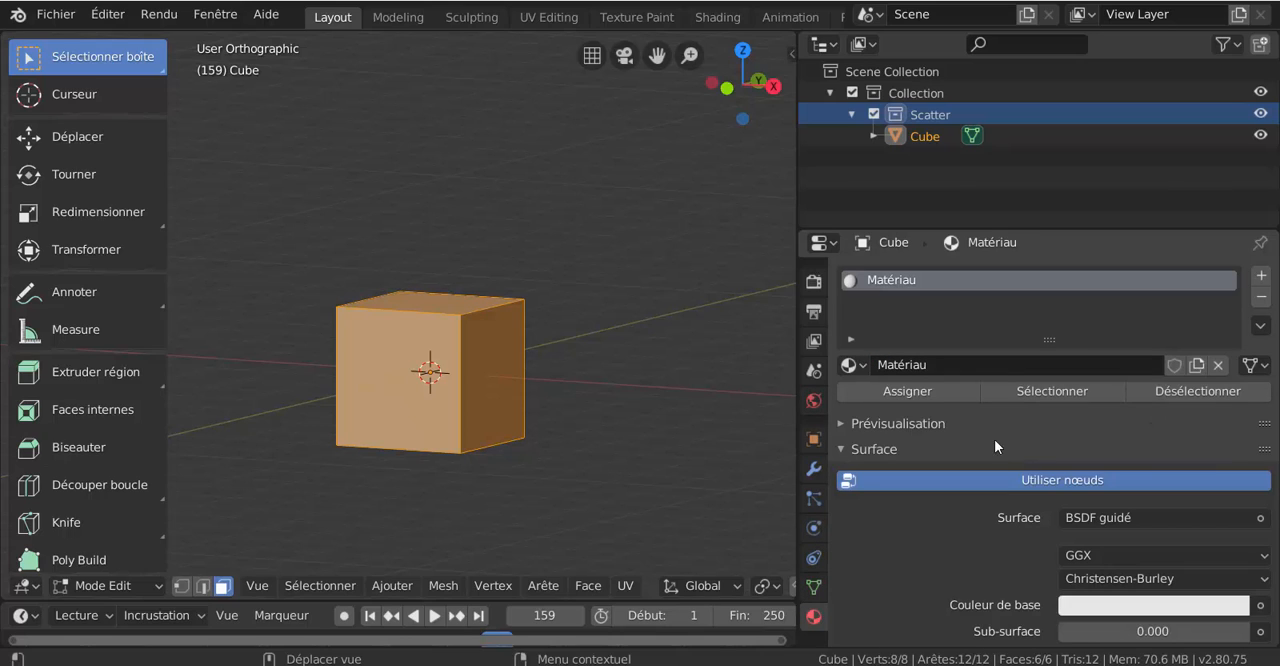
click(917, 393)
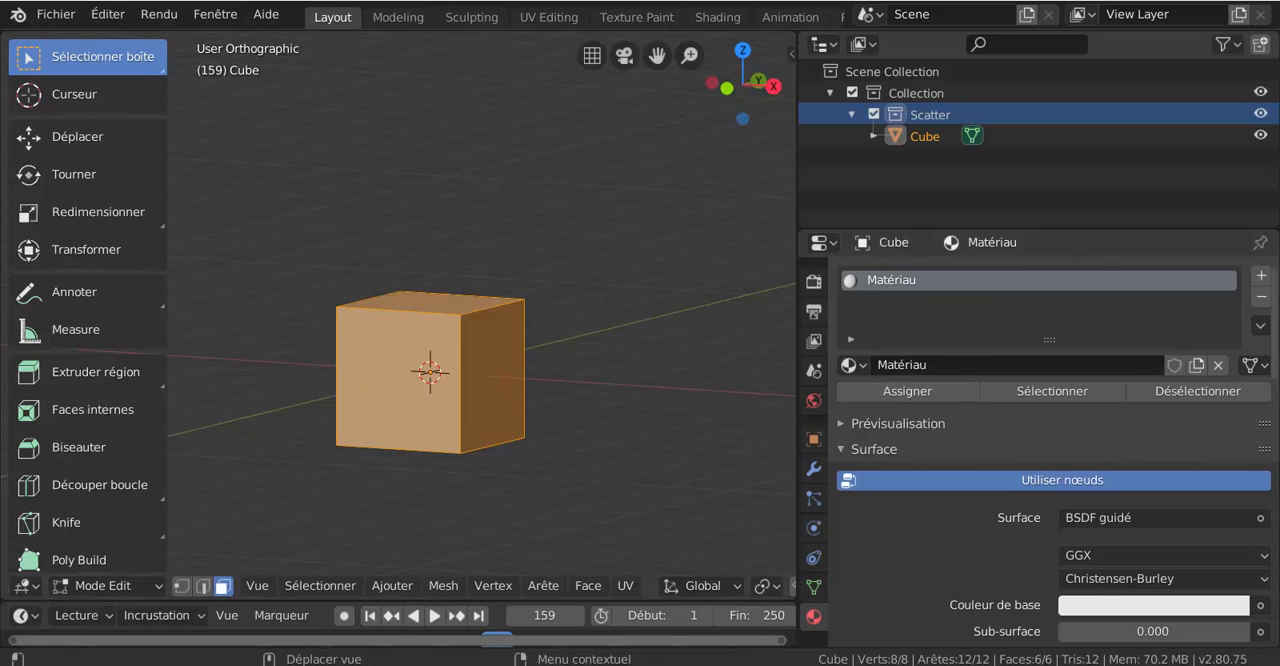
- Select only the cube's right side face and enable face centre dots in the Mesh Edit Mode overlays
scroll(1048, 585, down, 3)
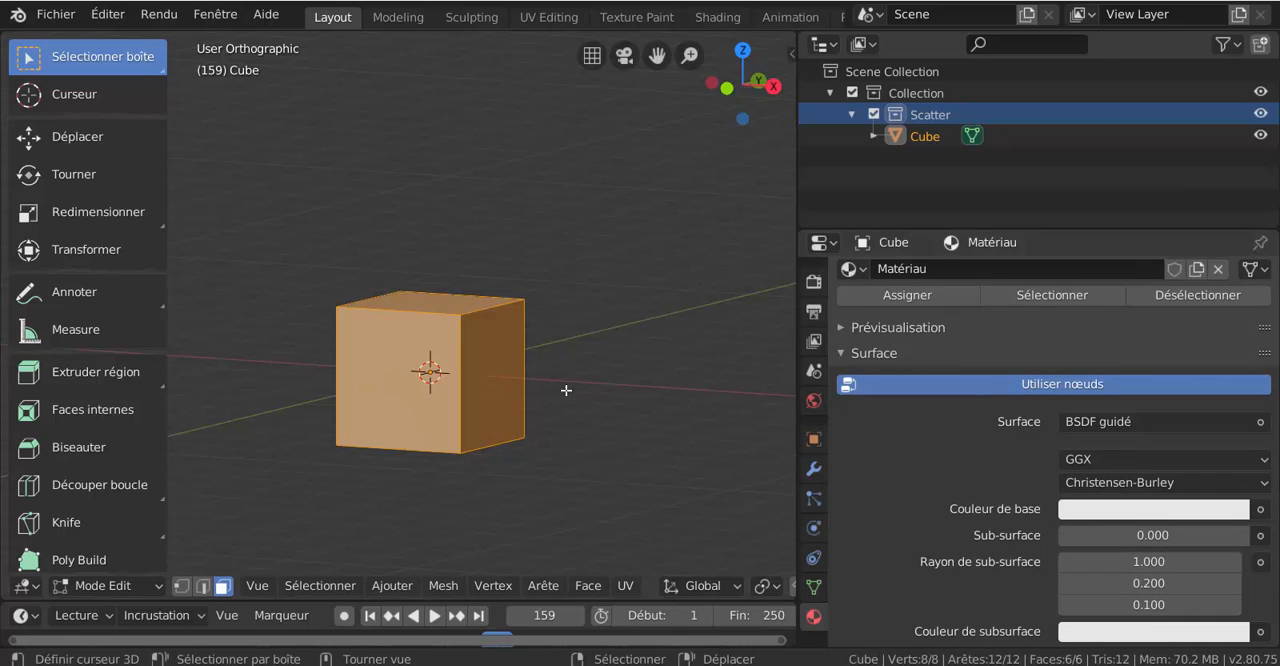
click(501, 370)
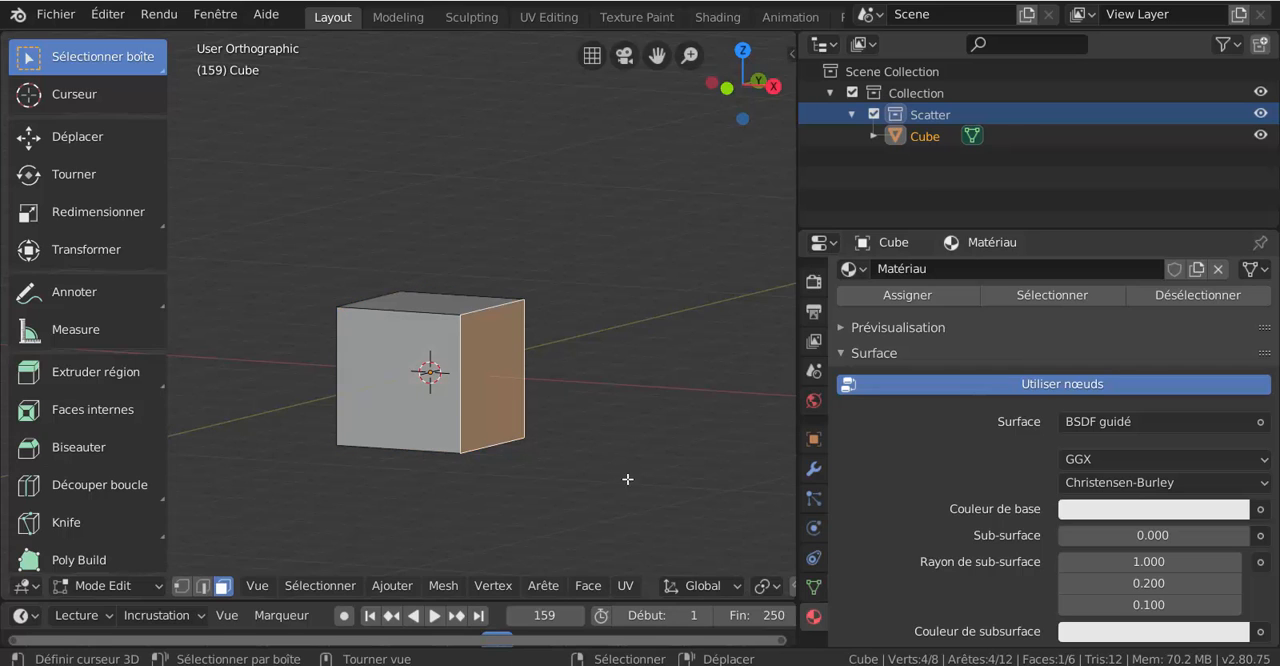
scroll(674, 588, down, 3)
scroll(674, 583, down, 3)
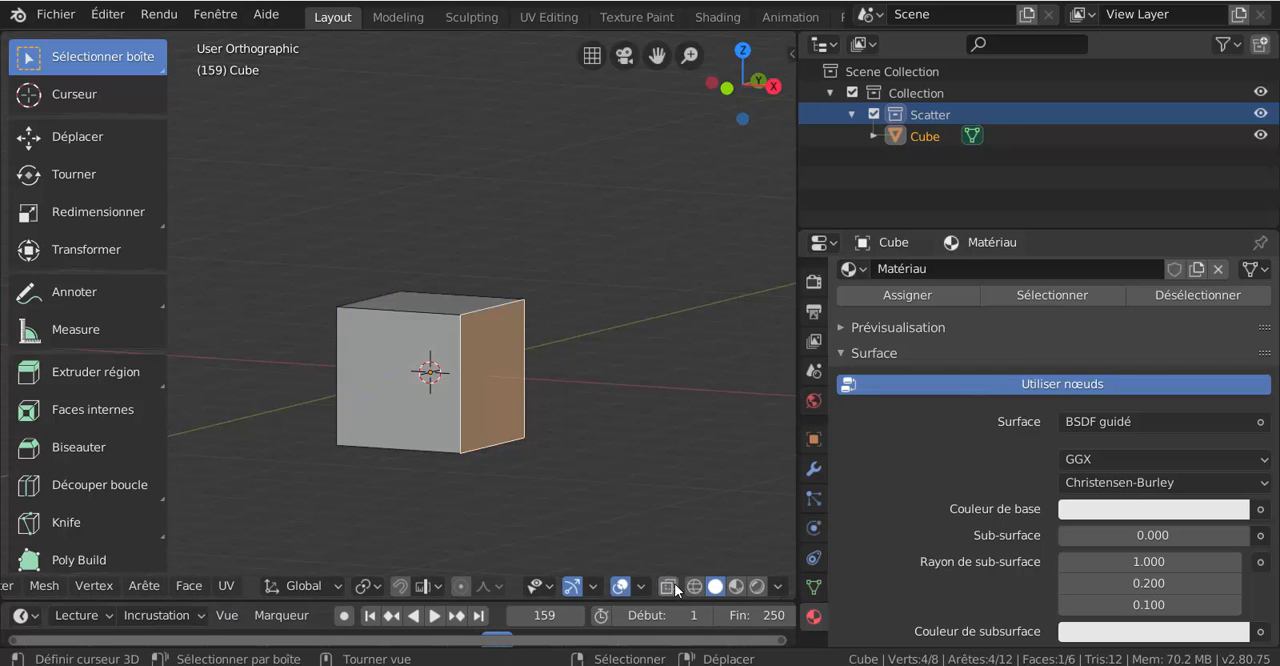
click(779, 586)
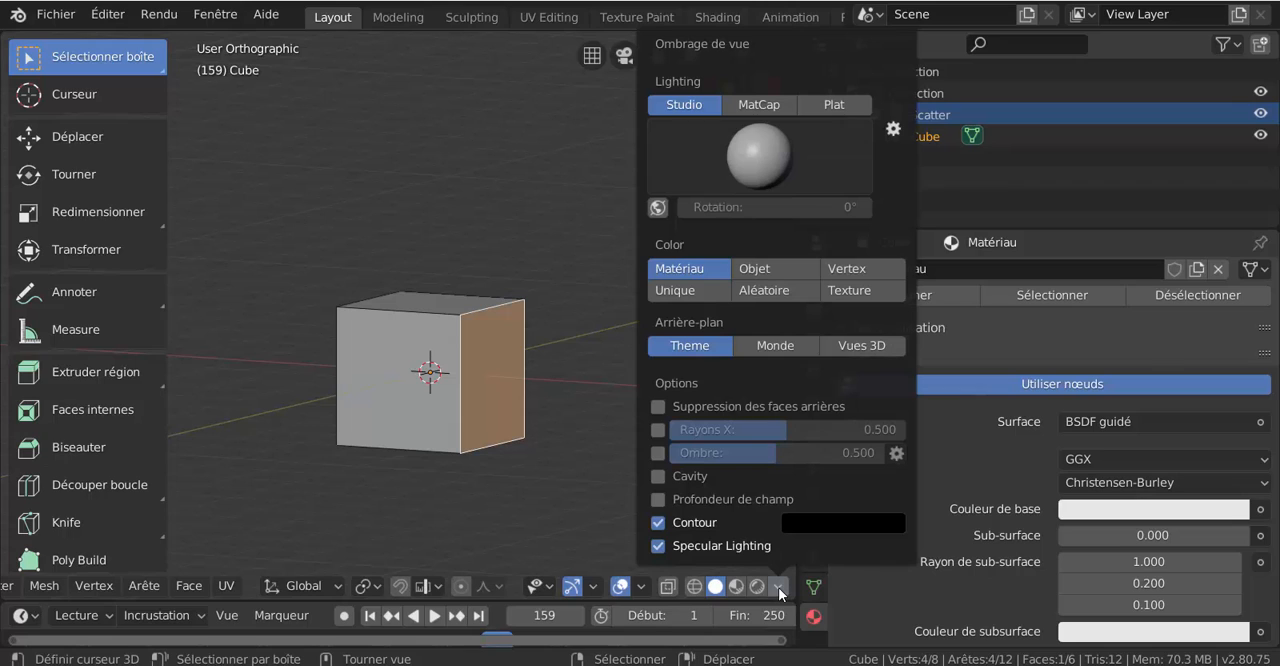
click(778, 587)
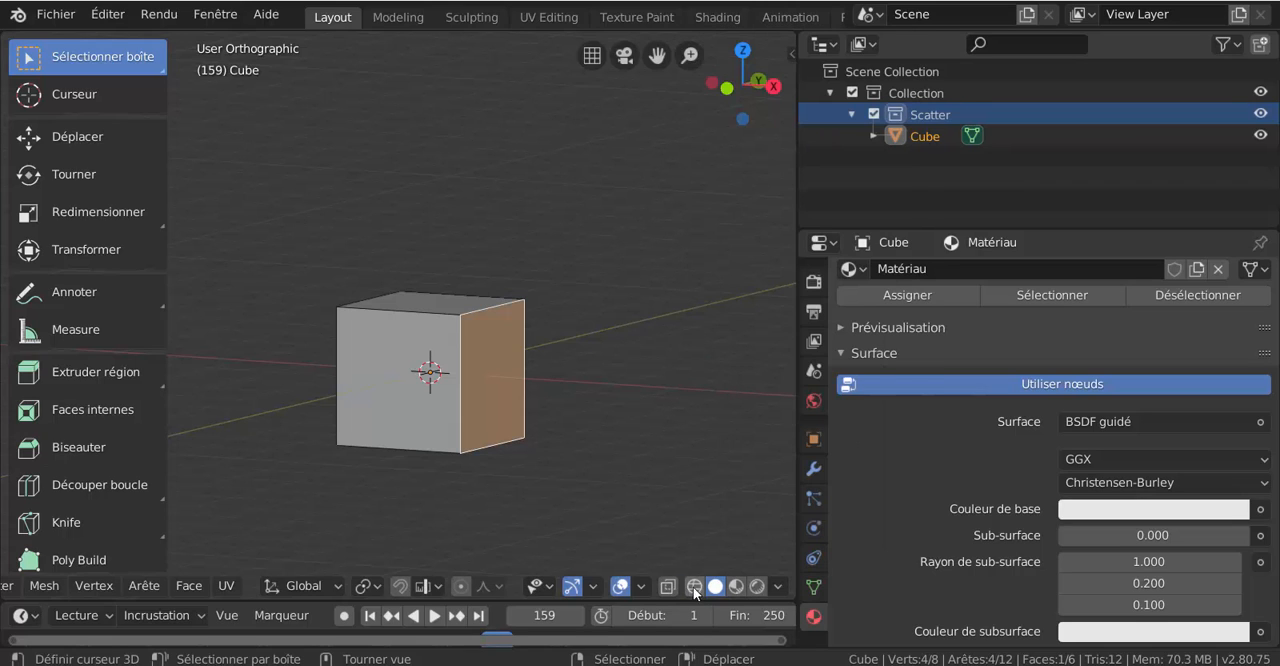
click(641, 587)
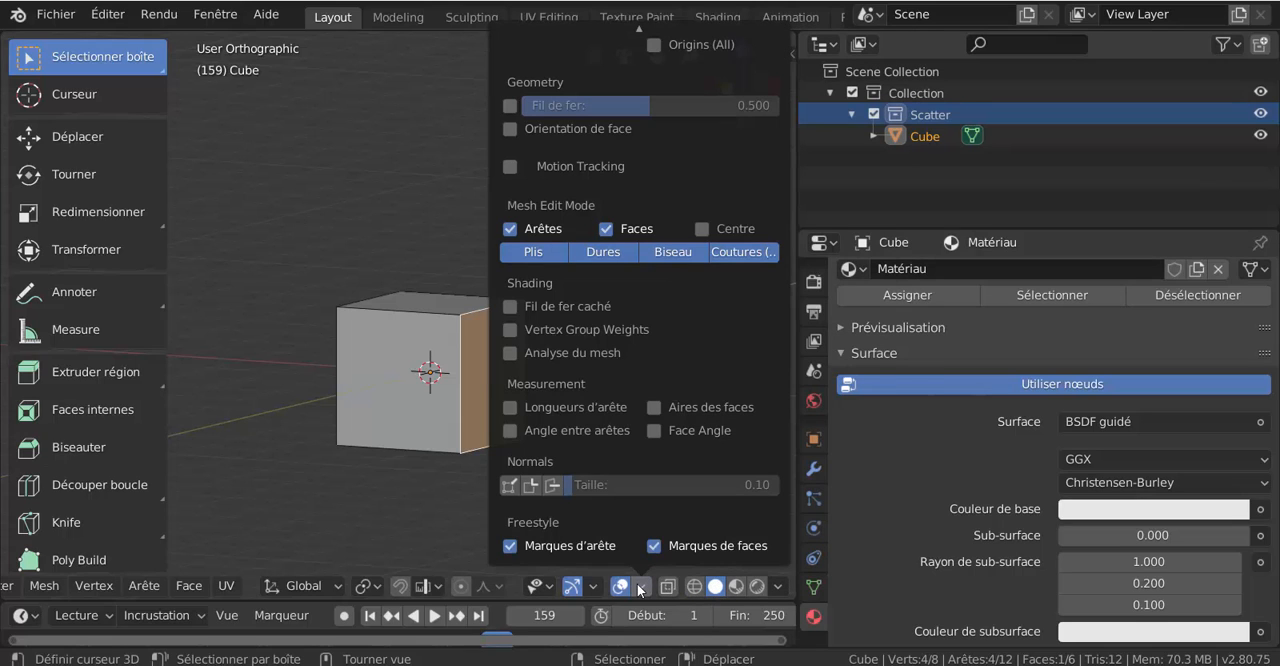
click(702, 228)
middle_drag(706, 494, 690, 495)
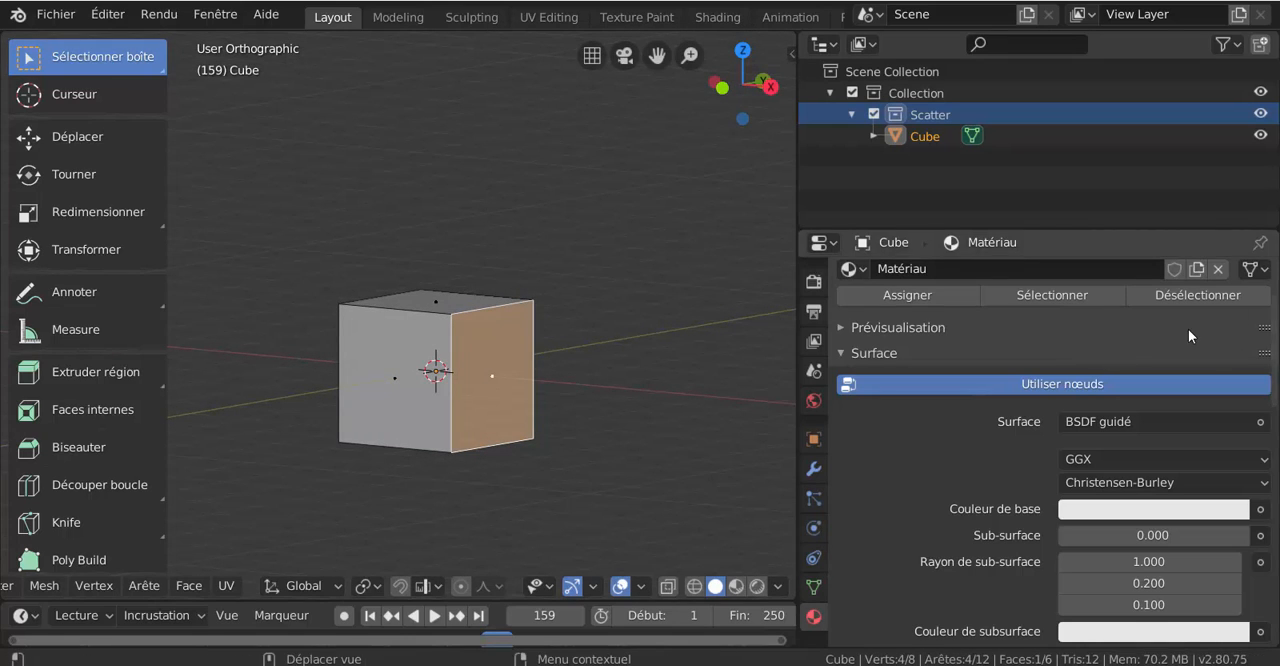
- Add a second material slot to the cube with a new material and set its base colour to green
scroll(1188, 332, up, 3)
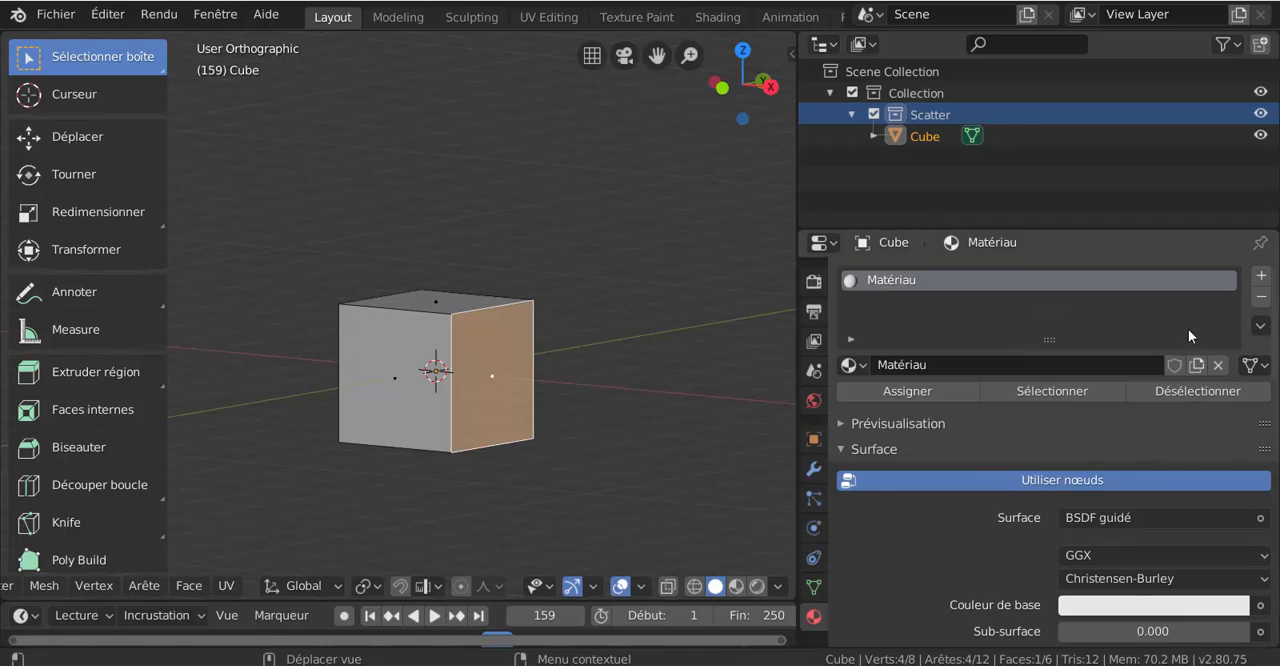
click(1263, 278)
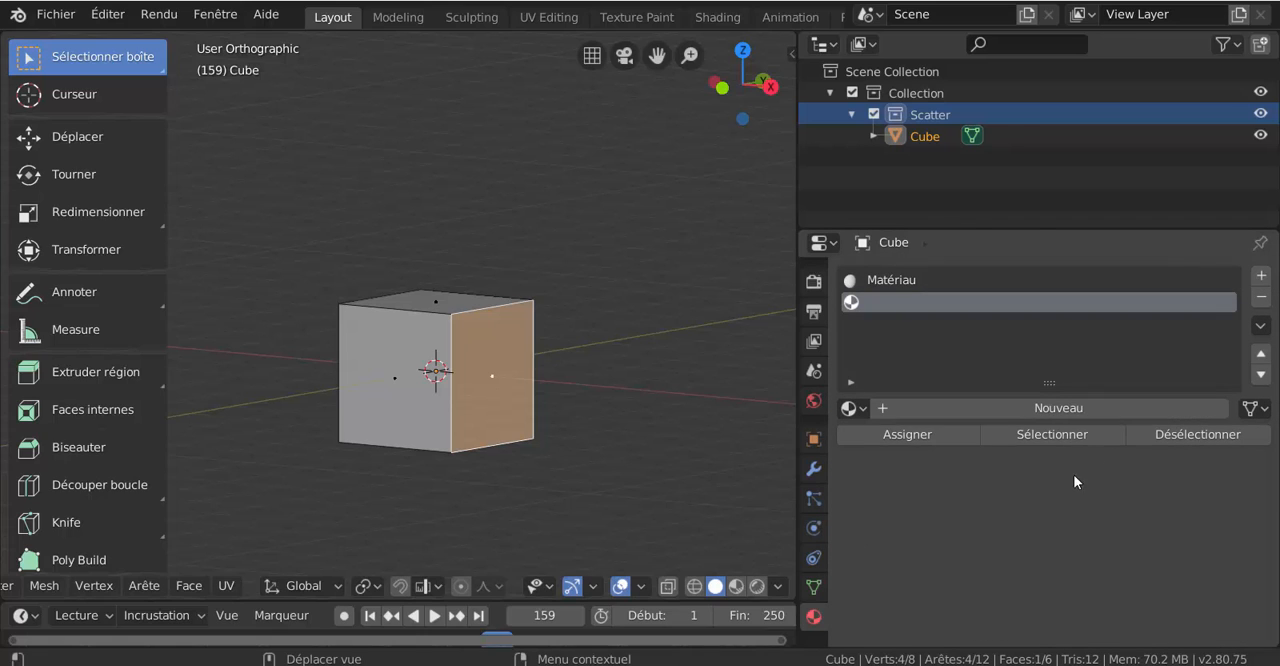
click(1057, 406)
scroll(998, 501, down, 3)
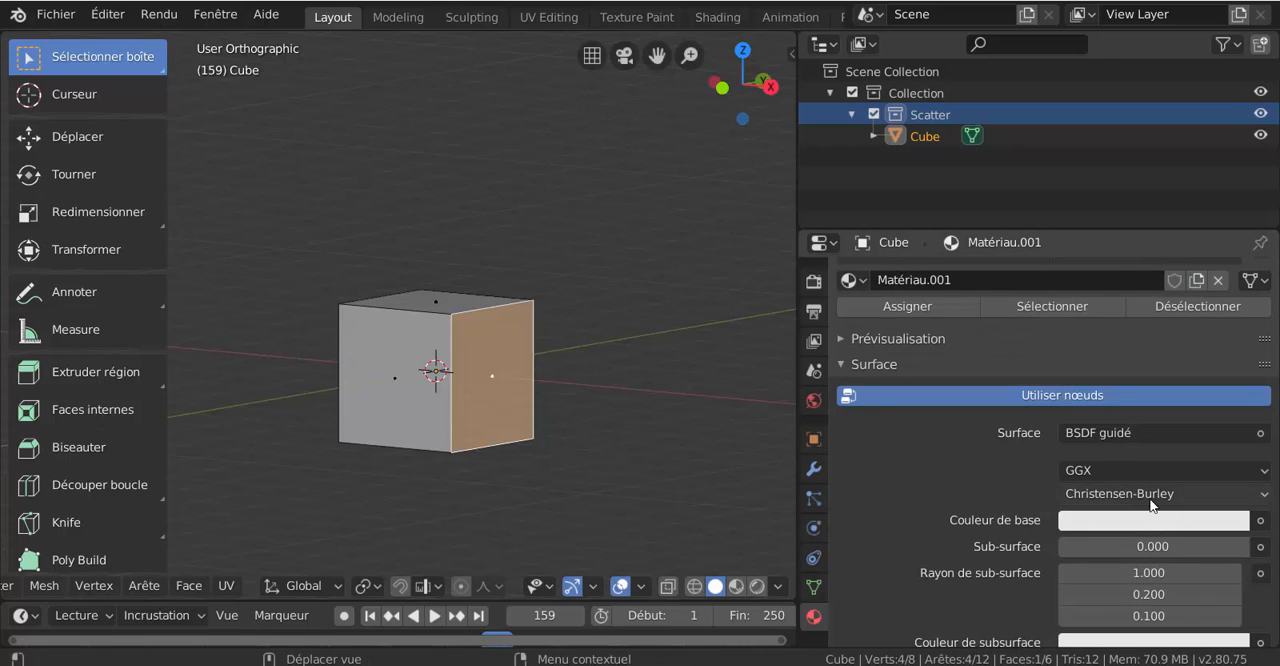
scroll(1143, 512, down, 1)
scroll(1143, 512, down, 3)
click(1143, 392)
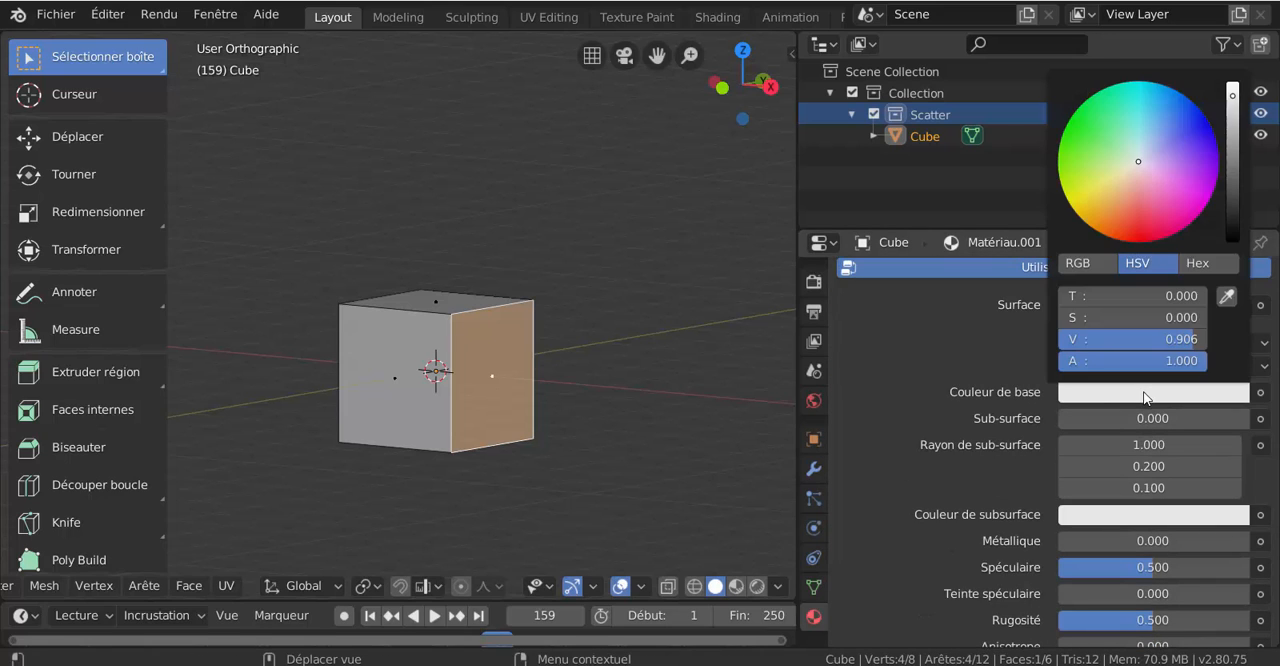
click(1100, 165)
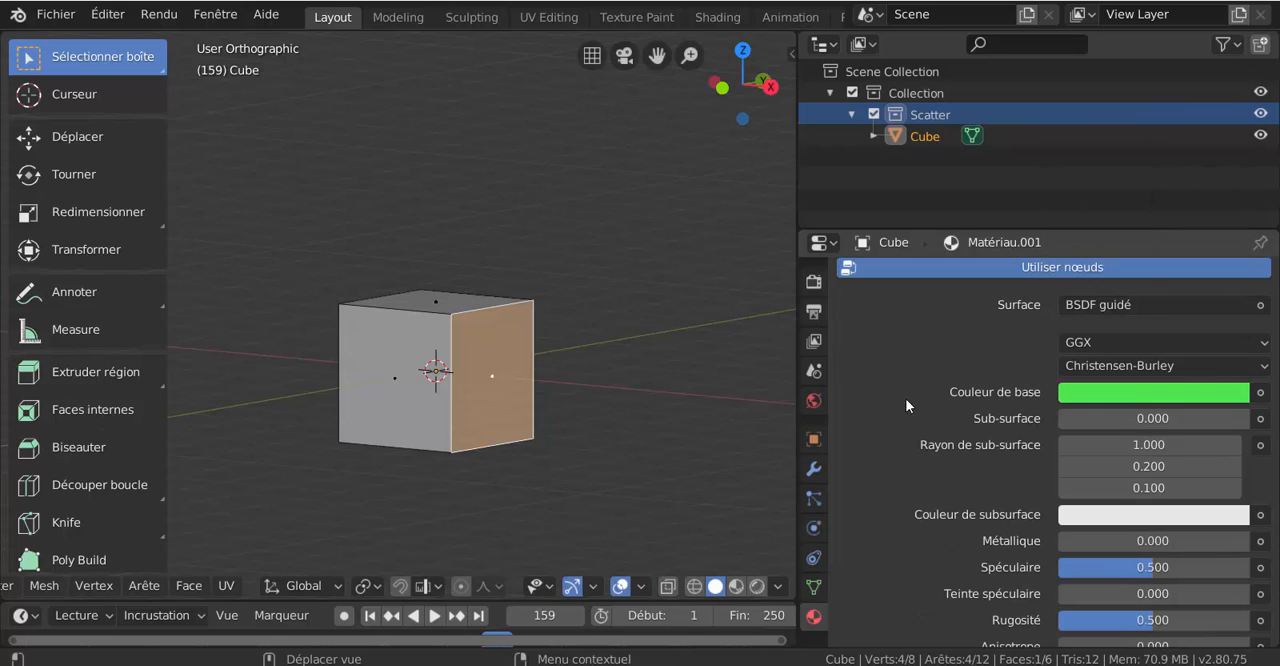
- Assign the green material to the selected side face and display the viewport in rendered shading
scroll(928, 522, up, 2)
scroll(954, 489, up, 3)
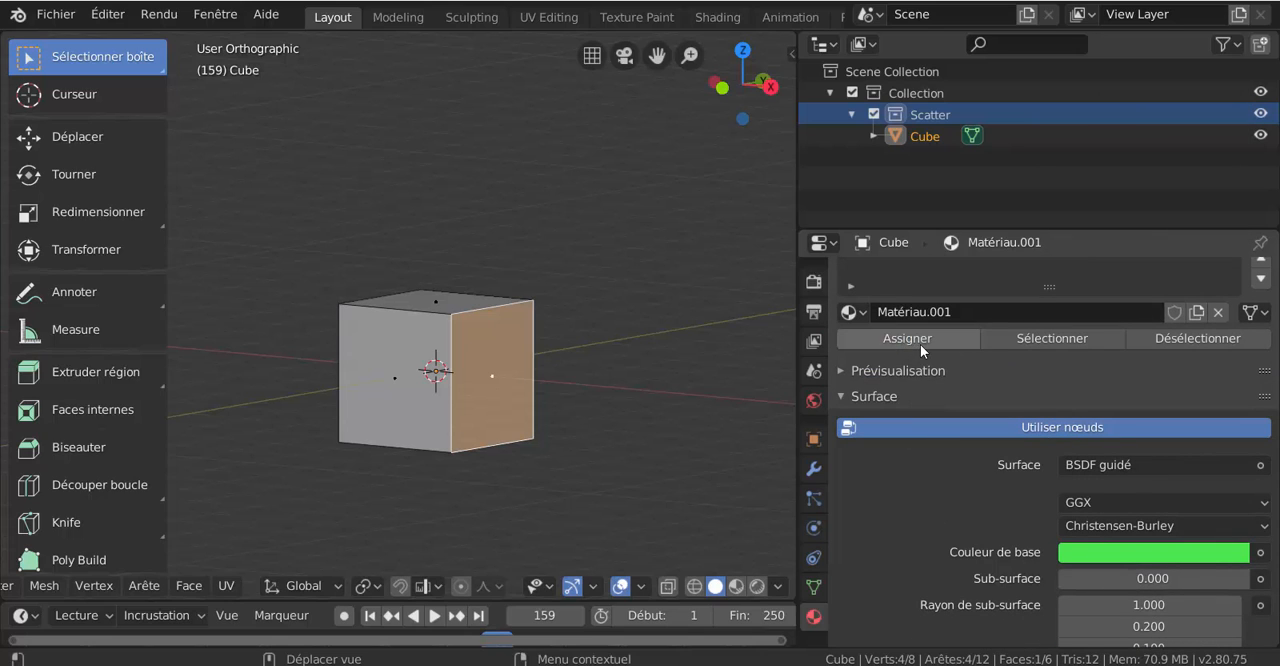
click(757, 587)
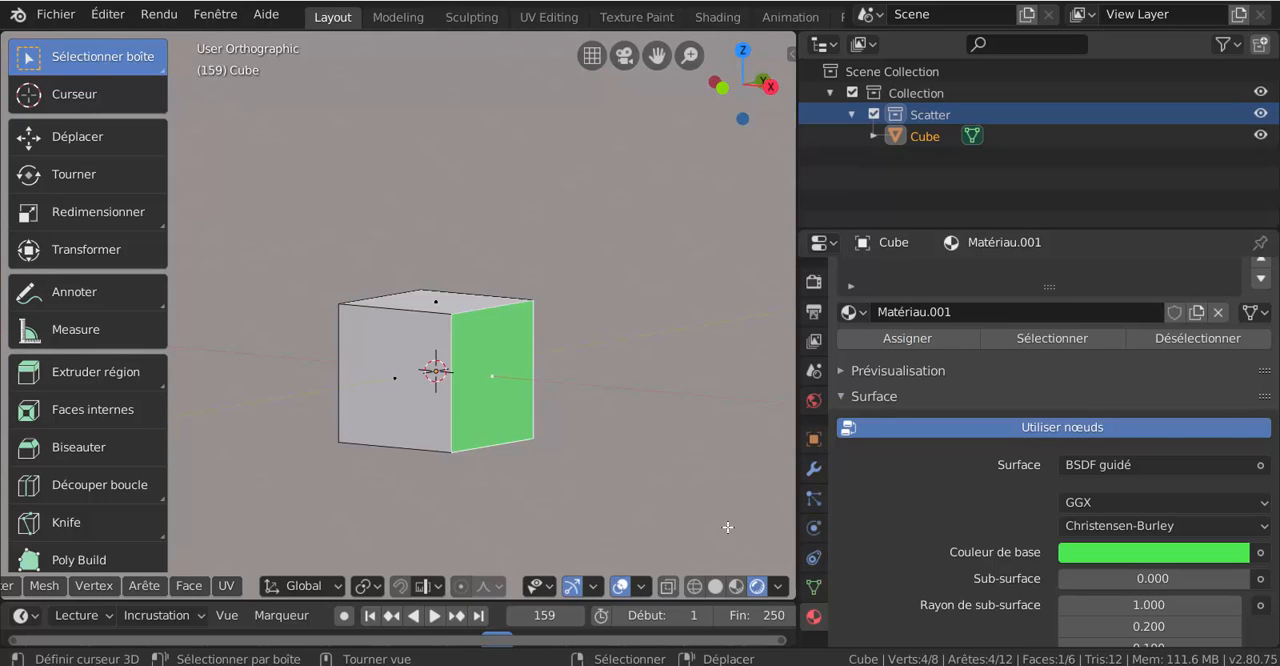
- Drive the World background's strength (Force) with the light path's ray depth output (Profondeur de rayon)
click(814, 400)
scroll(1245, 552, down, 1)
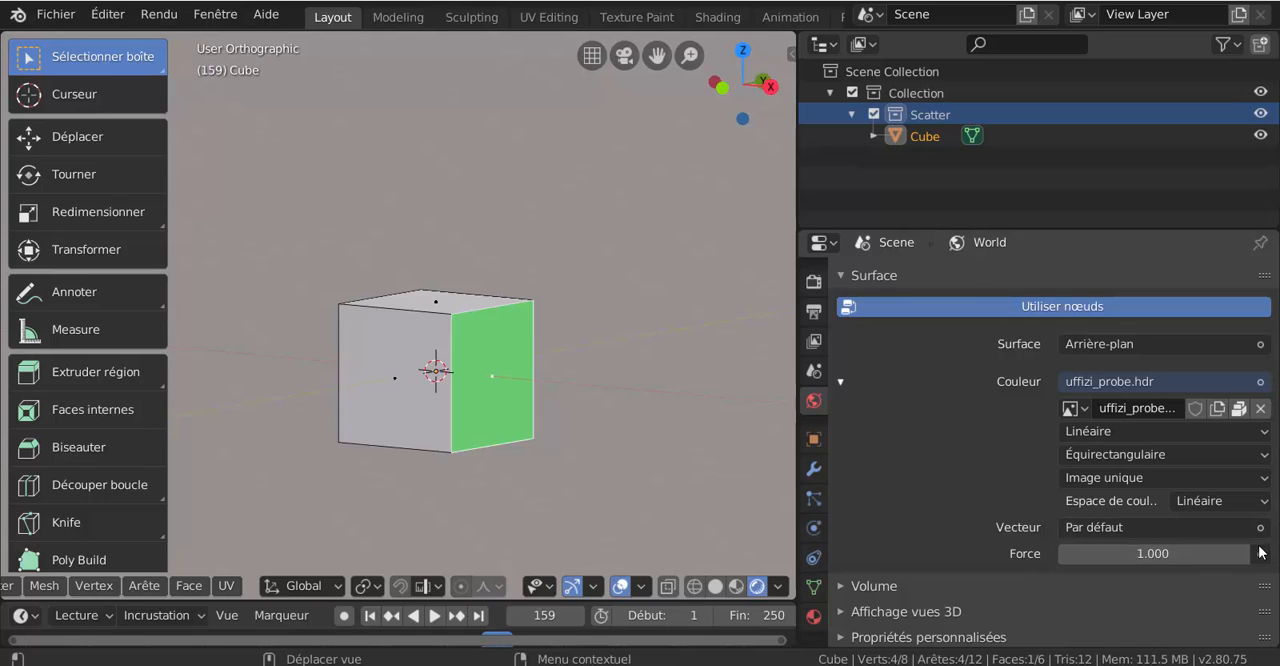
click(1260, 555)
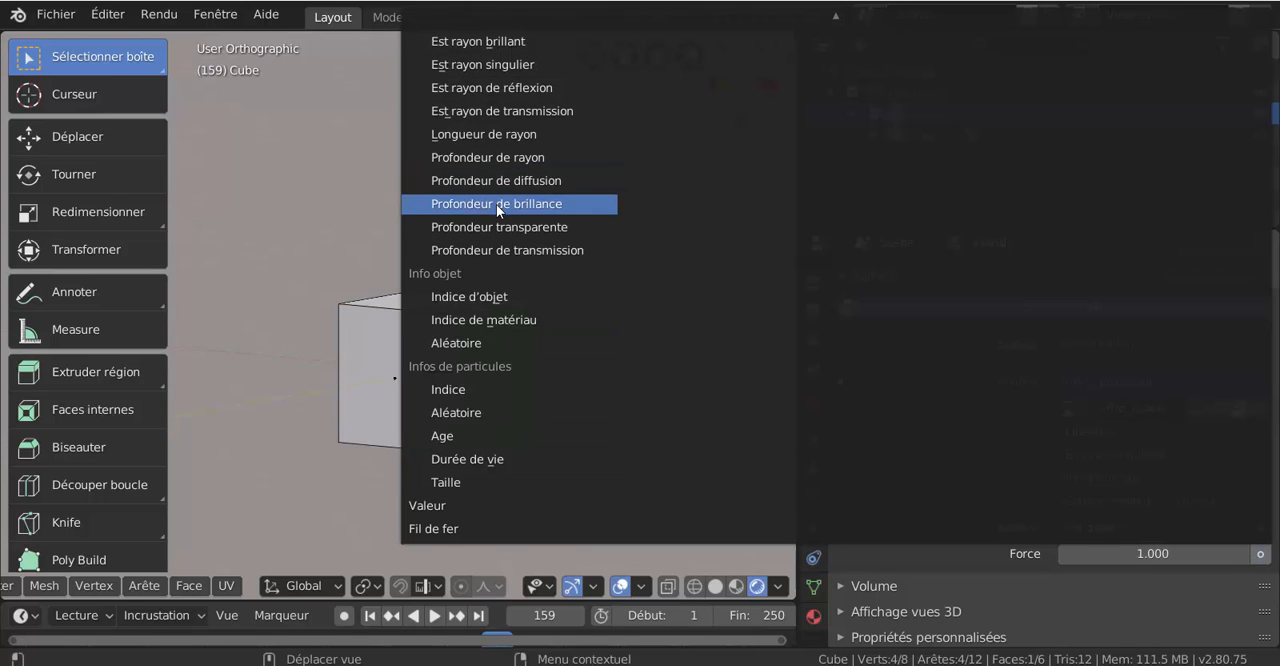
click(497, 157)
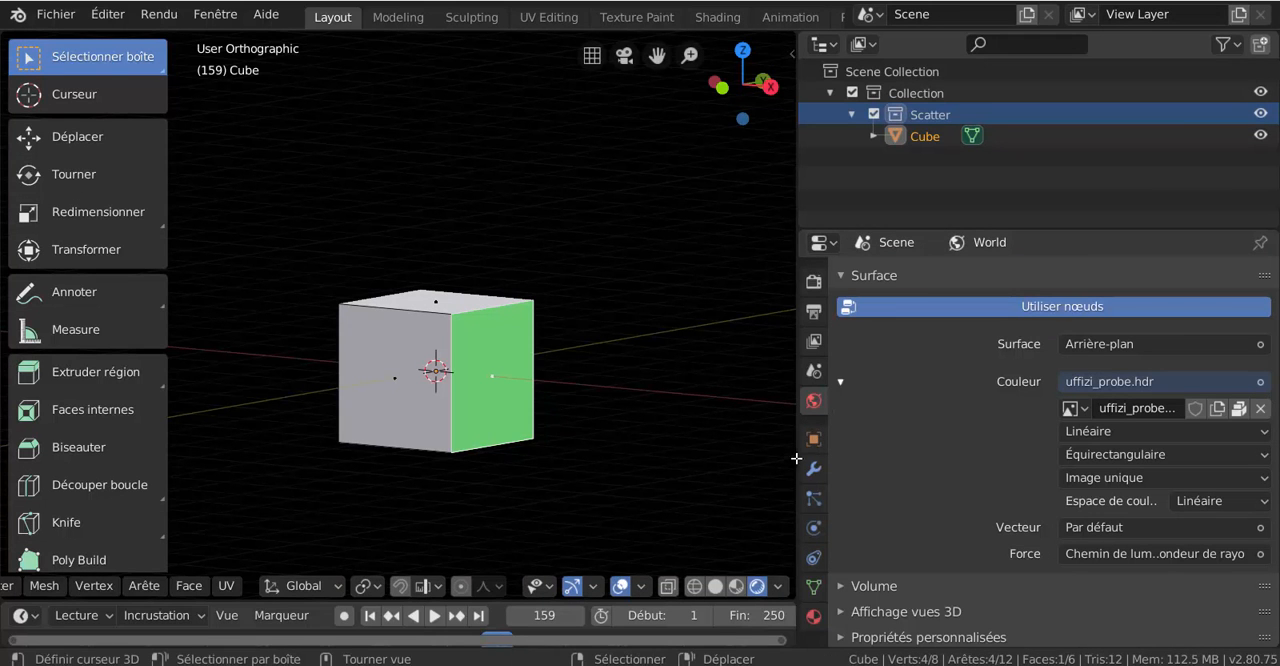
- Enlarge the 3D viewport and select the cube's front face
drag(798, 462, 1010, 462)
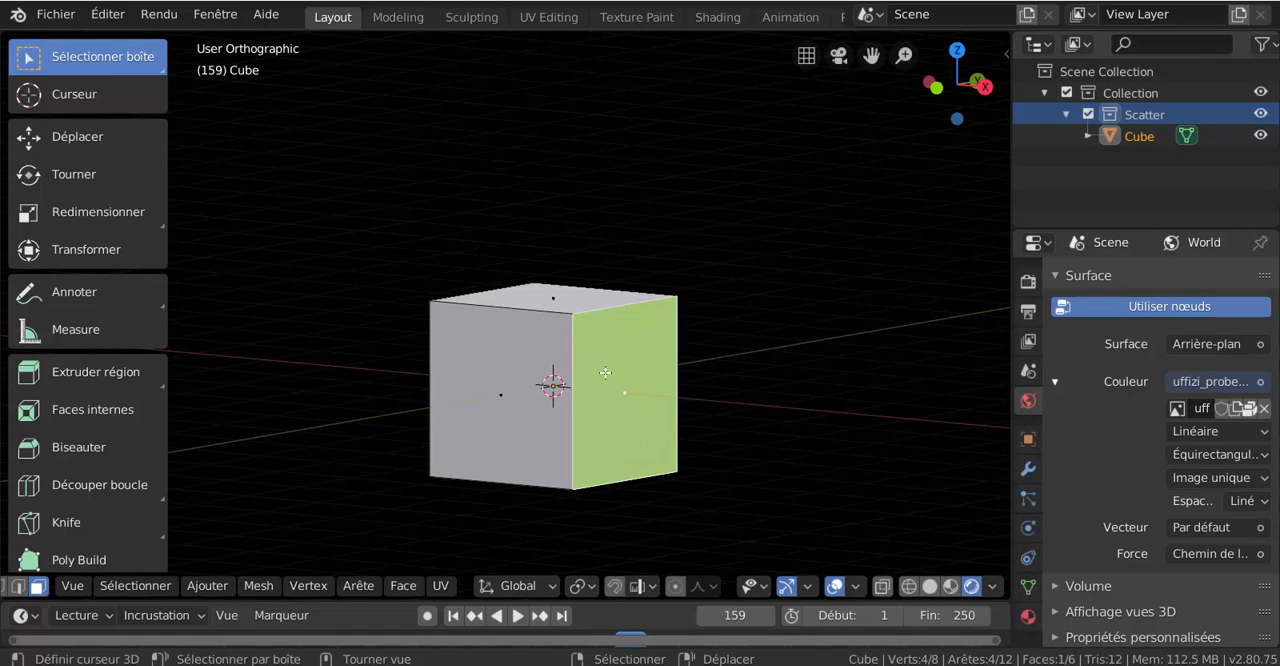
scroll(706, 415, down, 2)
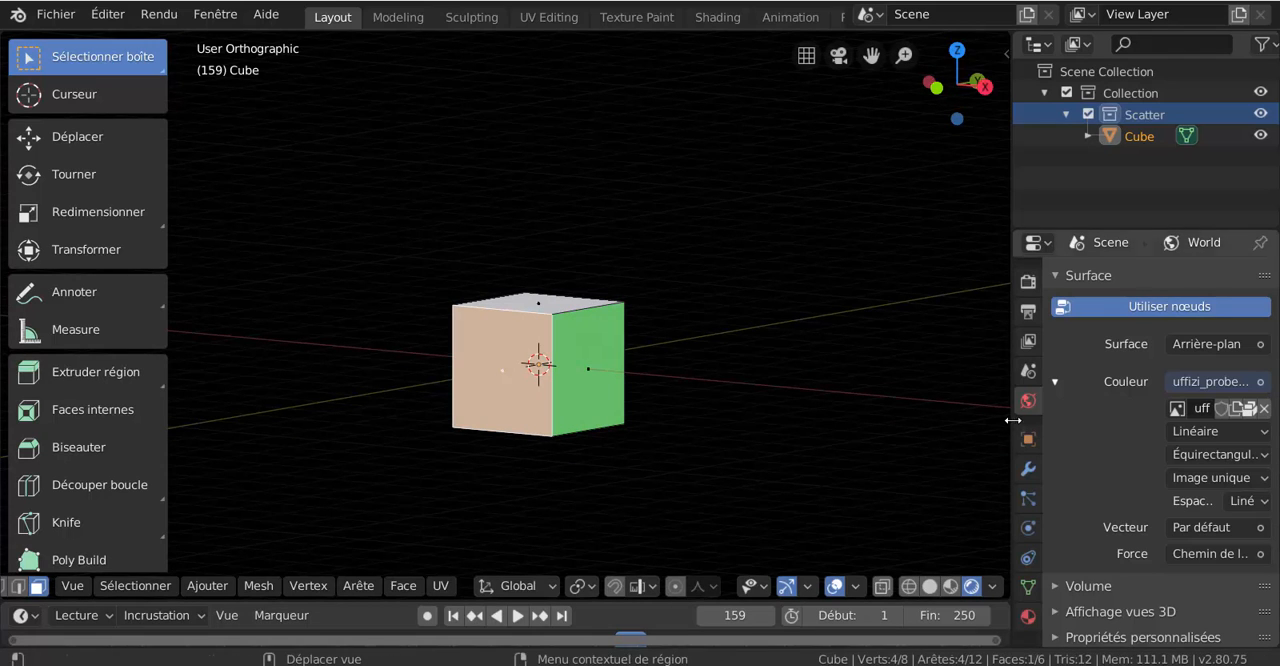
- Add a third material slot to the cube with a new material and set its base colour to red
drag(1011, 423, 805, 424)
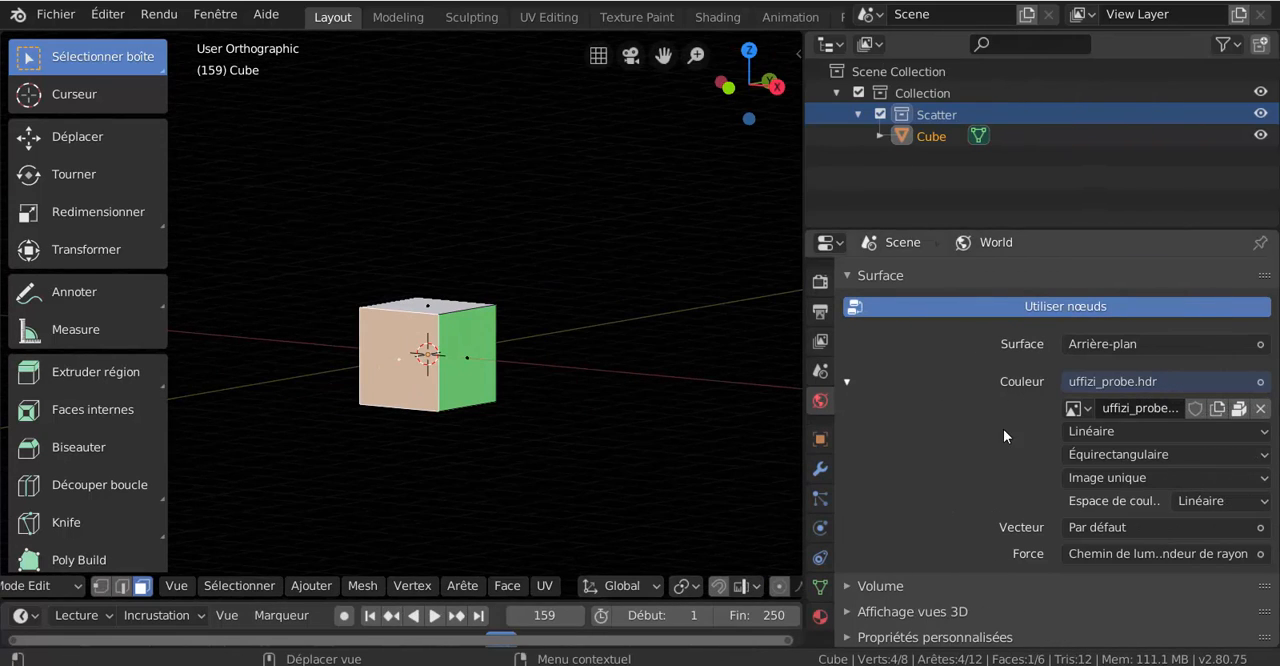
click(819, 617)
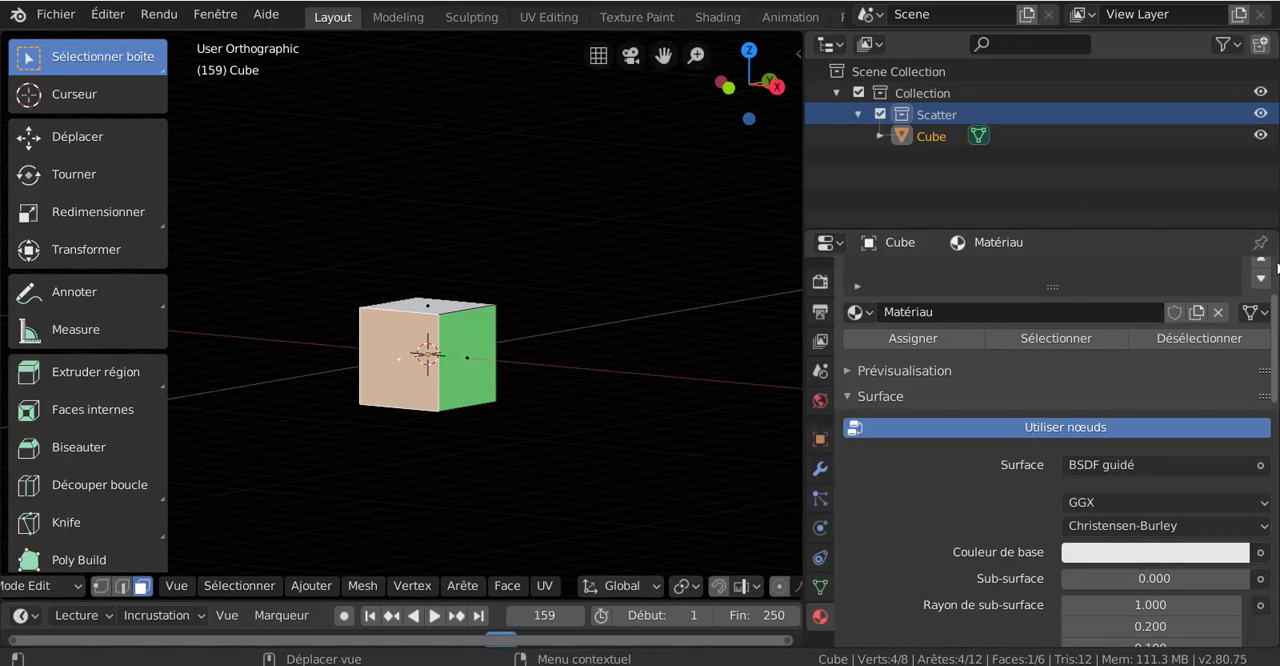
scroll(1262, 309, up, 3)
click(1261, 275)
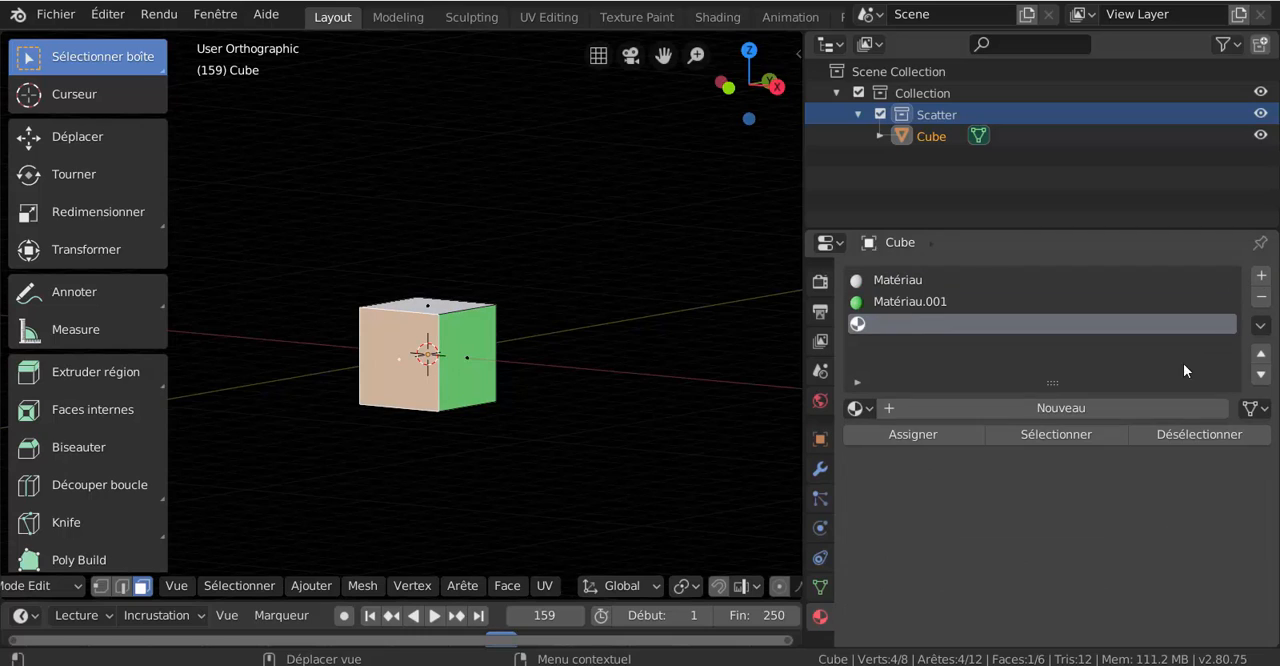
click(1060, 408)
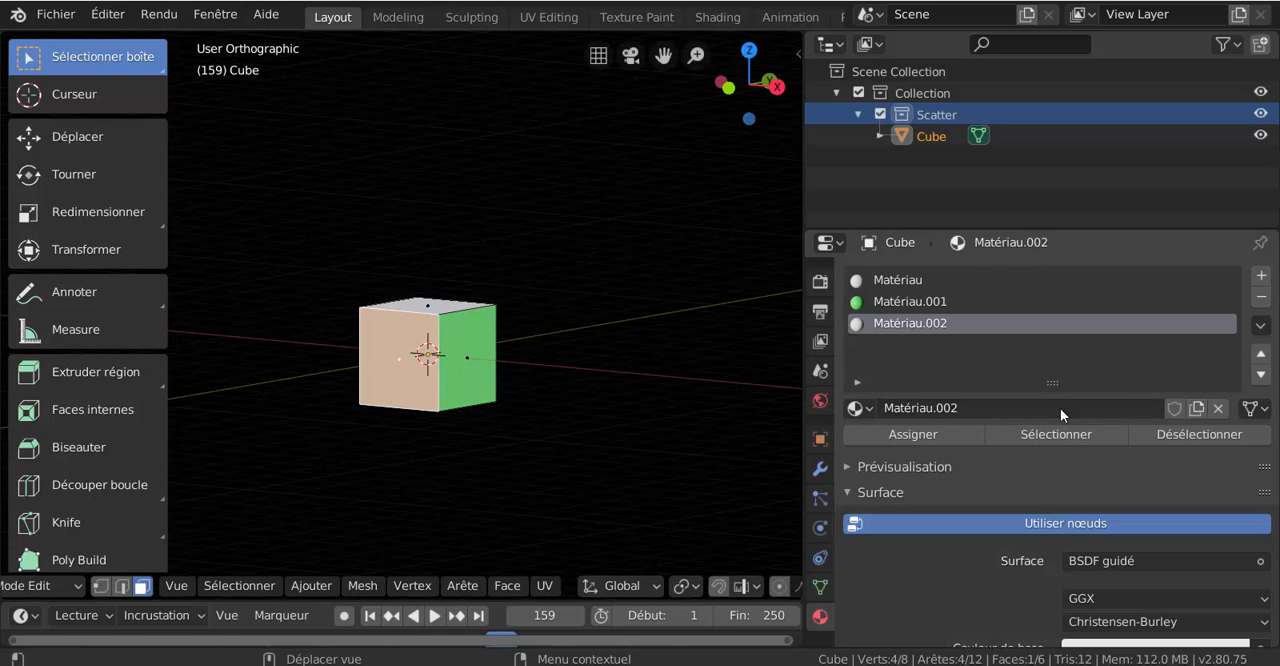
scroll(990, 580, down, 4)
click(1108, 519)
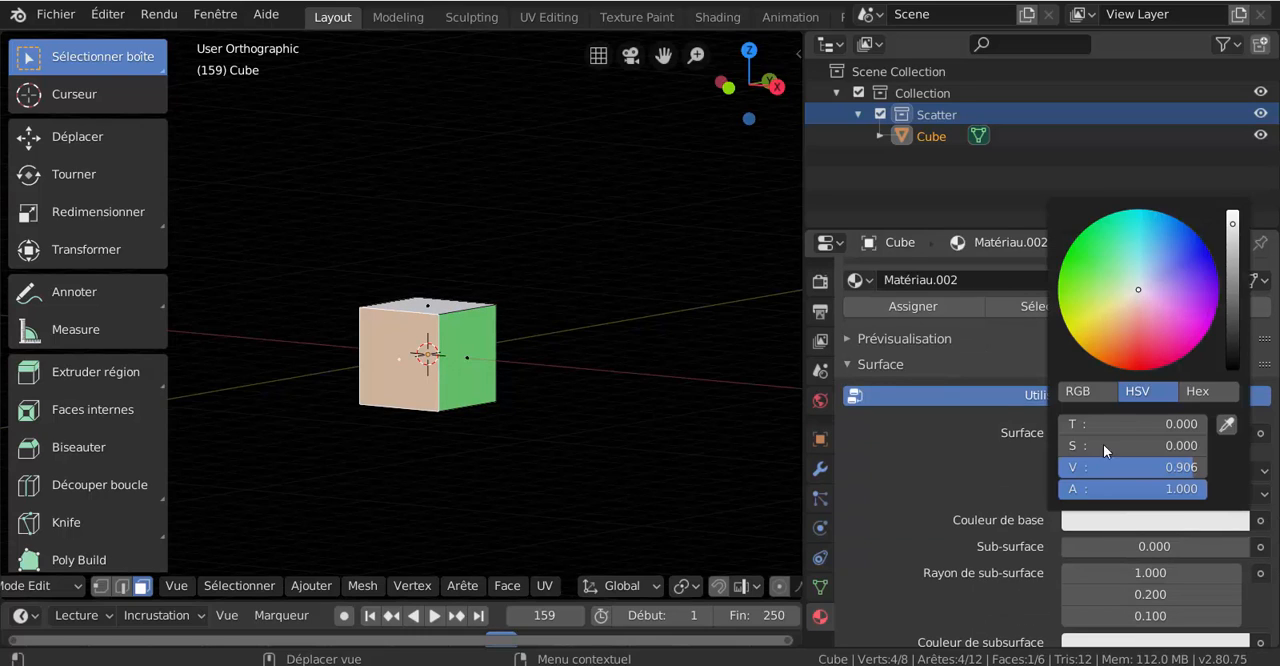
click(1134, 350)
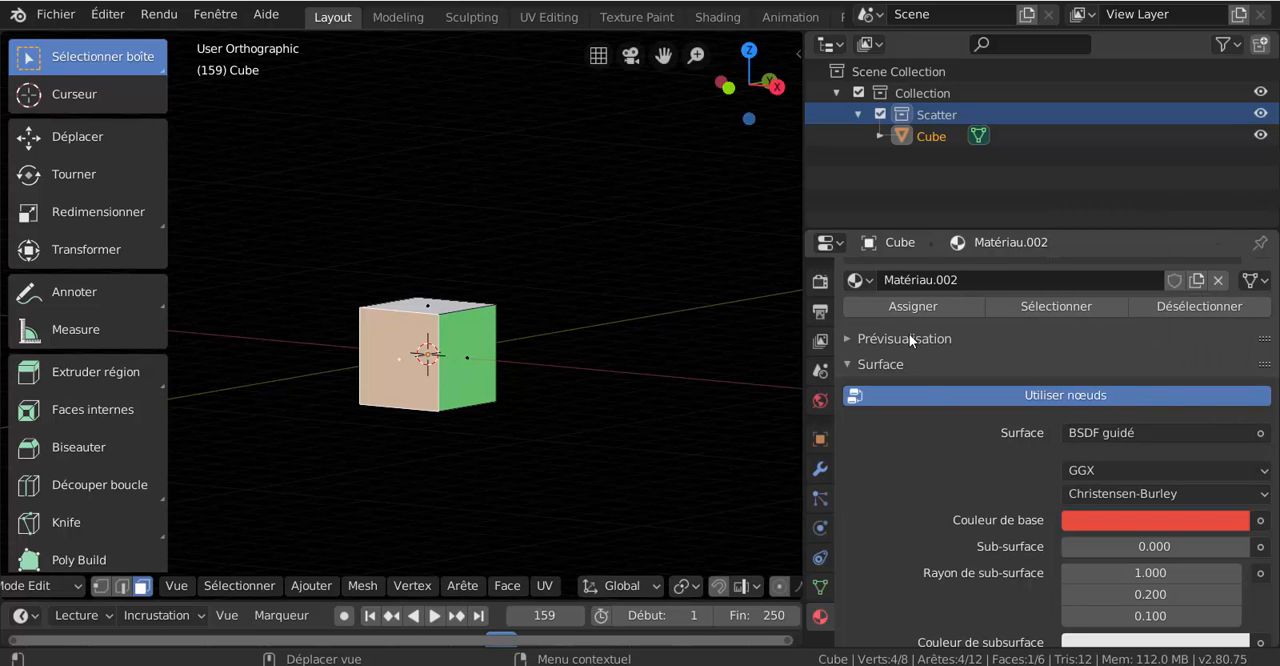
- Assign the red material to the cube's selected front face and enlarge the 3D viewport
click(909, 308)
scroll(580, 406, up, 1)
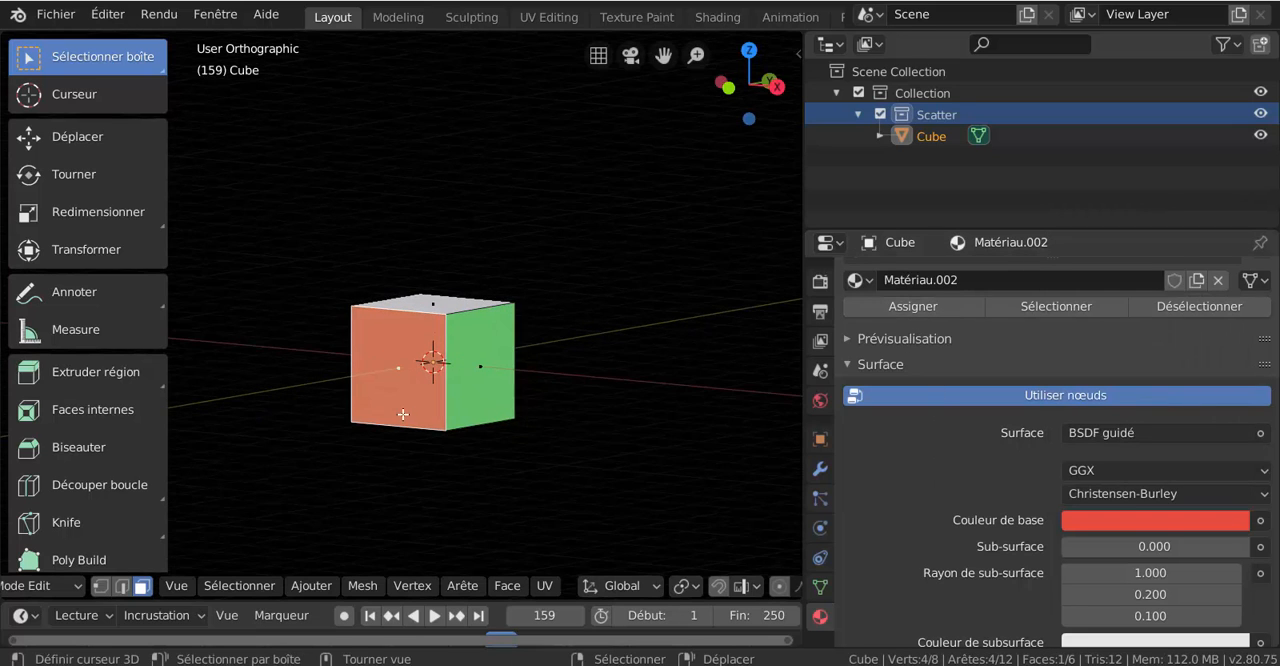
middle_drag(403, 414, 540, 437)
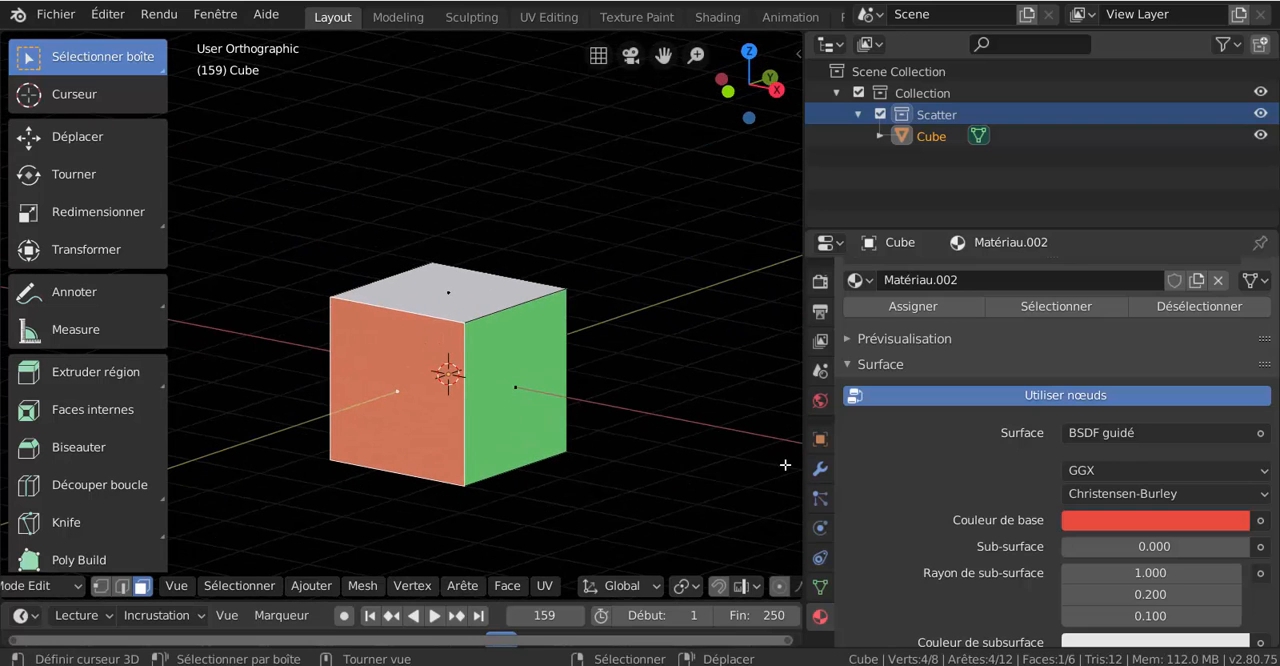
drag(803, 460, 1008, 464)
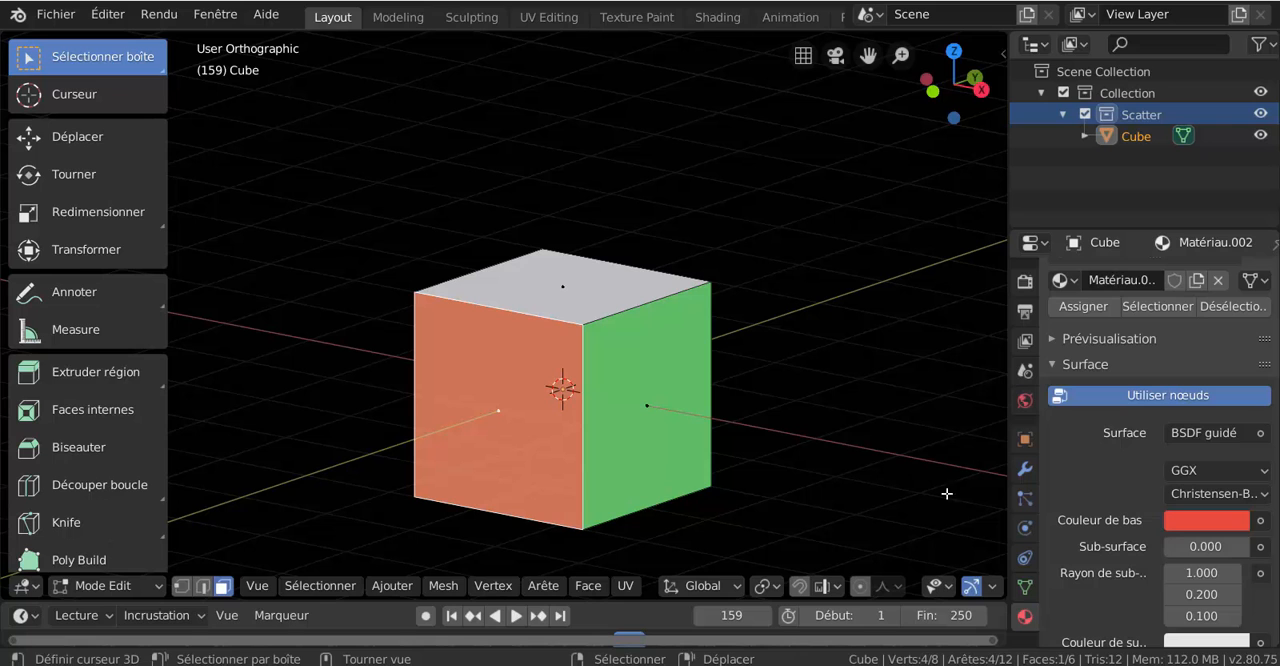
middle_drag(786, 486, 766, 426)
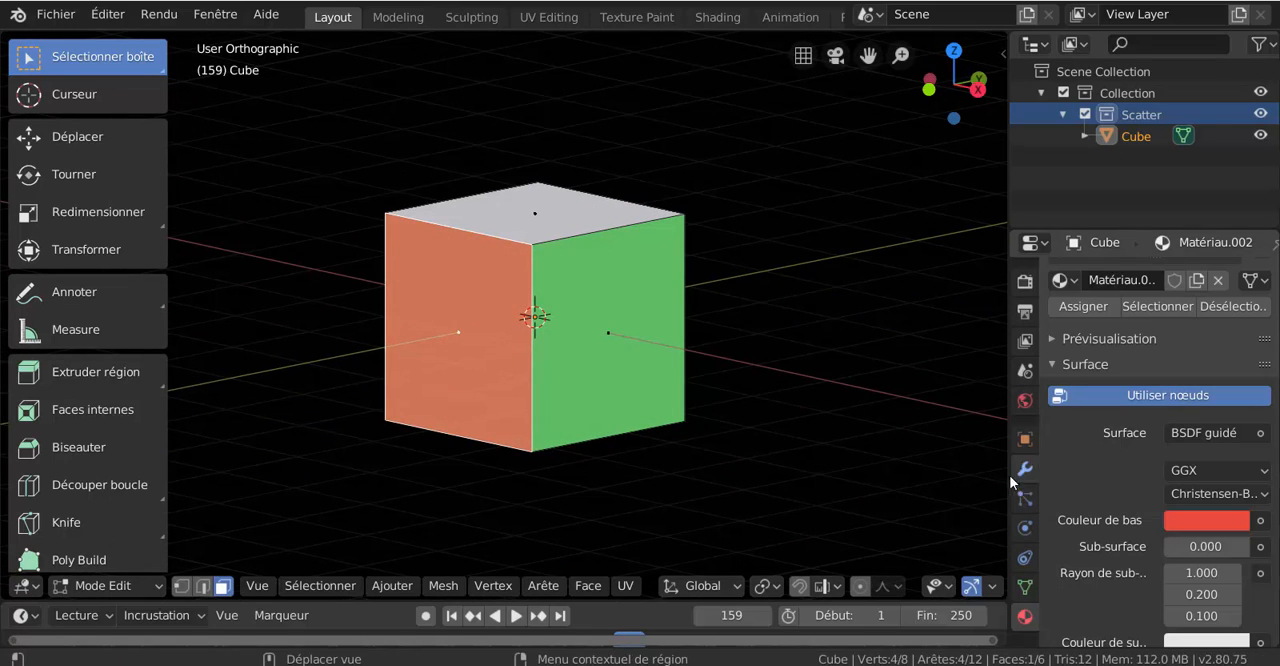
- Select the cube's top face and add a fourth material slot with a new material
middle_drag(714, 477, 760, 464)
click(582, 204)
middle_drag(709, 377, 800, 429)
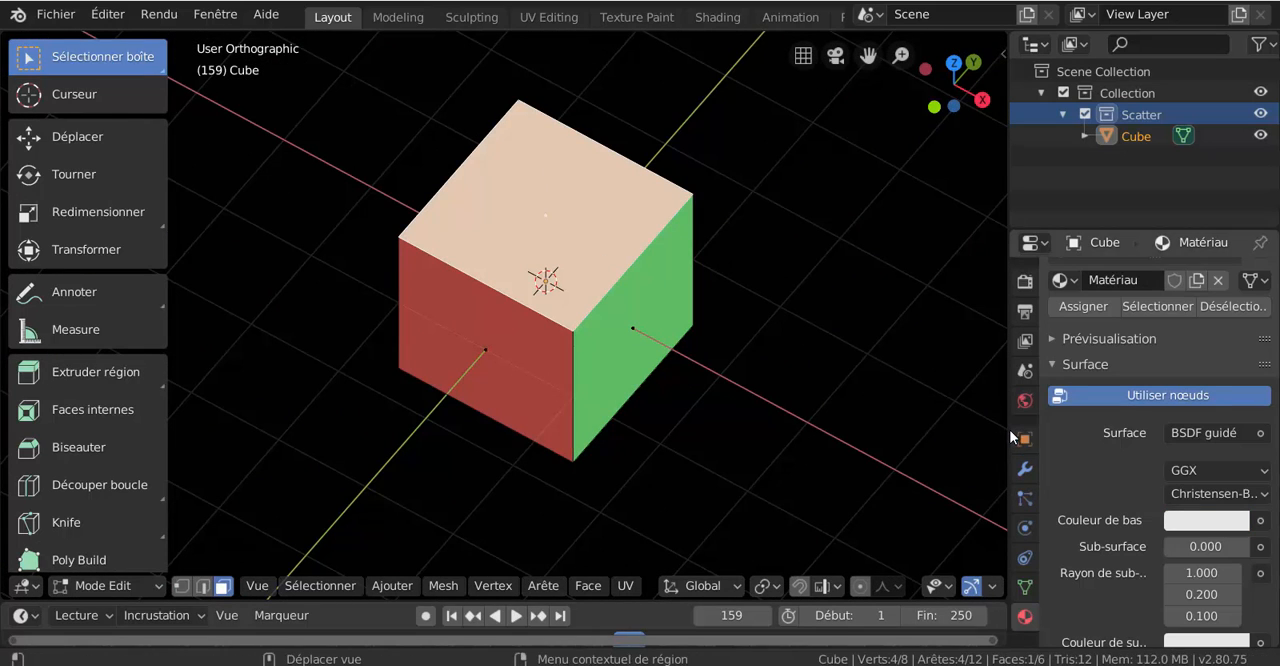
drag(1006, 427, 866, 414)
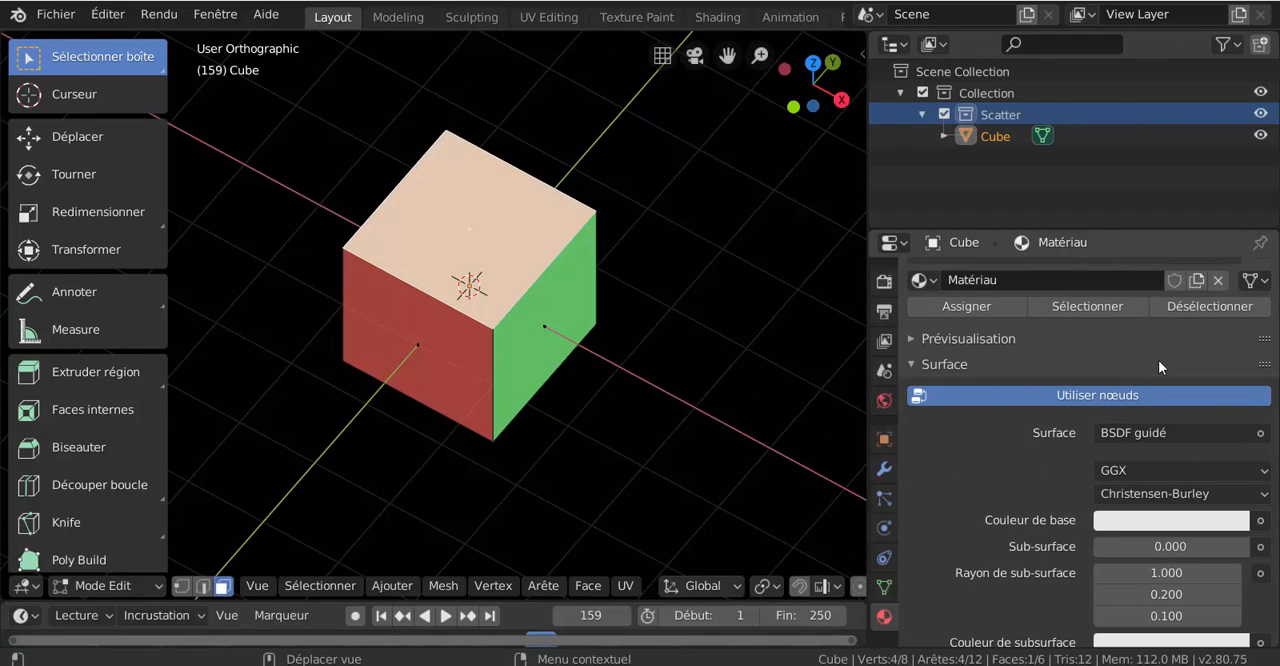
scroll(1160, 364, up, 4)
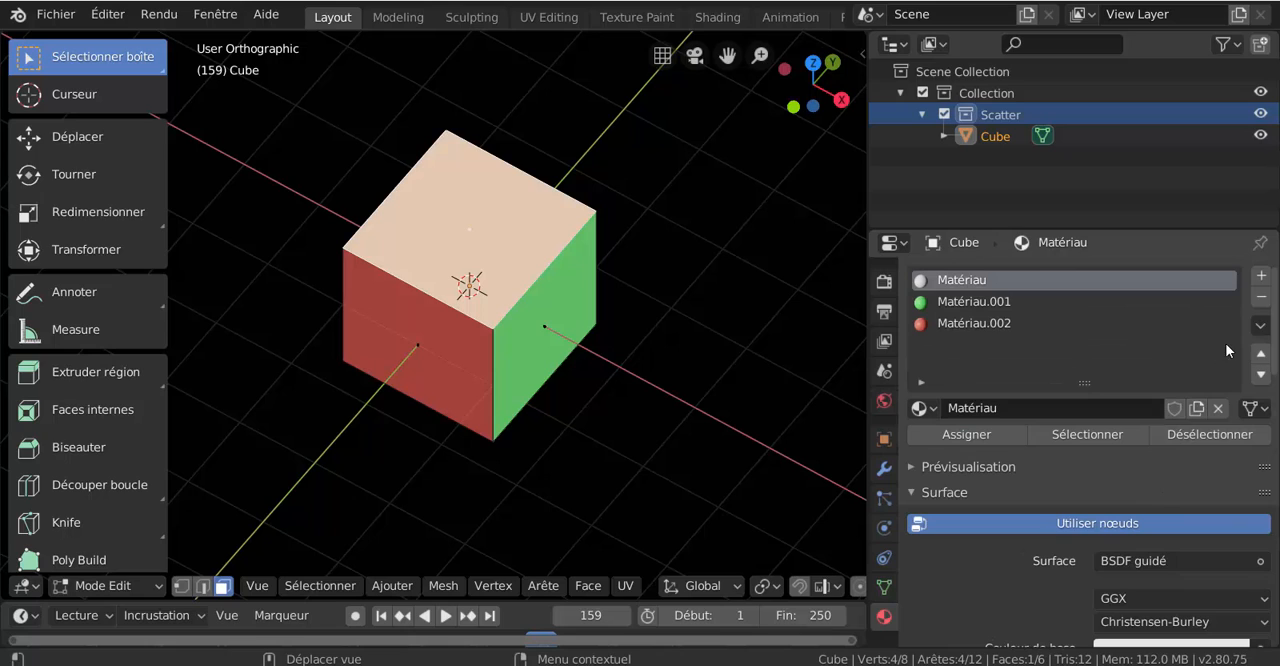
click(1261, 275)
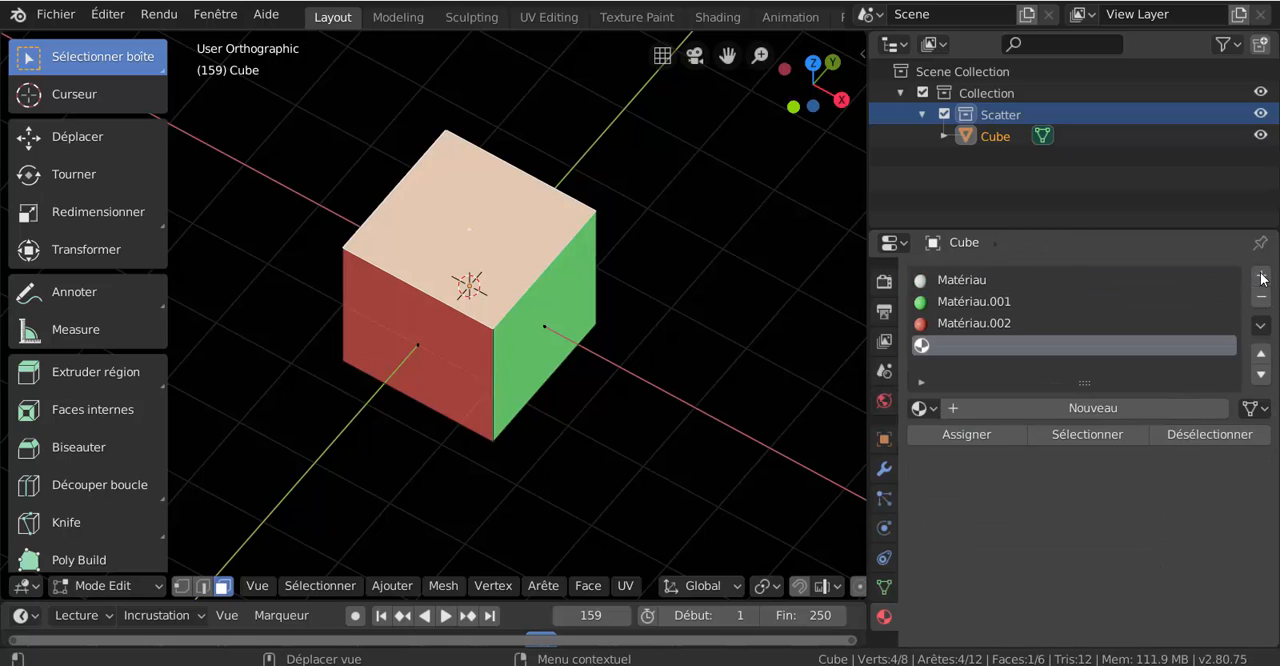
click(1093, 410)
scroll(1059, 583, down, 3)
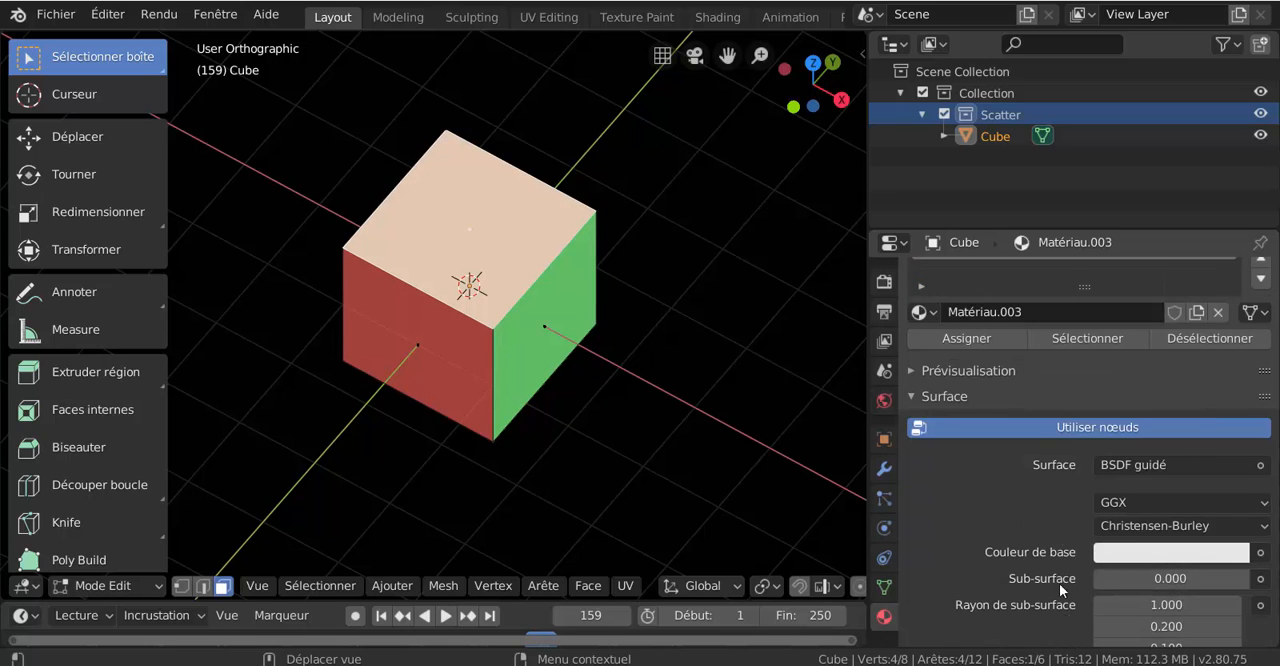
- Drive the new material's base colour (Couleur de base) with an image texture (Texture image)
click(1261, 466)
click(1261, 553)
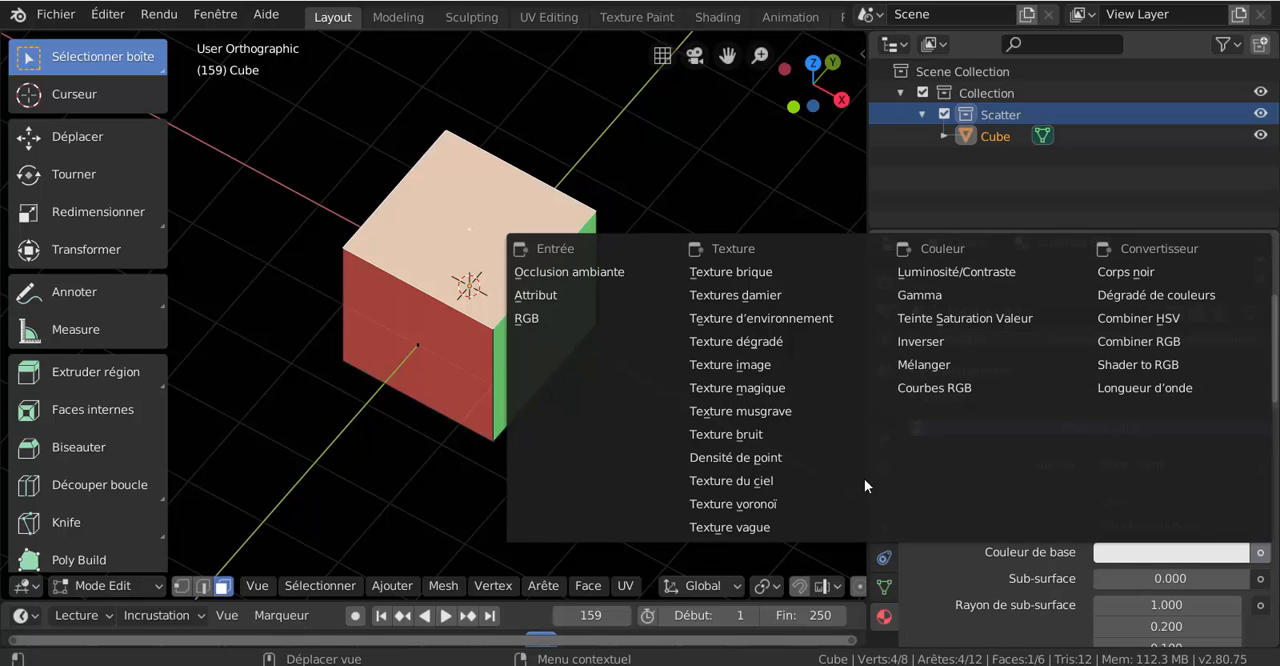
click(748, 366)
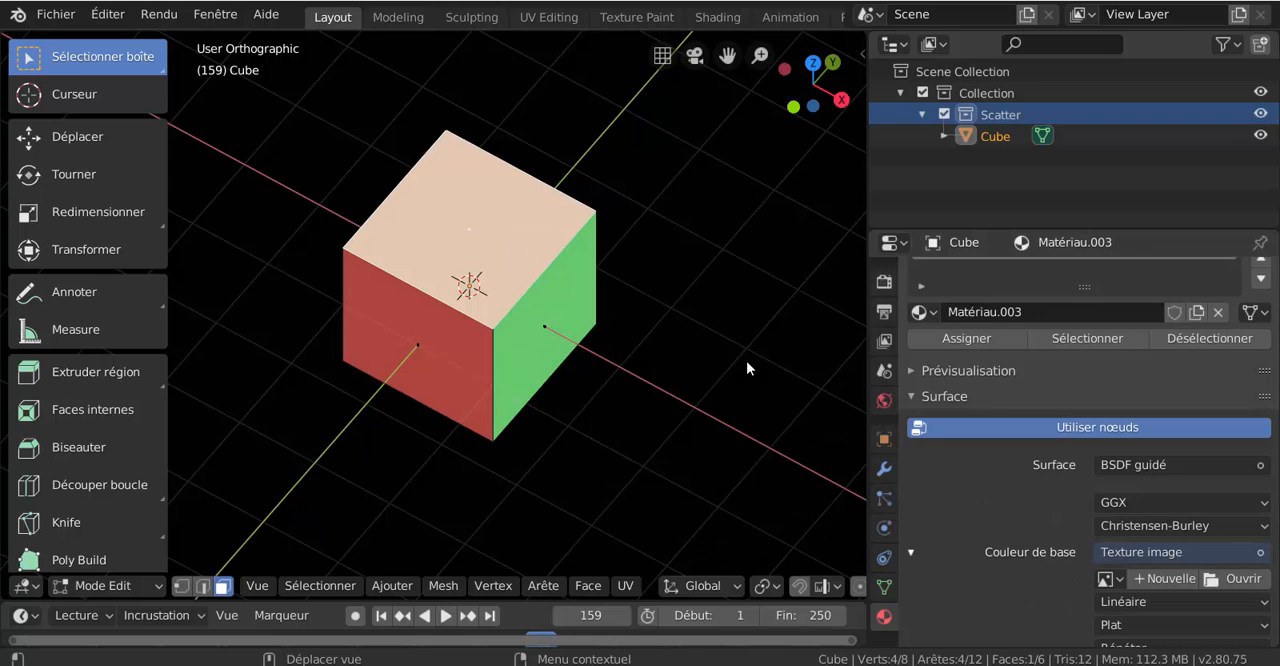
scroll(1022, 529, down, 3)
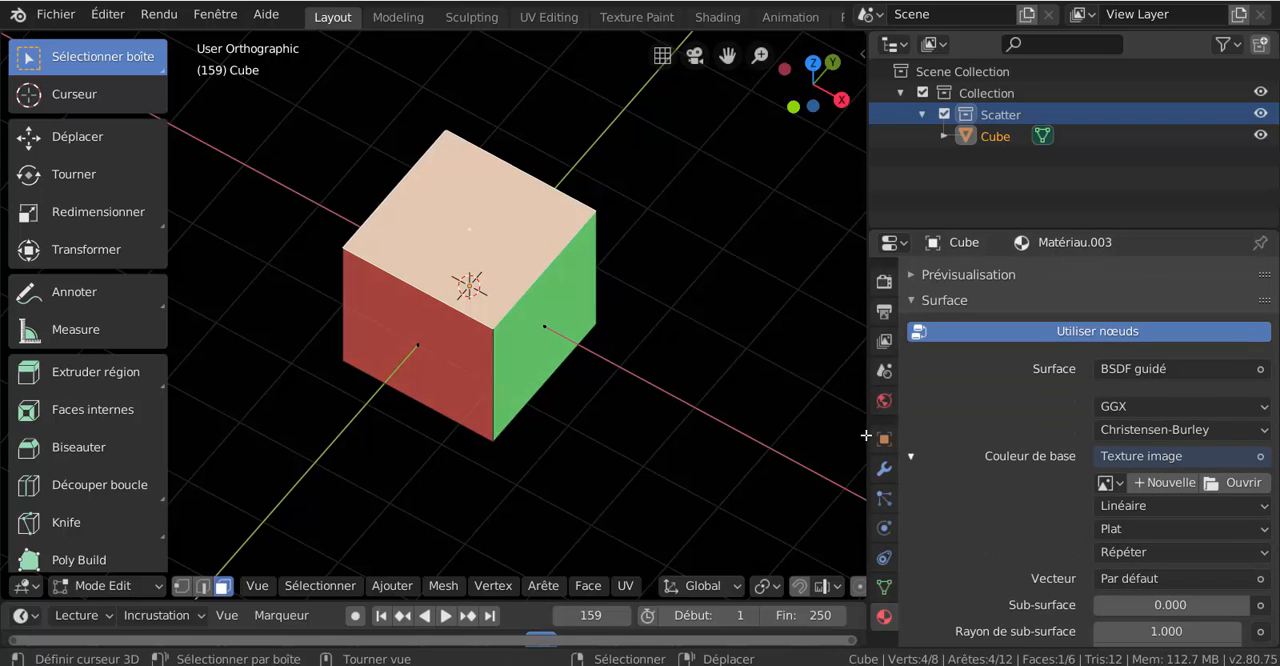
- Load Crépi (8).jpg from the Crépi texture folder as the base colour image, browsing the files as thumbnails
drag(868, 434, 827, 428)
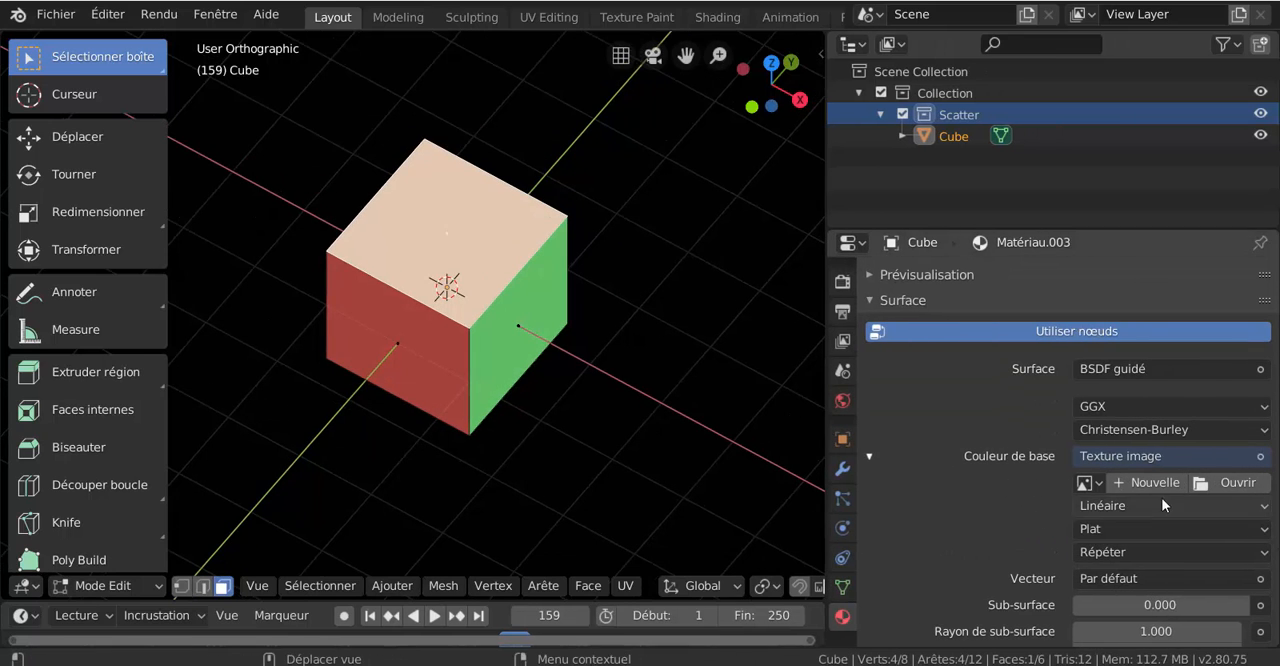
click(1236, 483)
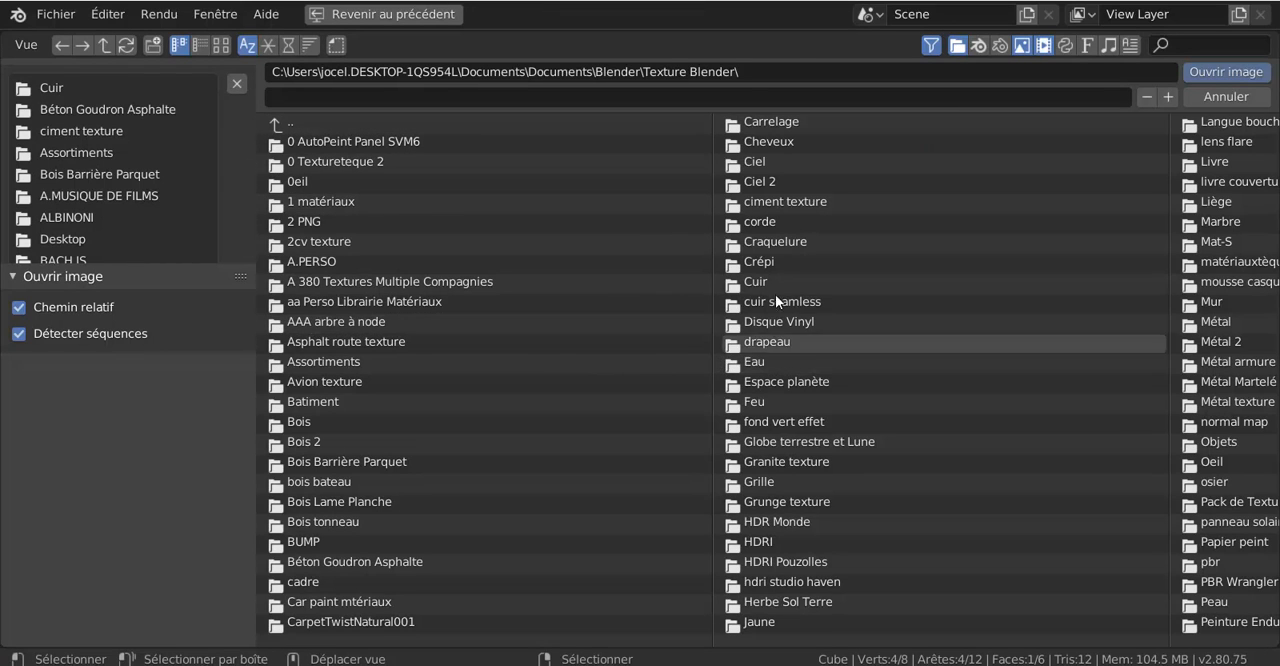
click(766, 262)
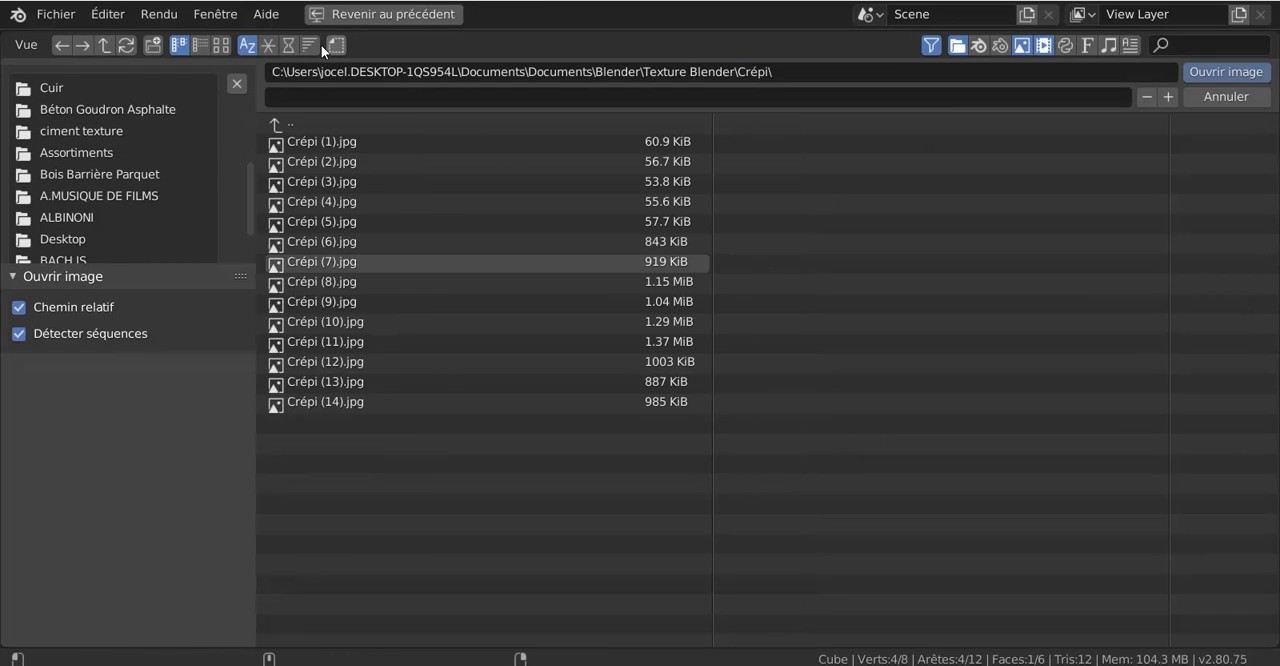
click(222, 45)
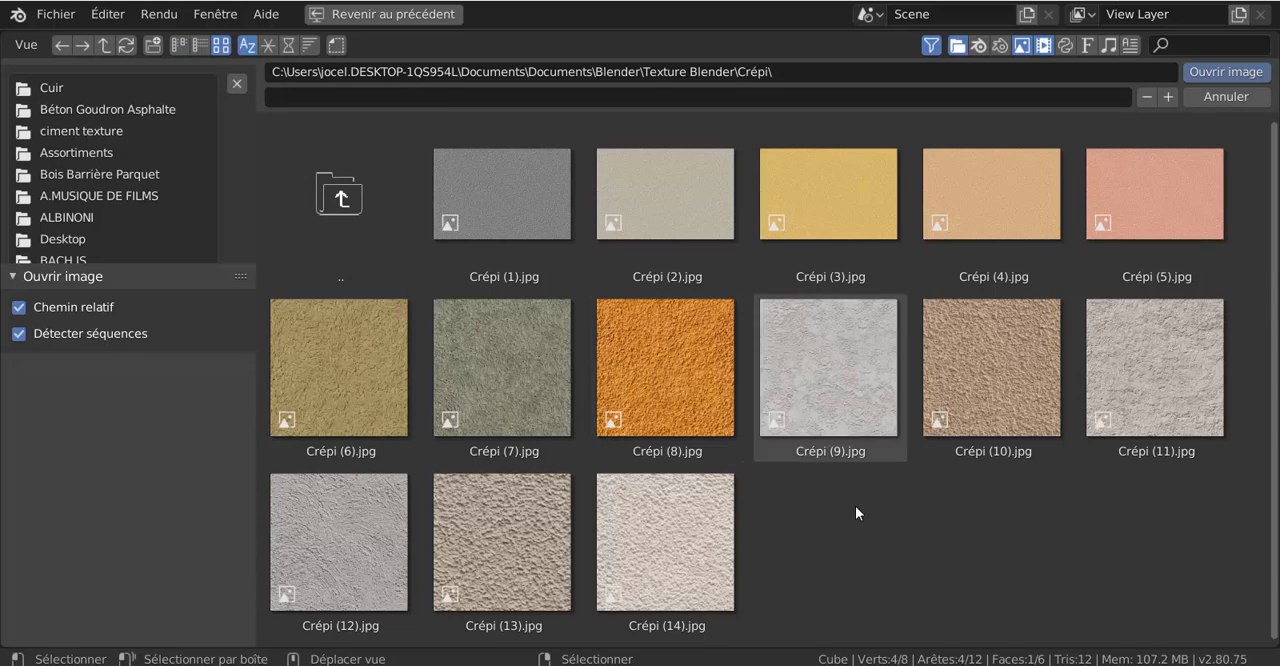
click(650, 400)
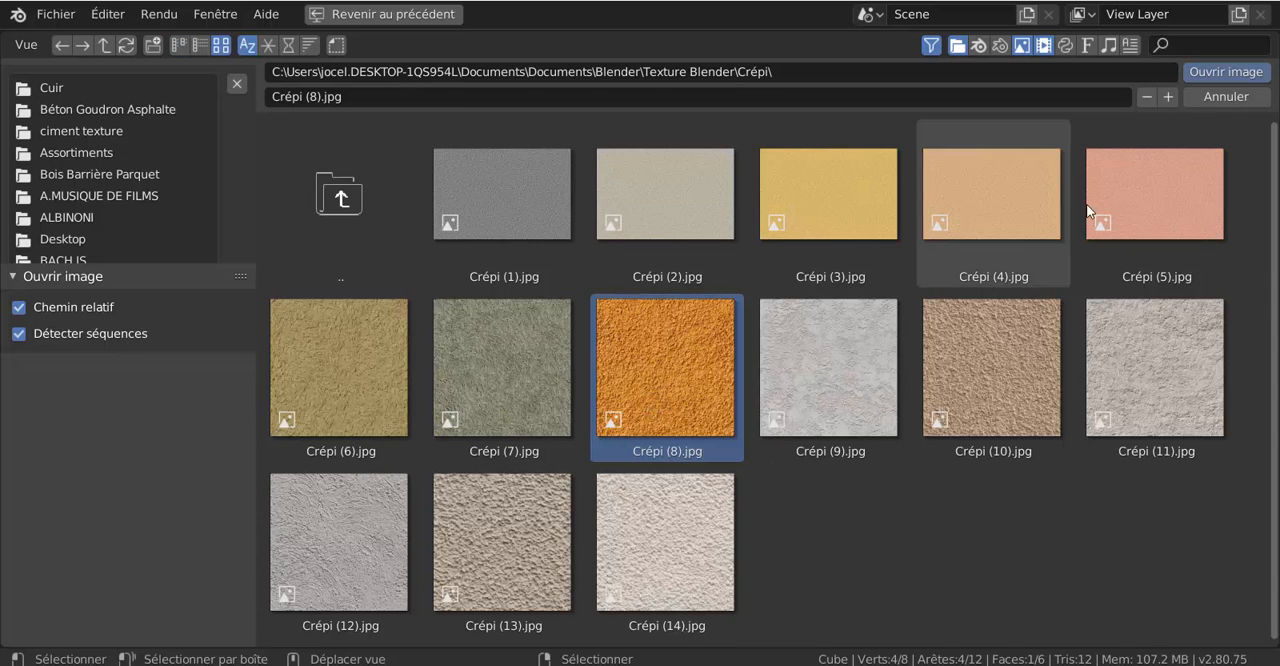
click(1225, 73)
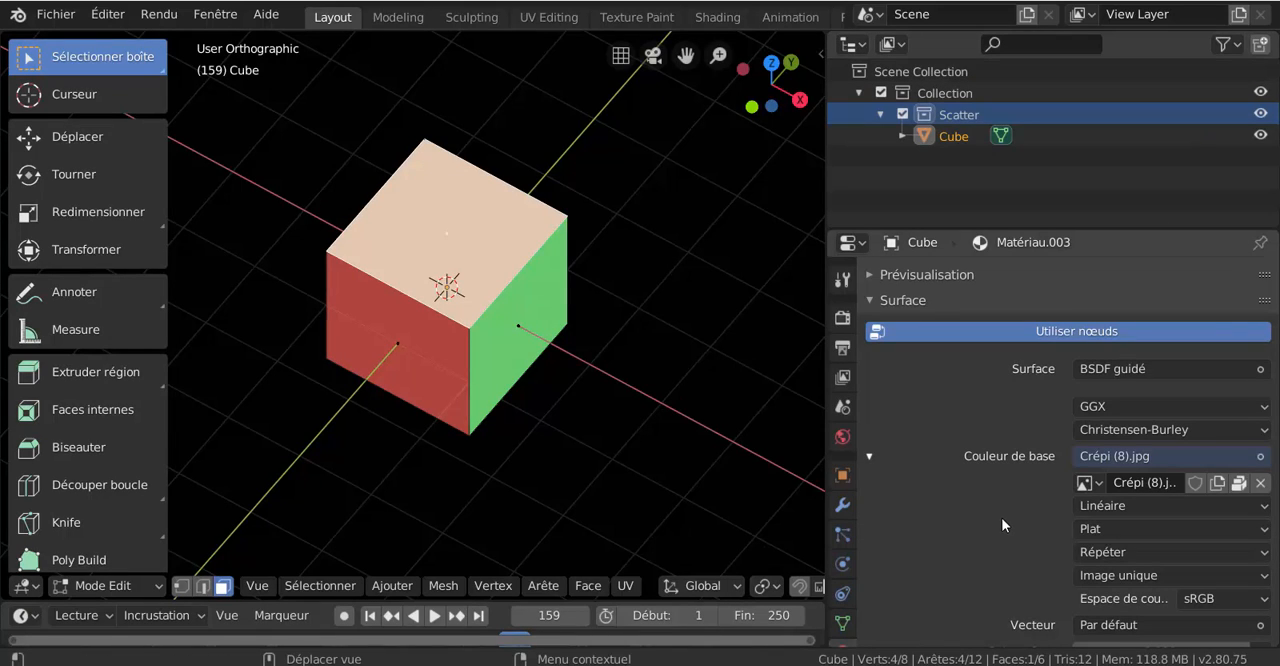
- Assign the Crépi (8).jpg material to the selected top face and enlarge the 3D viewport
scroll(999, 520, down, 1)
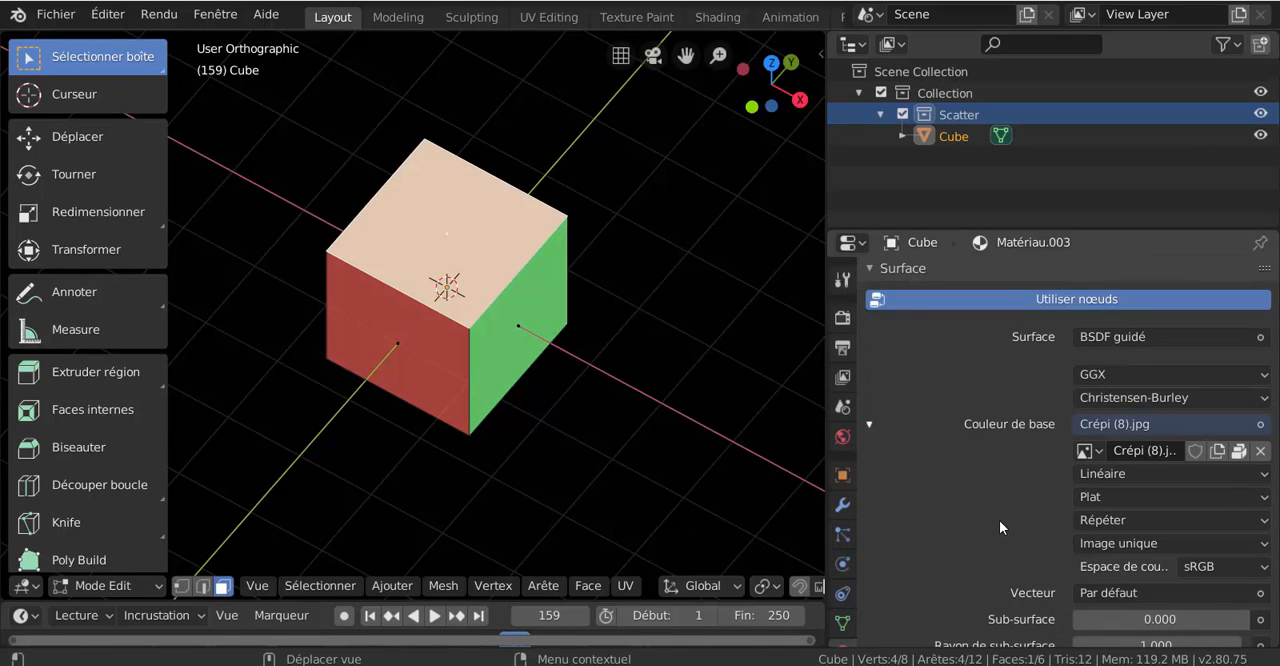
scroll(999, 527, down, 2)
scroll(999, 527, up, 1)
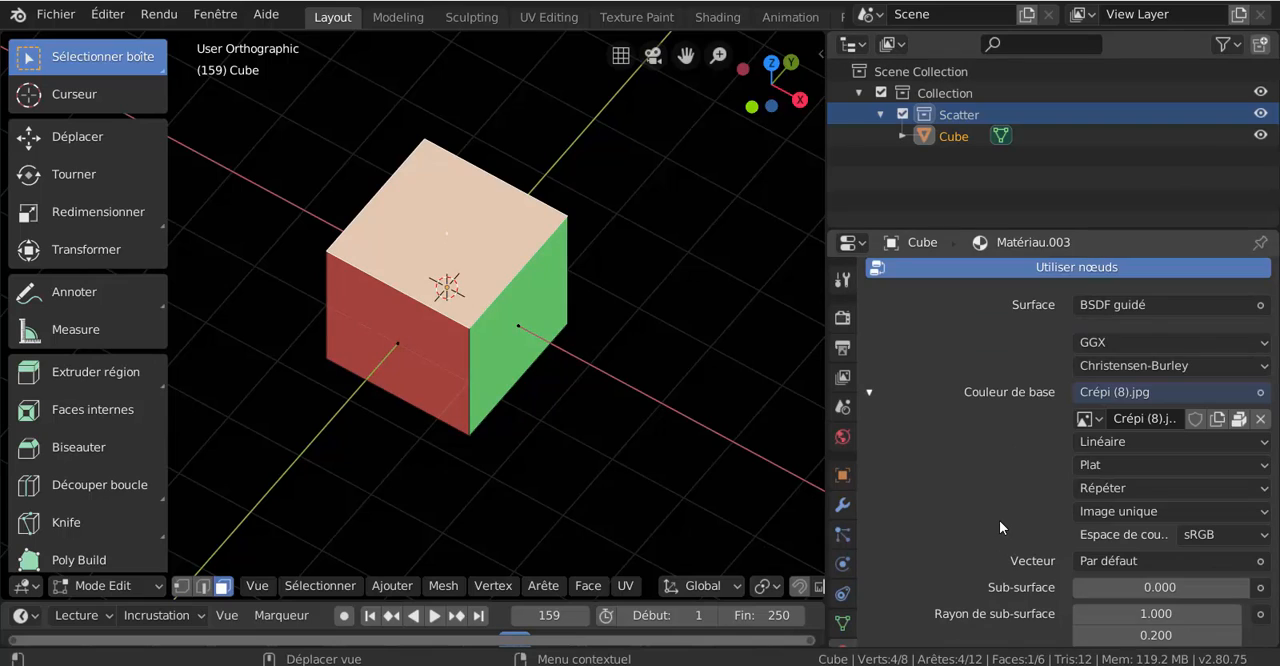
scroll(999, 520, up, 5)
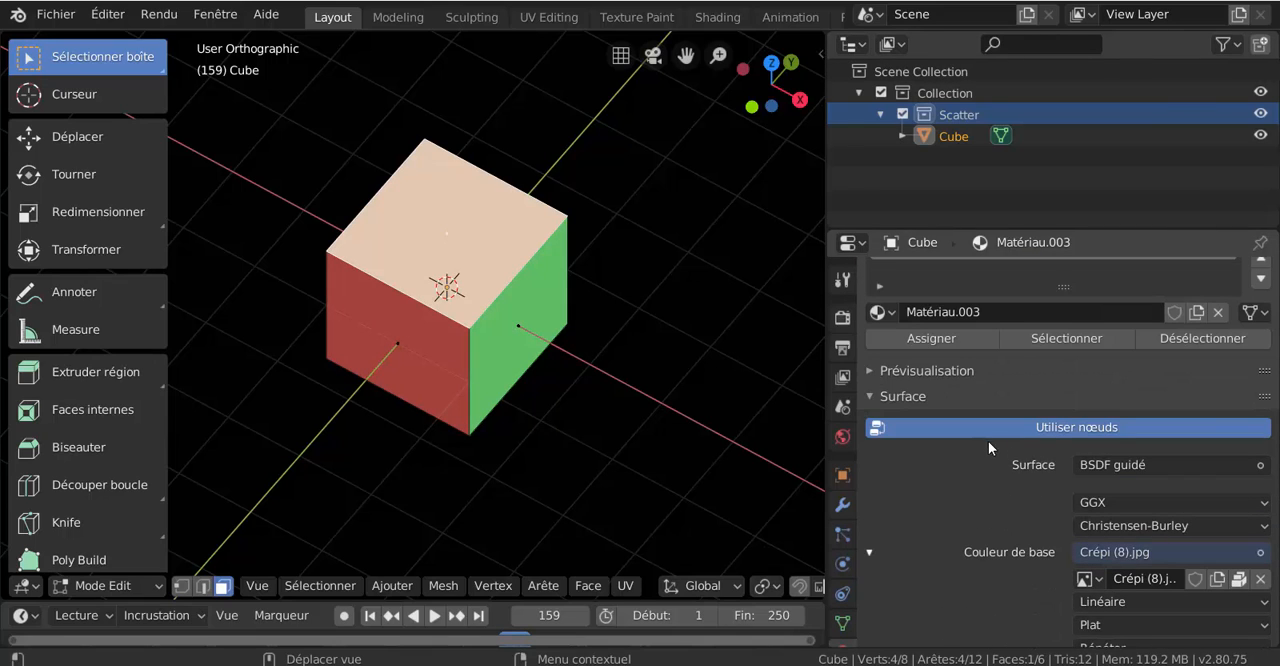
click(912, 341)
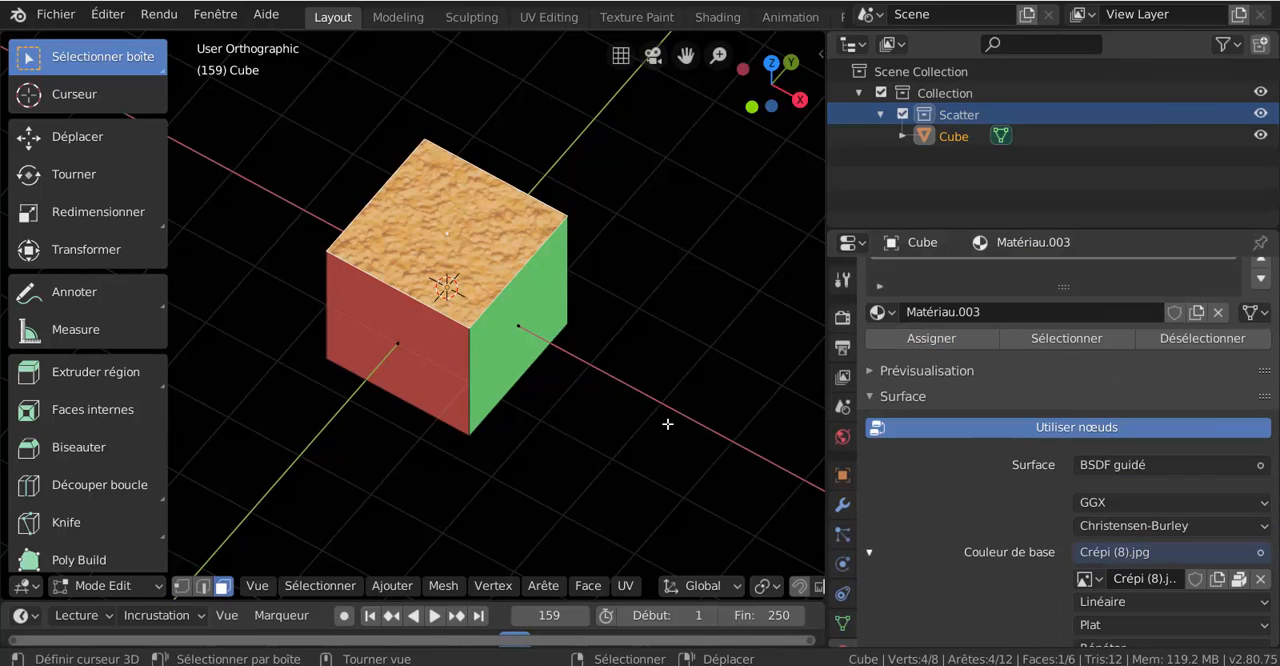
middle_drag(589, 446, 753, 458)
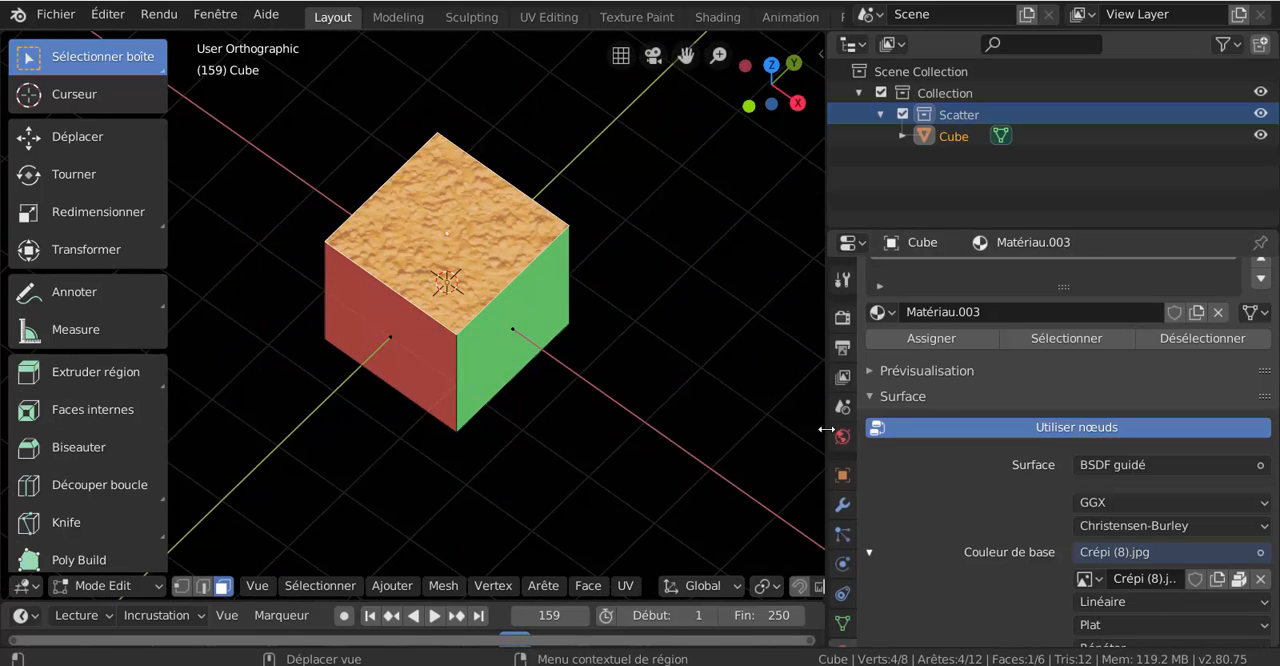
drag(826, 429, 957, 441)
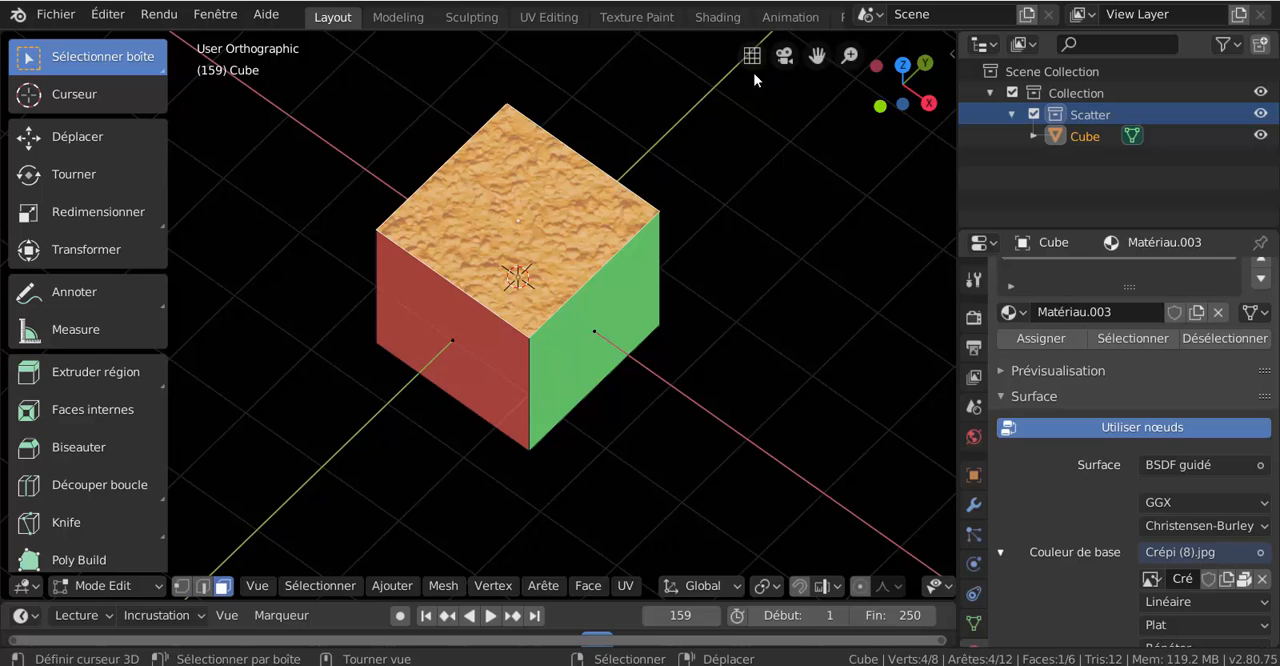
scroll(460, 326, up, 2)
scroll(566, 267, down, 2)
right_click(722, 30)
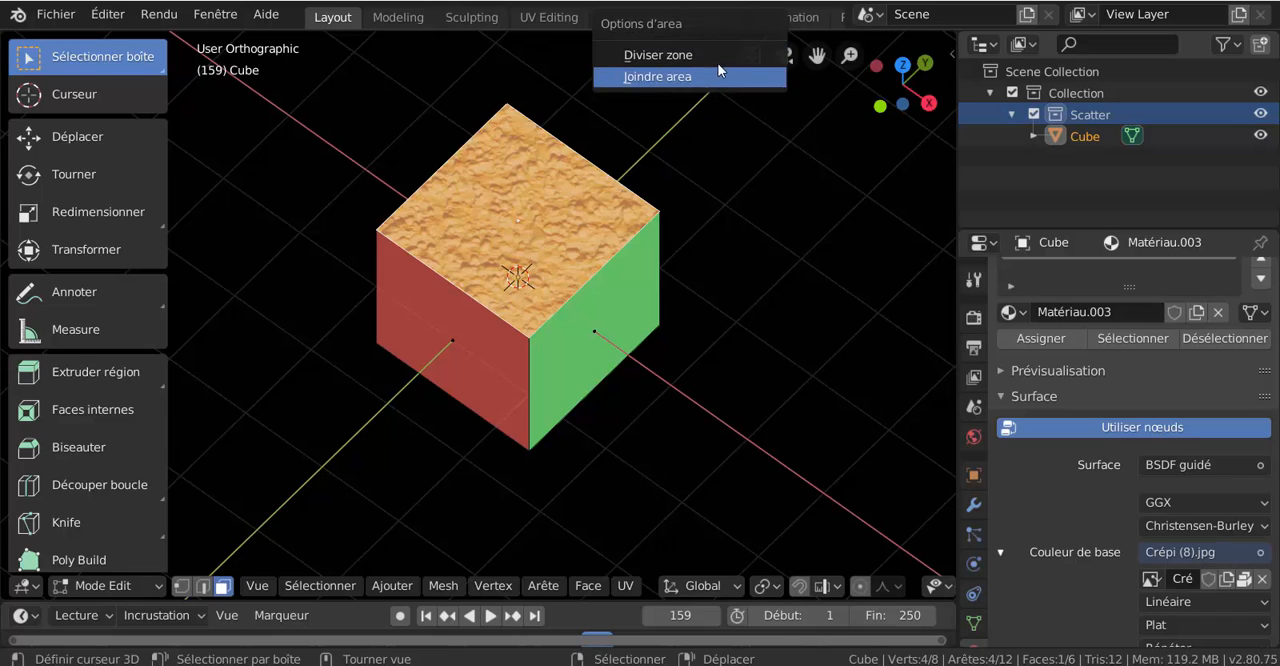
click(657, 76)
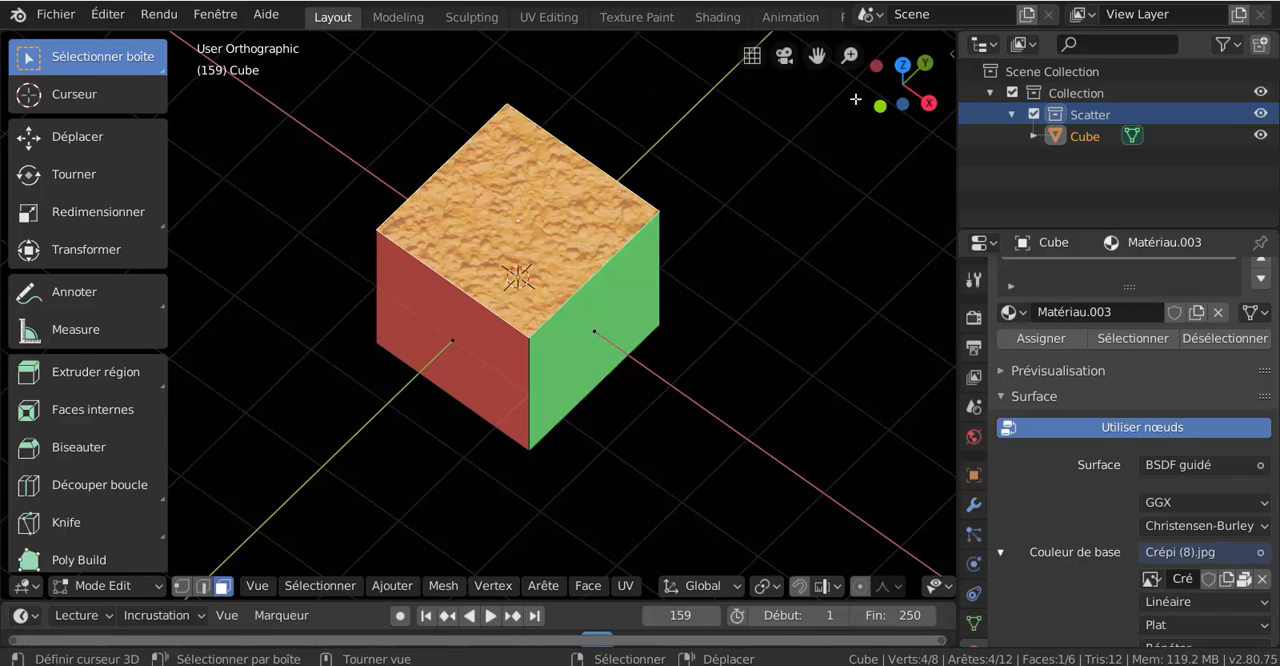
- Split the 3D viewport vertically into two areas, placing the division just beyond the cube's green face
right_click(758, 27)
click(730, 56)
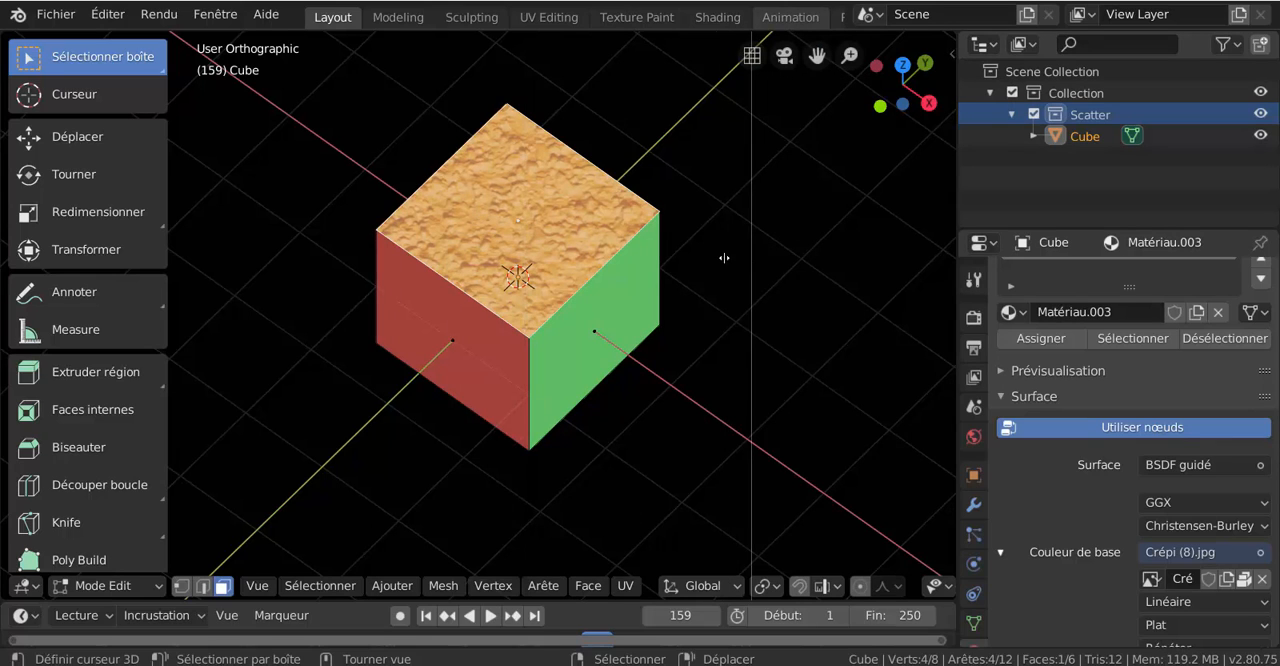
click(698, 166)
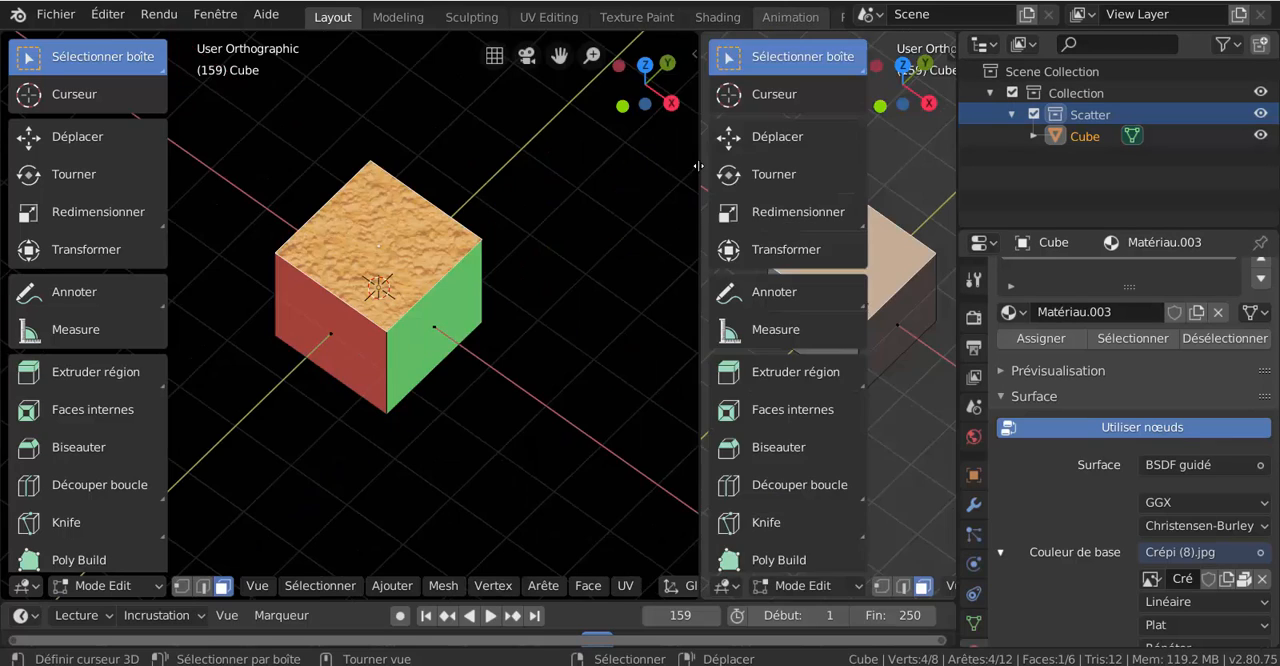
- Turn the new area into a shader editor (Éditeur de shader), collapse its sidebar and widen it
click(726, 586)
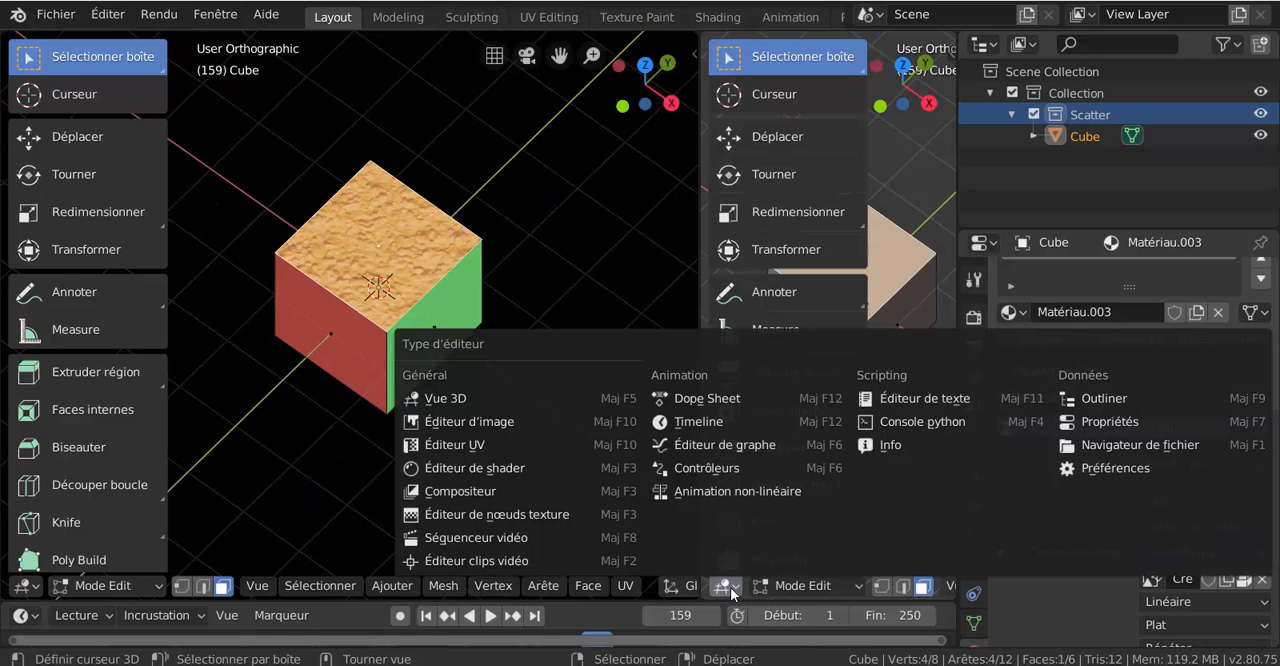
click(458, 468)
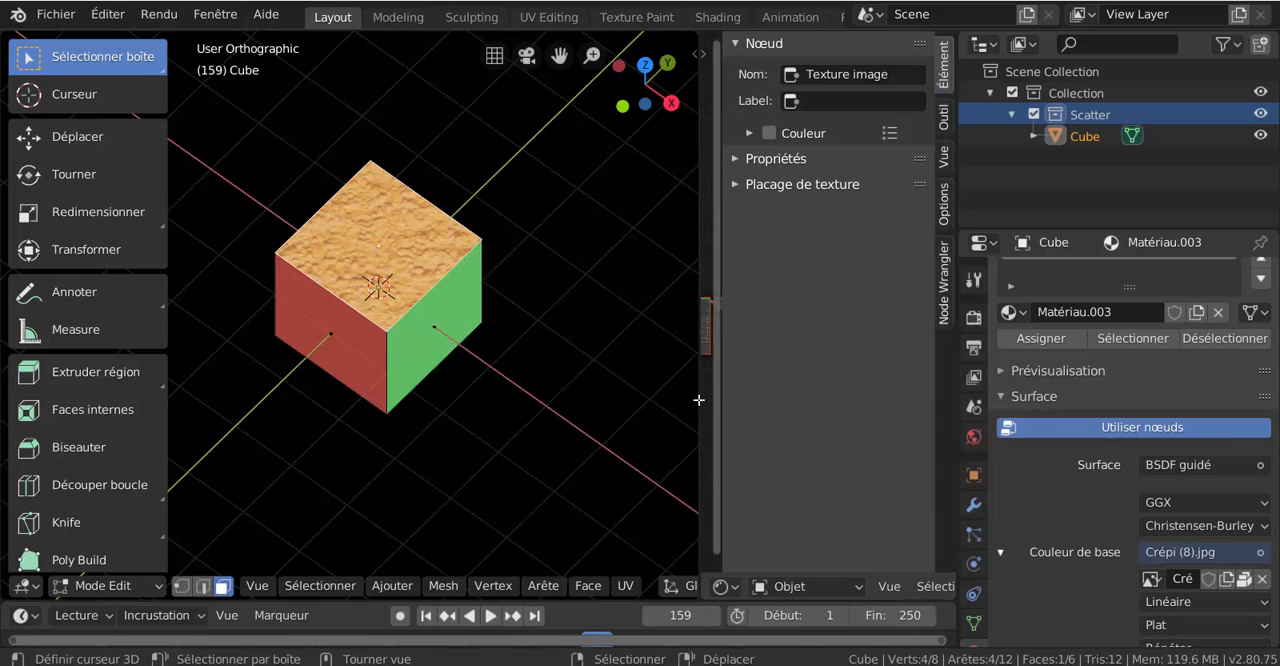
drag(728, 405, 957, 384)
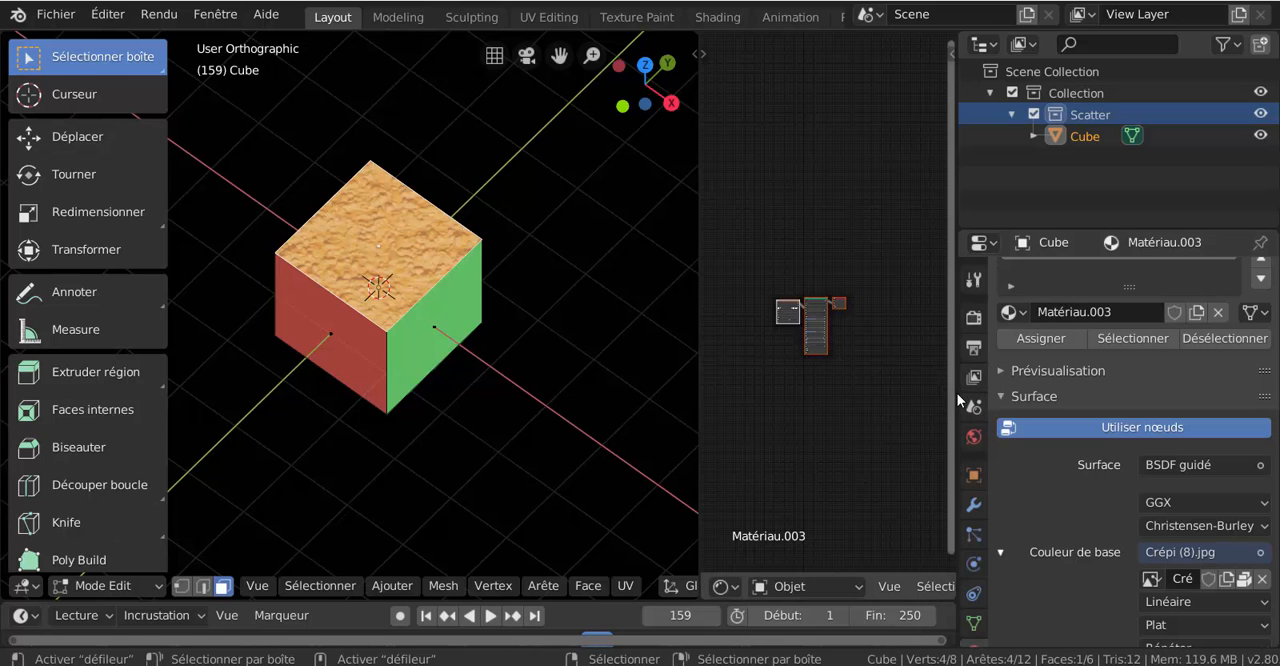
drag(955, 392, 1138, 392)
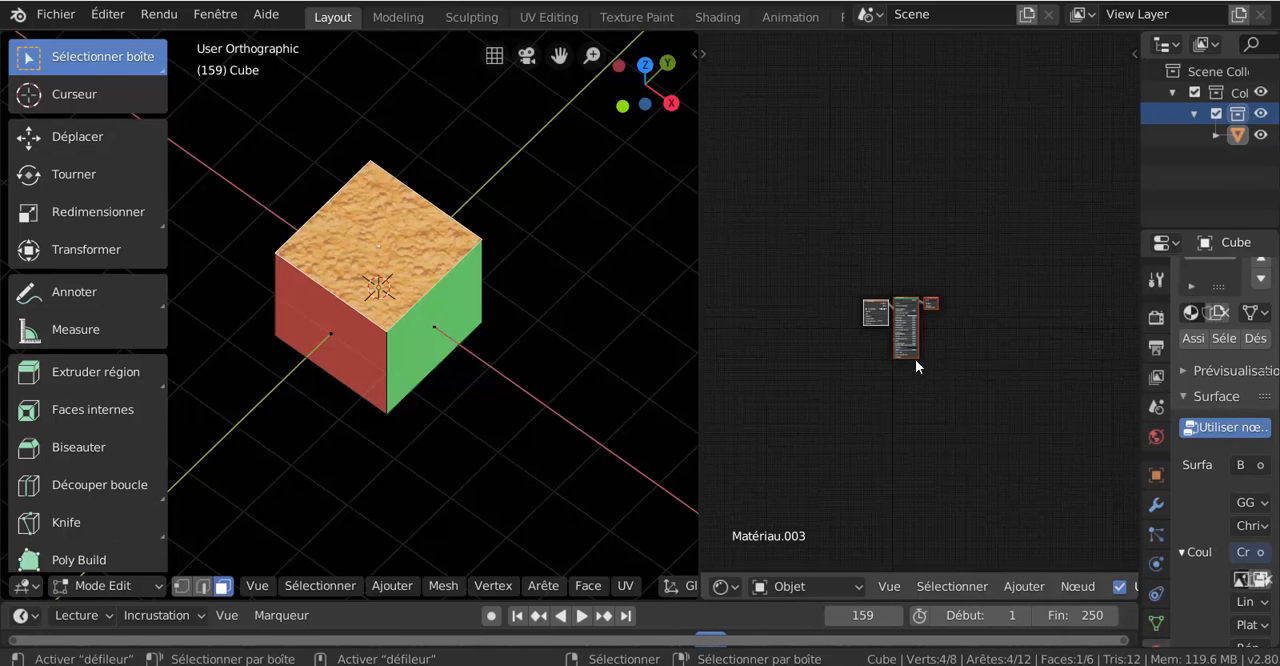
- Move the Crépi (8).jpg image texture node farther from the BSDF guidé node
scroll(915, 359, up, 4)
scroll(915, 359, up, 1)
middle_drag(957, 373, 1057, 279)
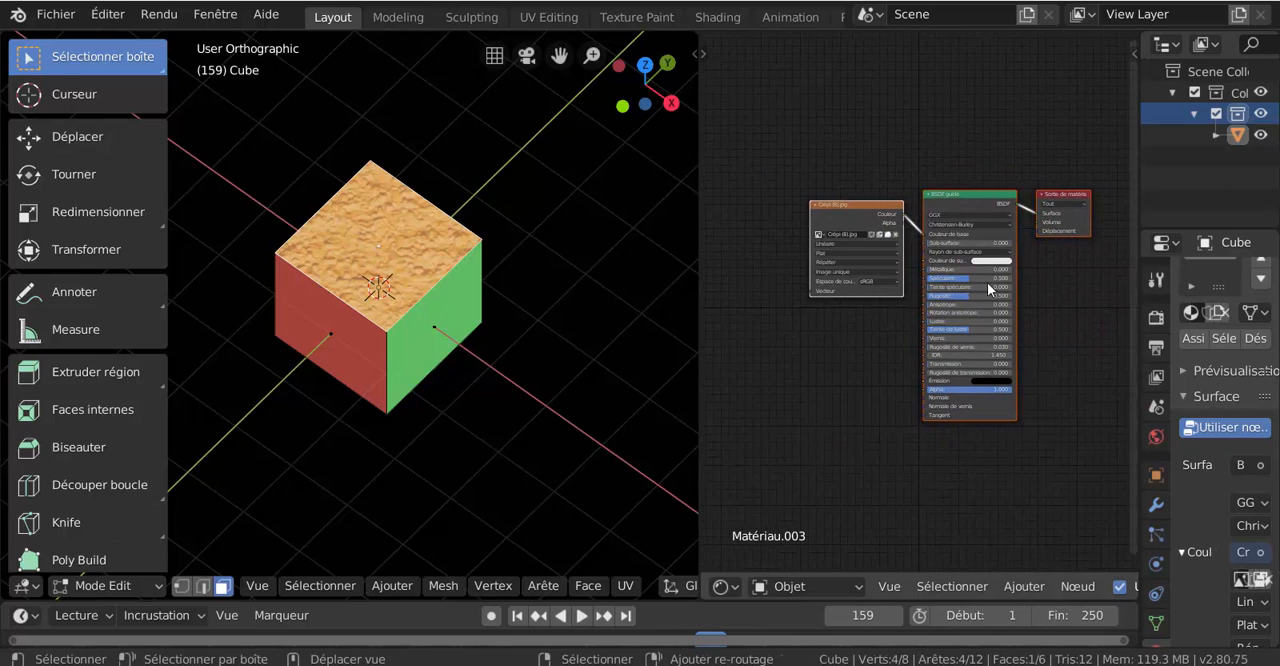
drag(849, 206, 789, 199)
click(841, 227)
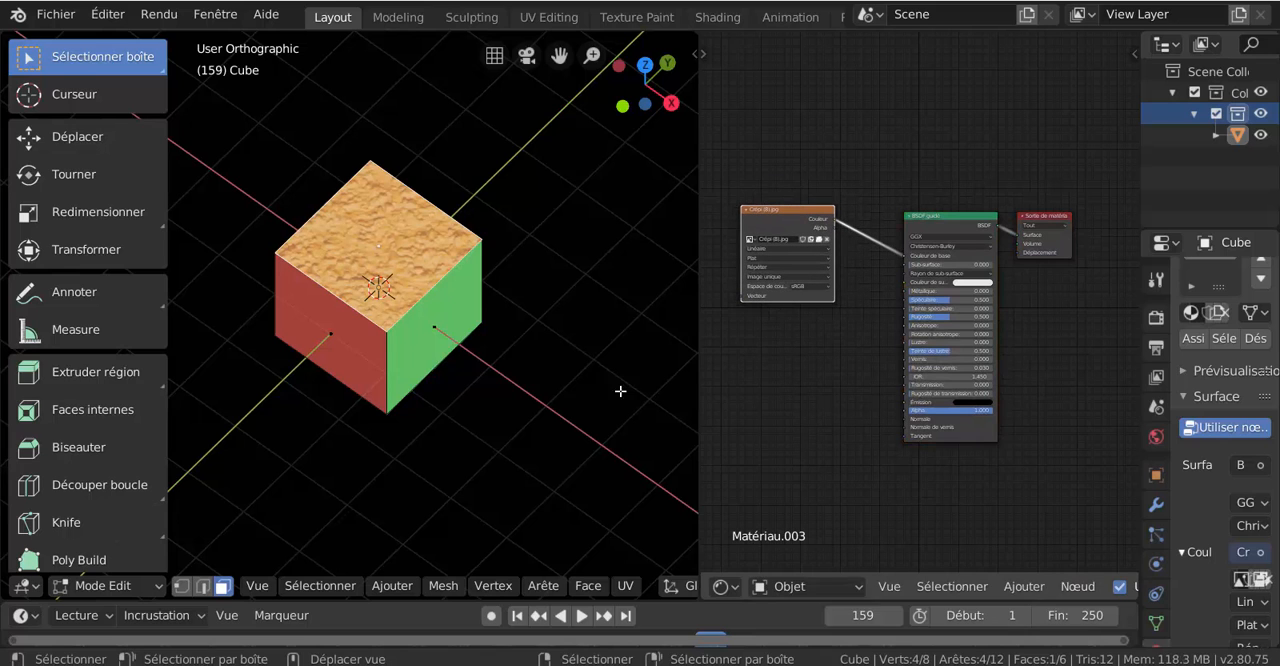
- Add a texture coordinate node (Coordonnées de texture) before the Crépi (8).jpg image node
scroll(620, 390, up, 3)
middle_drag(768, 360, 869, 391)
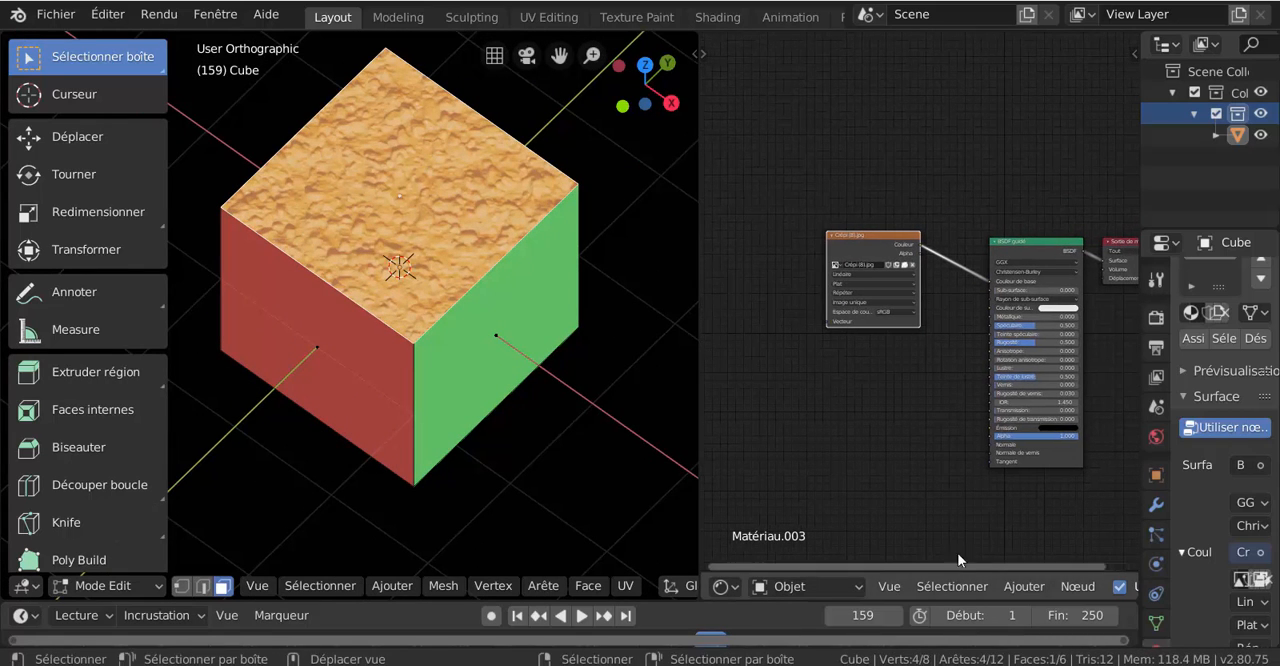
click(1028, 588)
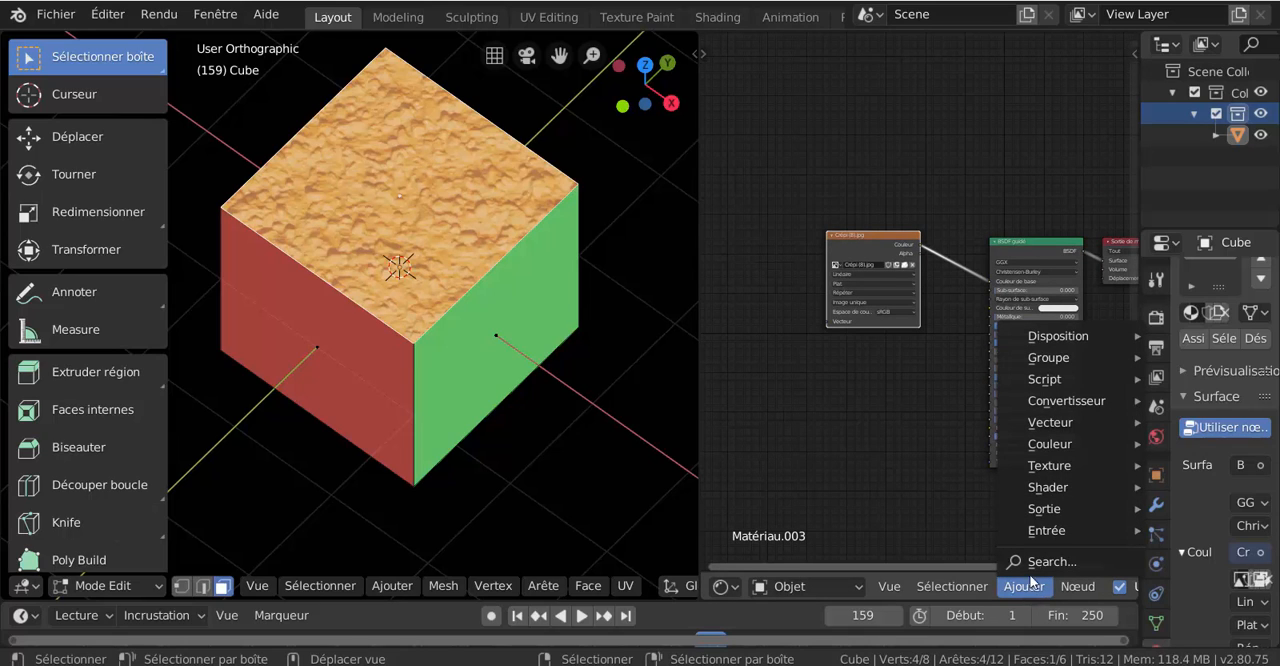
mouse_move(1043, 491)
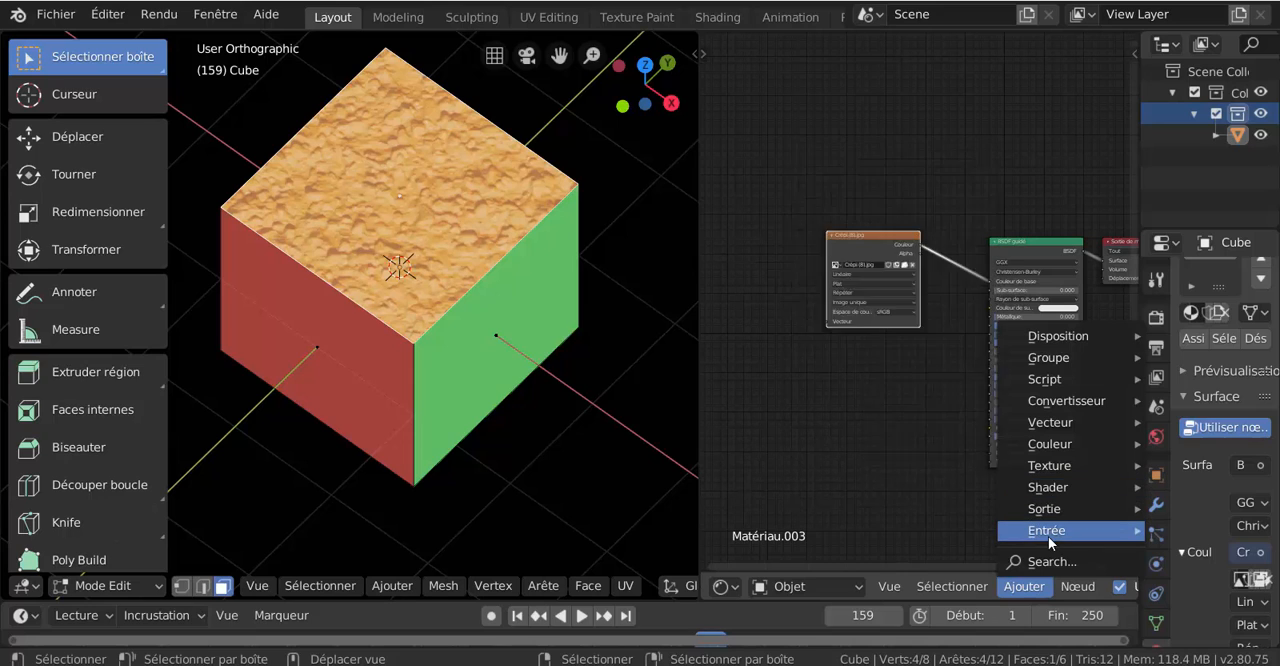
mouse_move(1052, 543)
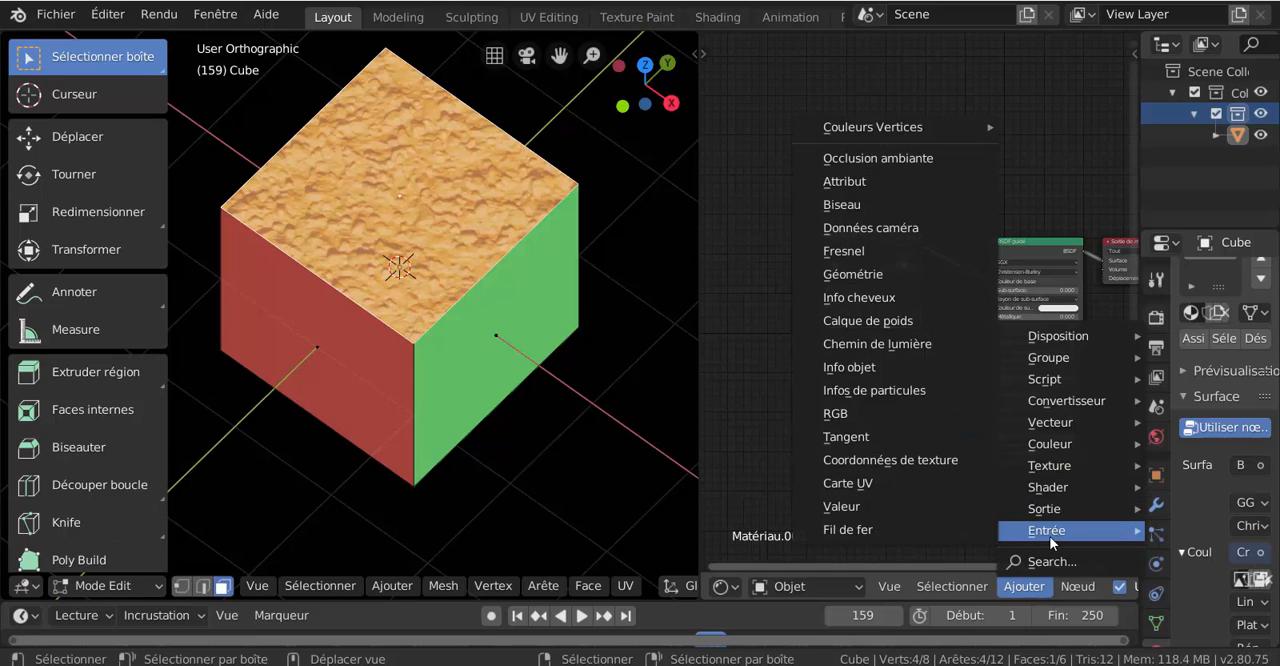
click(890, 460)
click(733, 220)
- Link the coordinate node's UV output to the image texture's Vecteur input and shift the coordinate node slightly down
scroll(733, 220, up, 4)
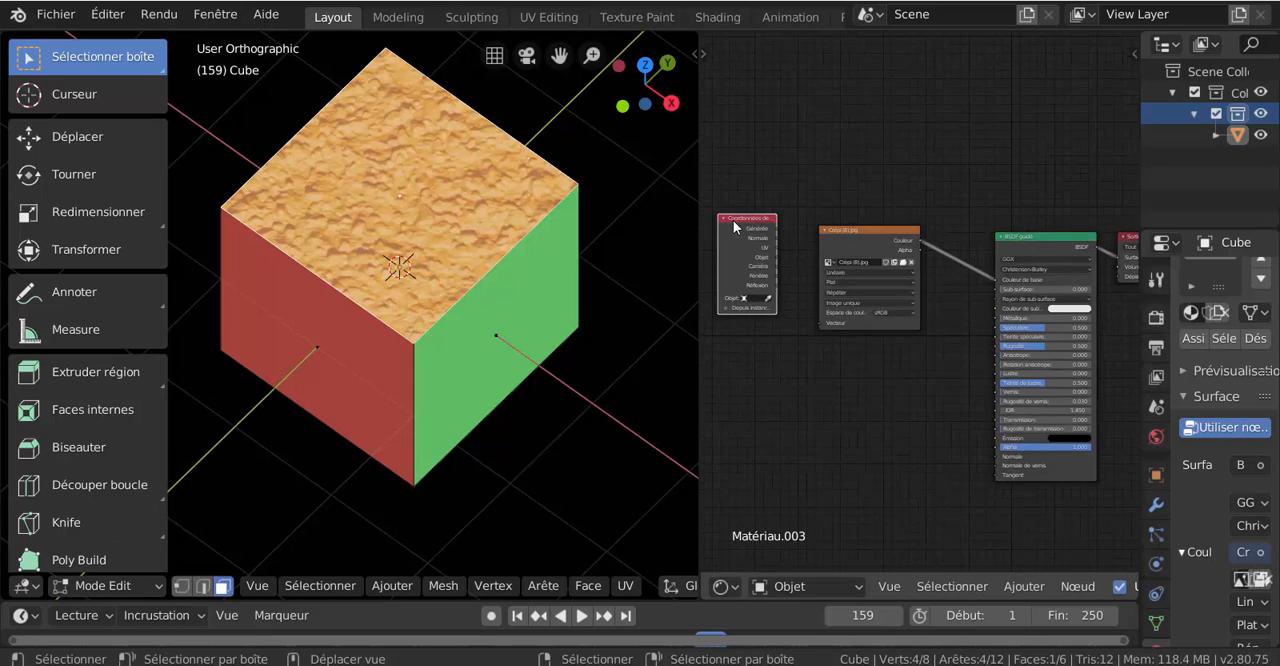
shift+middle_drag(812, 279, 875, 309)
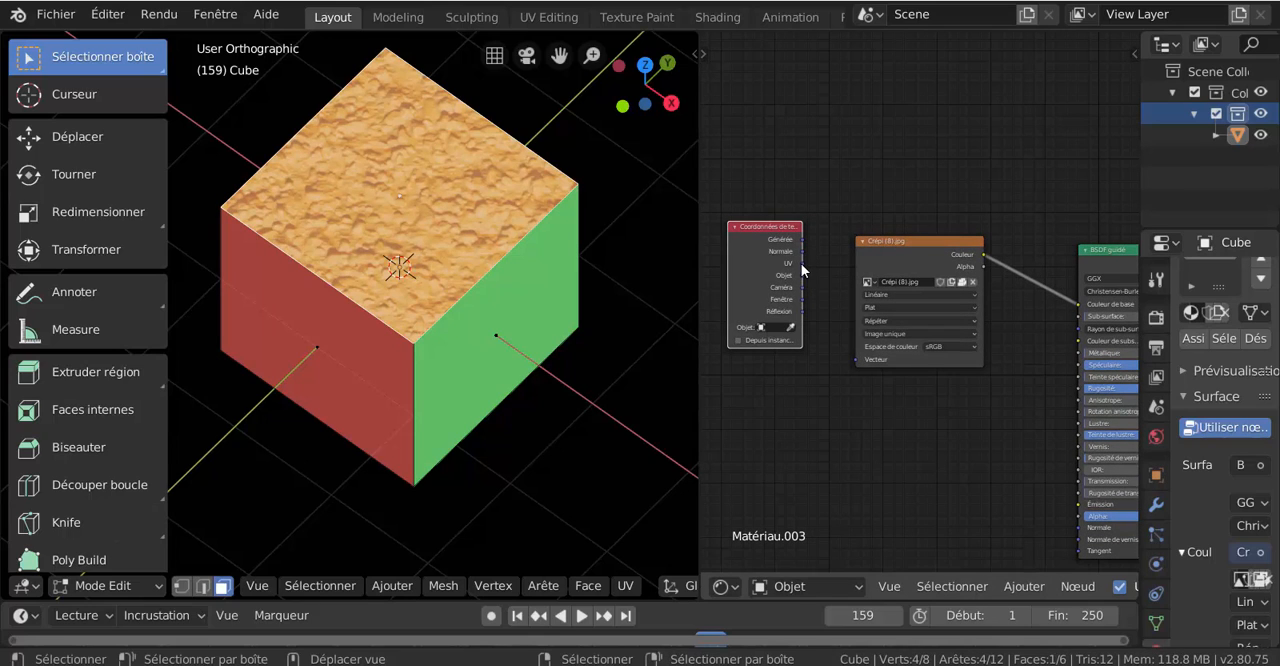
drag(802, 263, 837, 297)
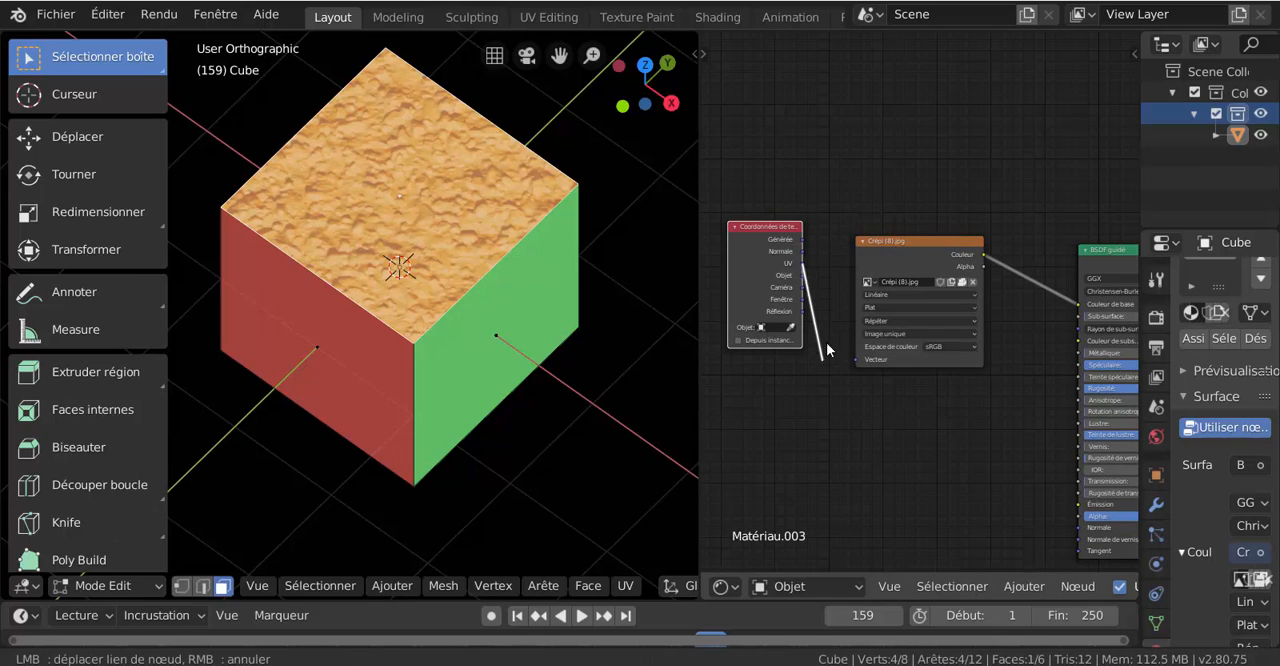
drag(827, 348, 859, 361)
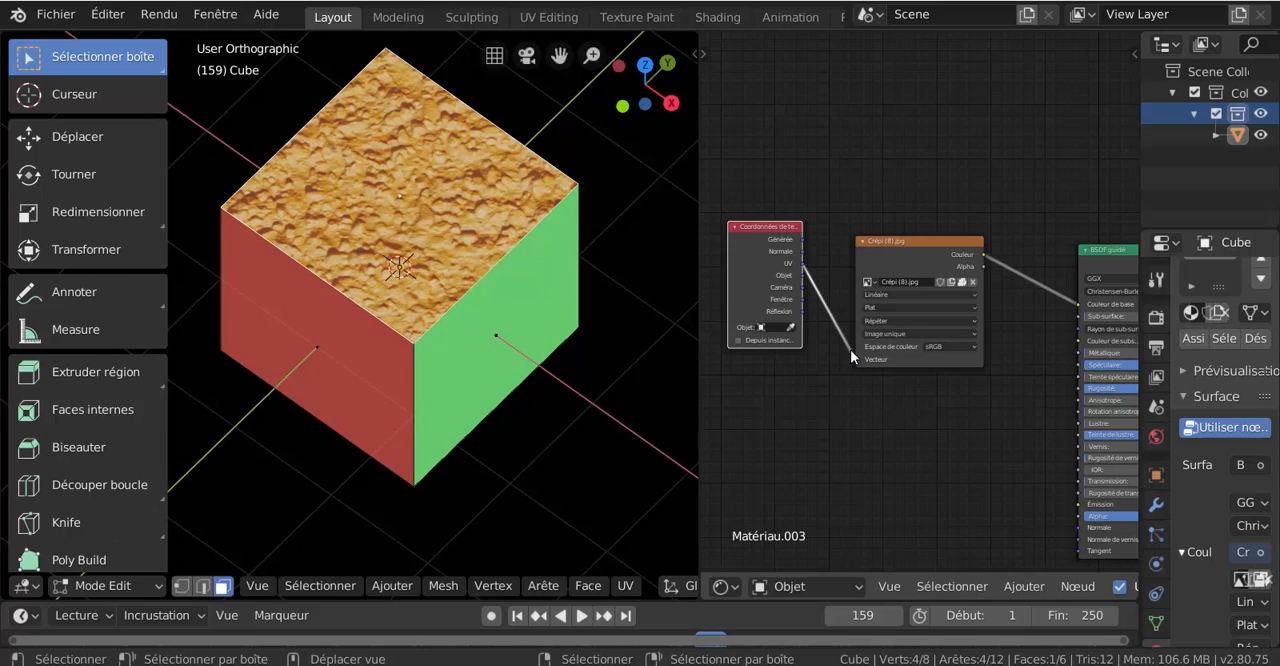
drag(780, 230, 780, 249)
- Insert a mapping node (Placage) into the link between the texture coordinate node and the image texture node
middle_drag(943, 401, 914, 371)
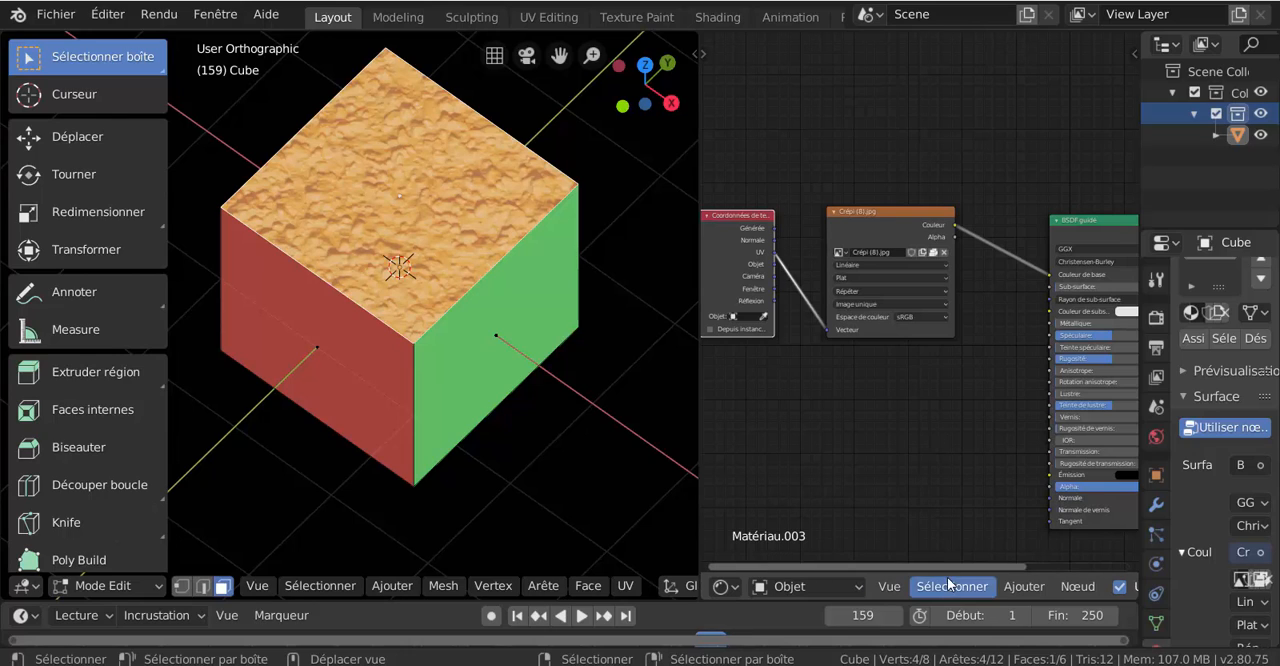
click(1022, 587)
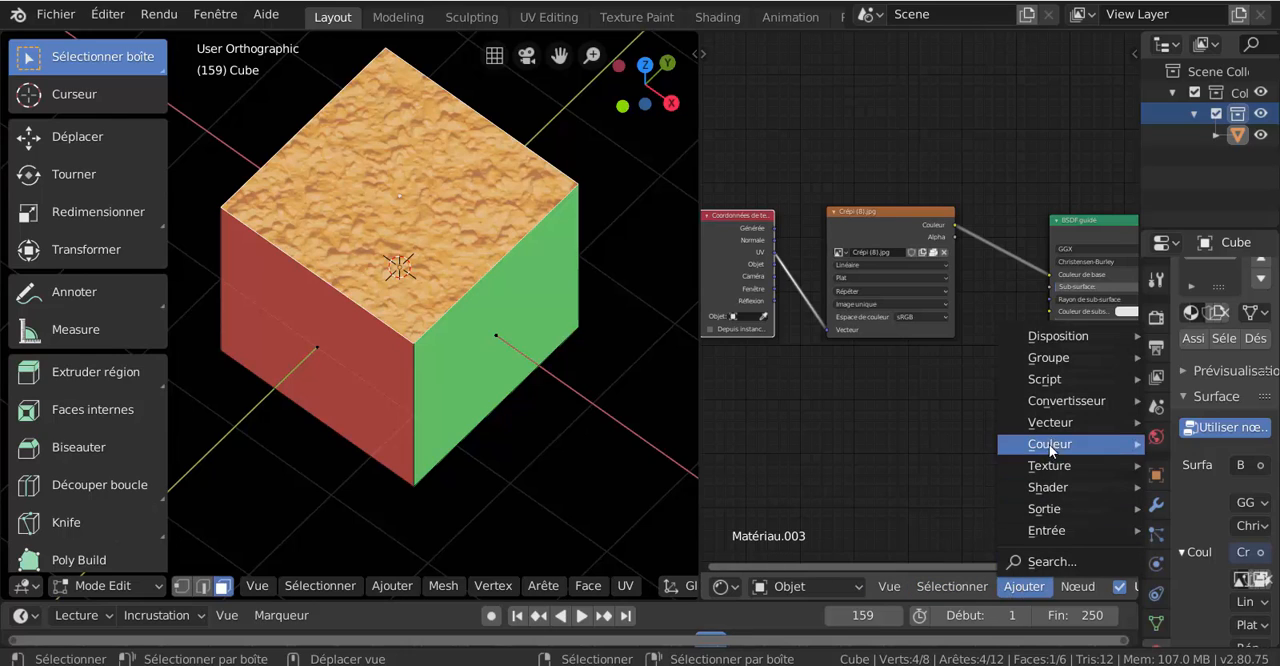
mouse_move(1055, 430)
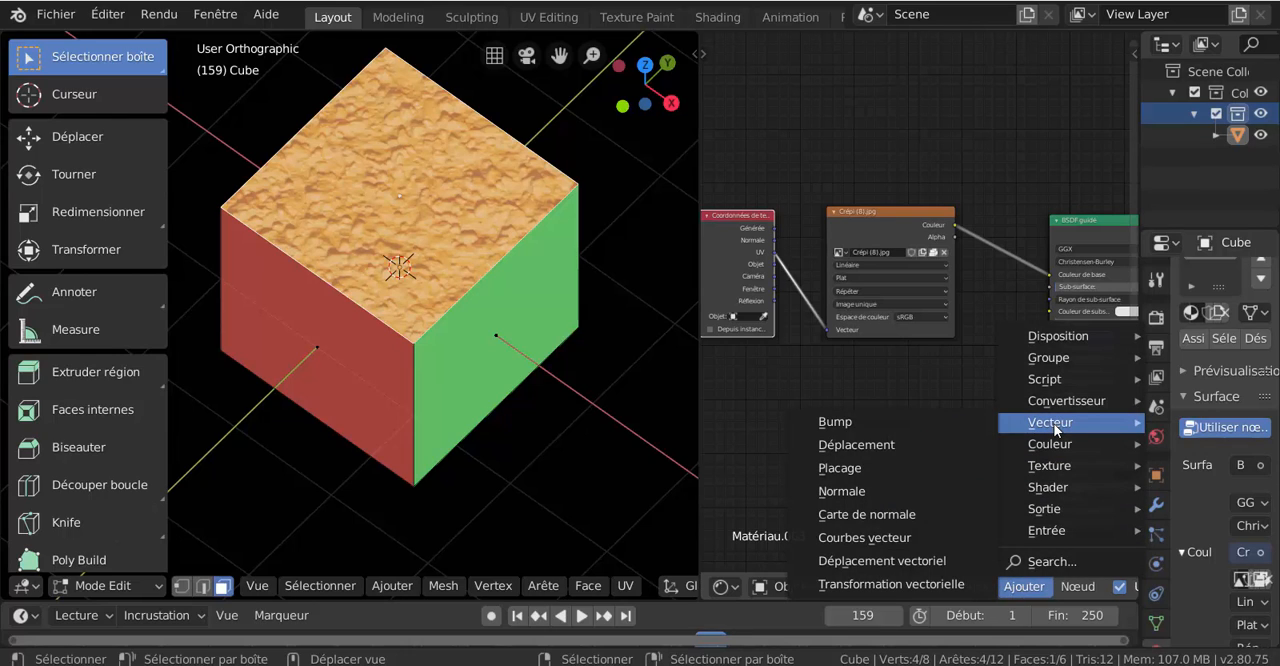
click(834, 467)
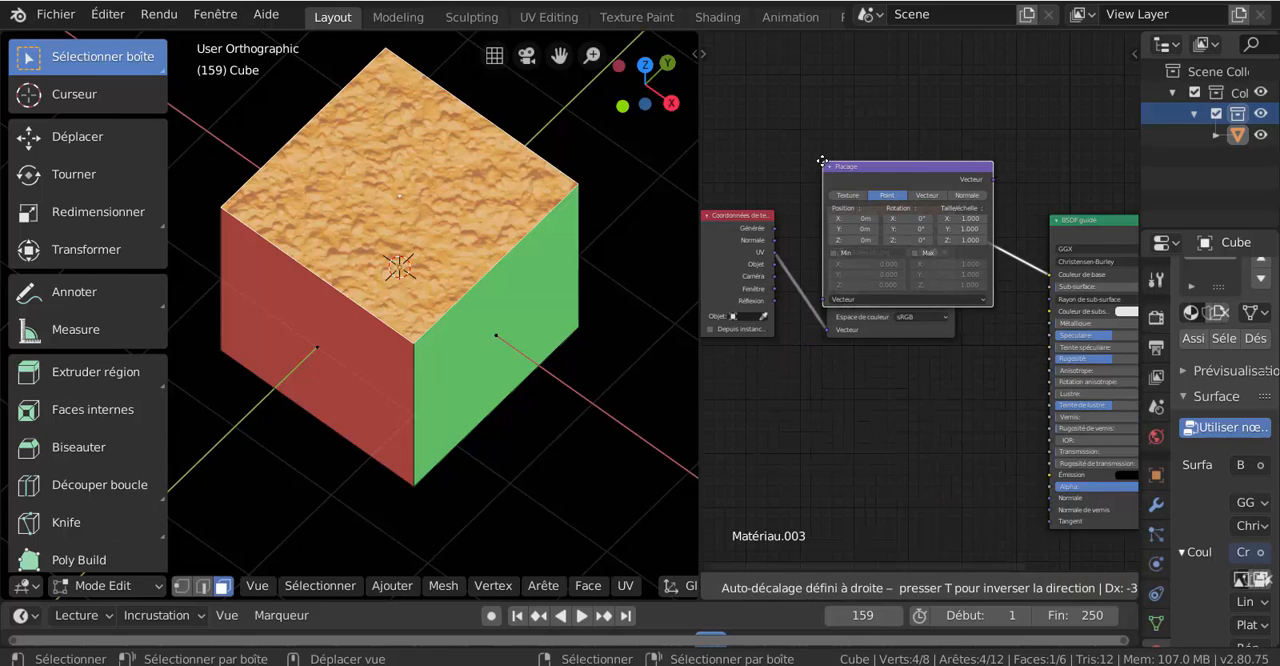
click(818, 212)
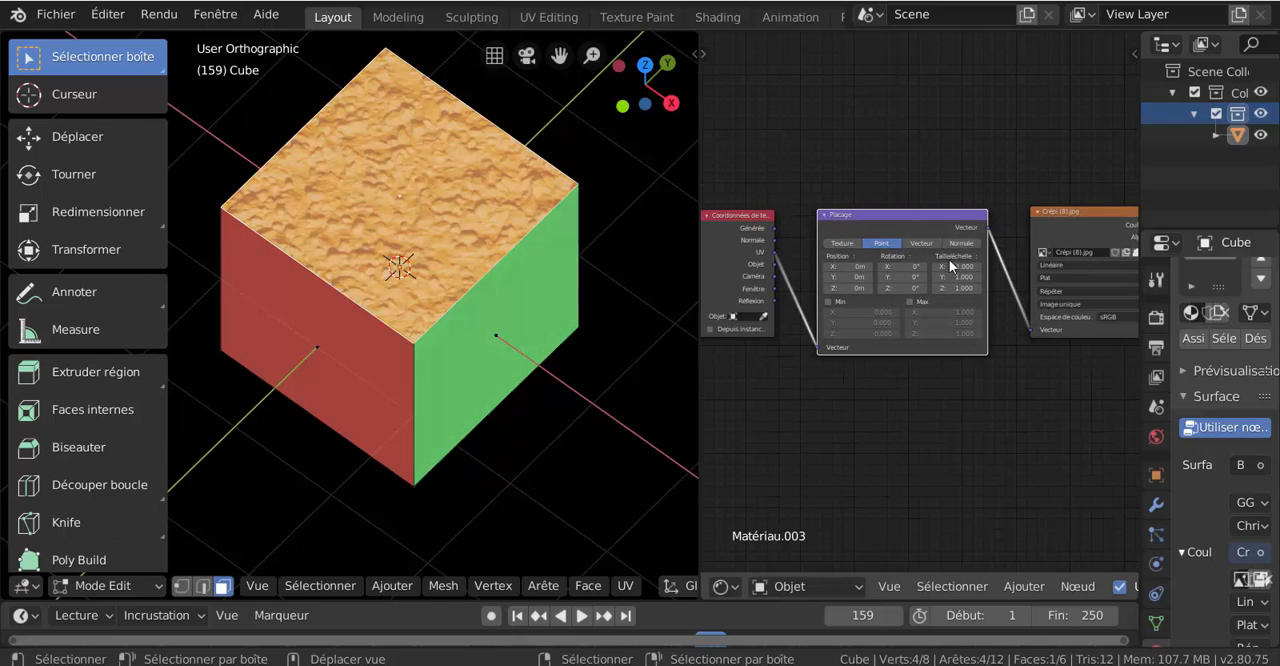
- Set the Placage node's scale (Taille/échelle) to 2 on X, Y and Z
scroll(956, 379, up, 3)
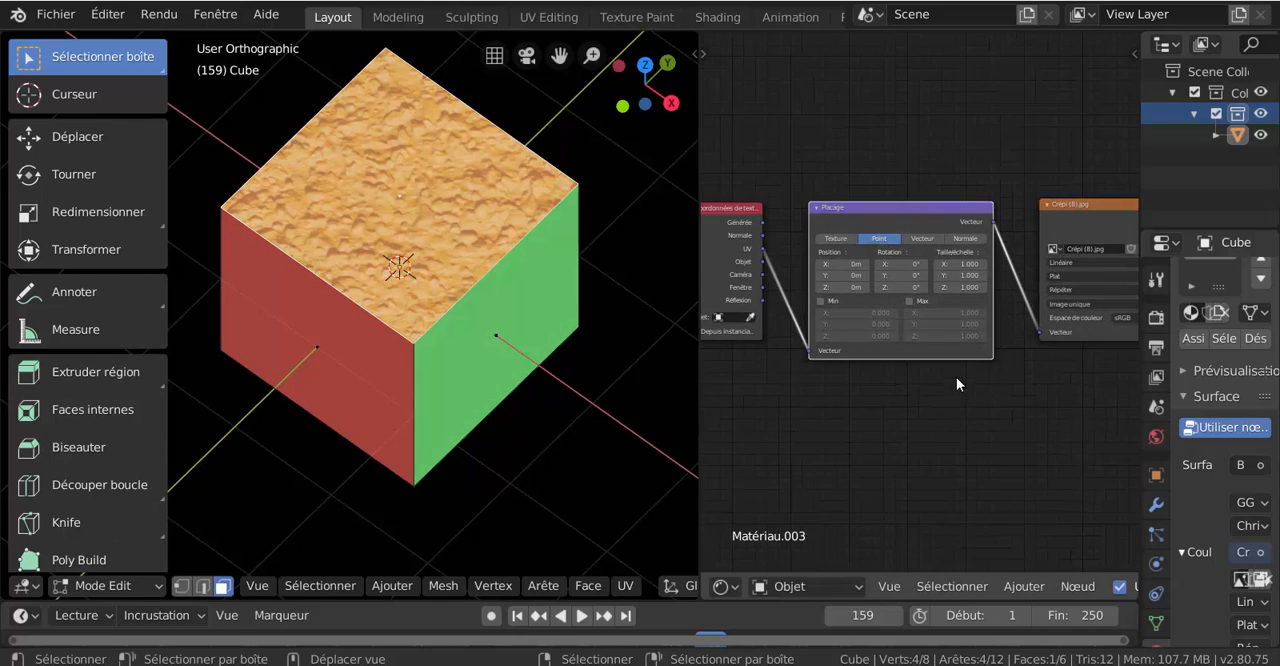
click(965, 258)
text(2)
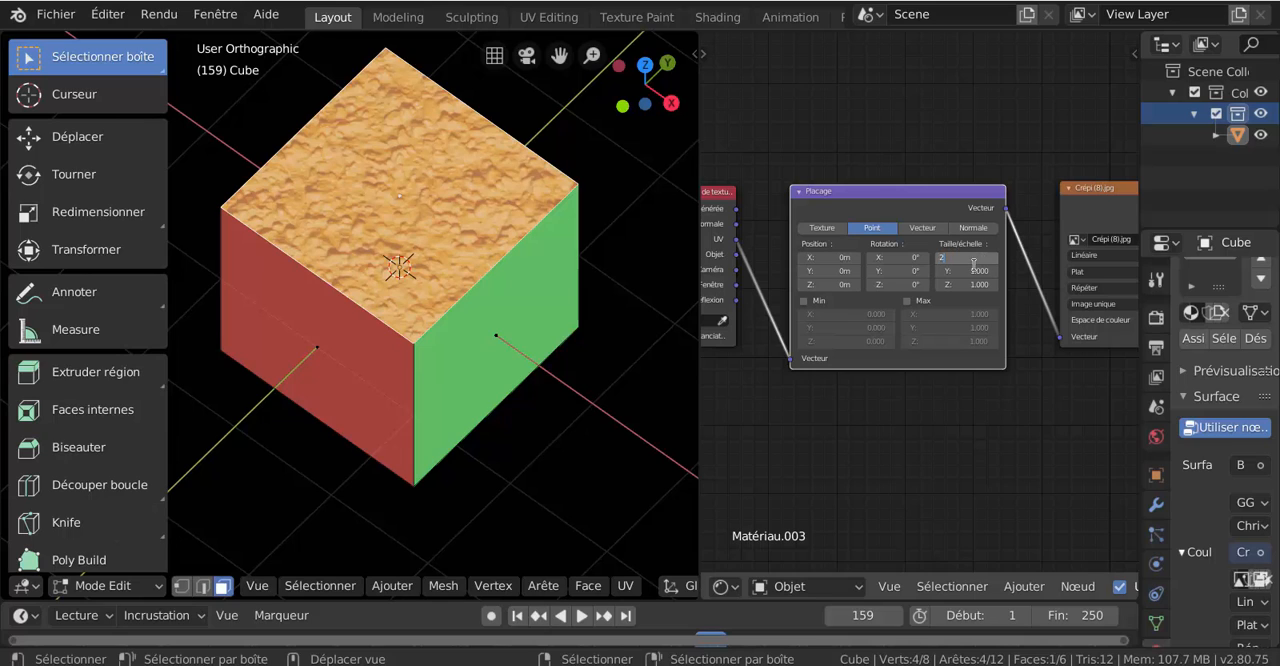
key(Tab)
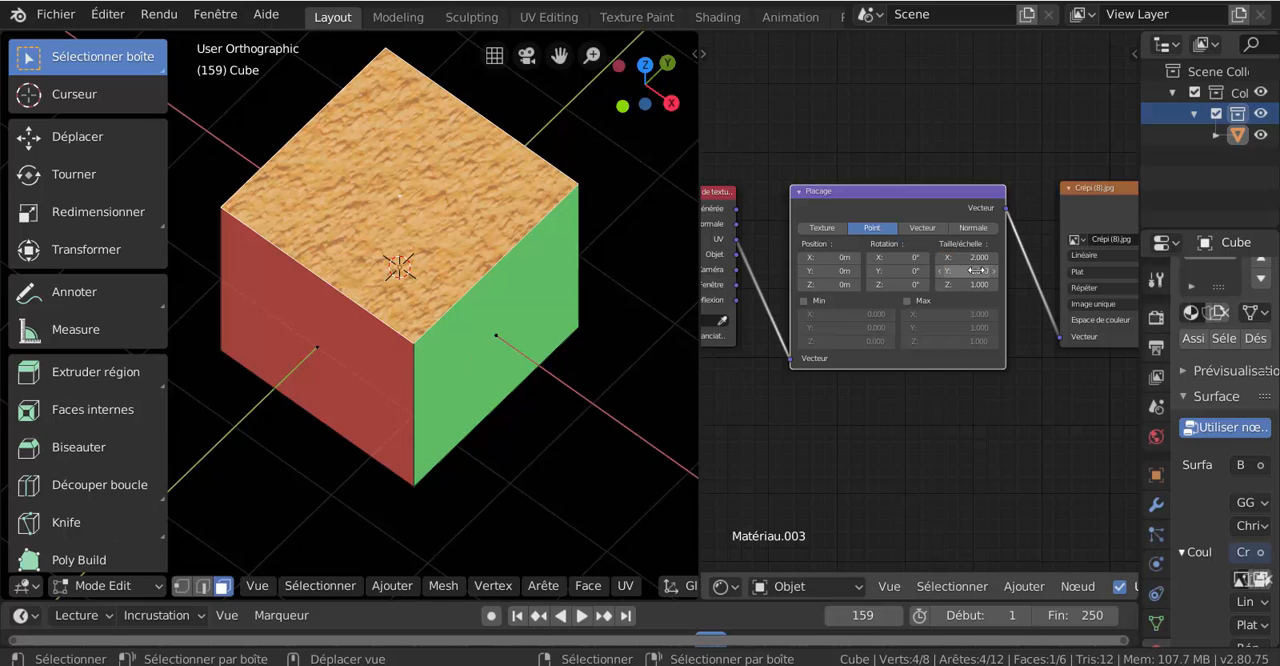
text(2)
key(Tab)
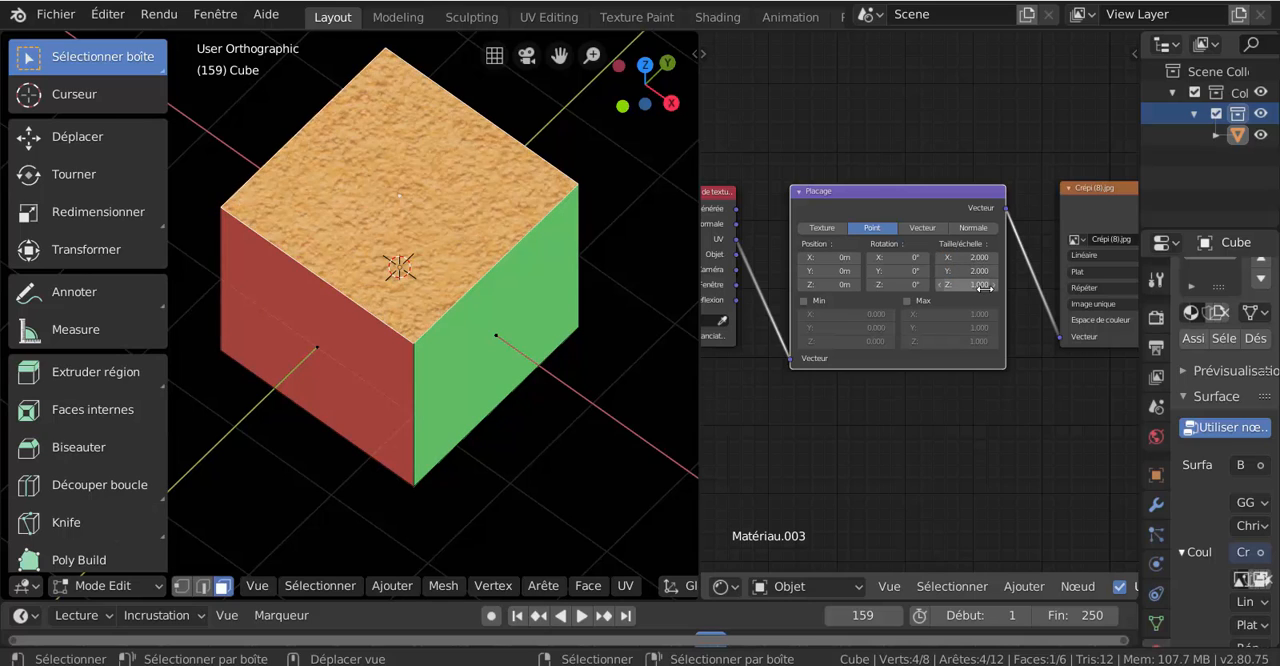
text(2)
key(Return)
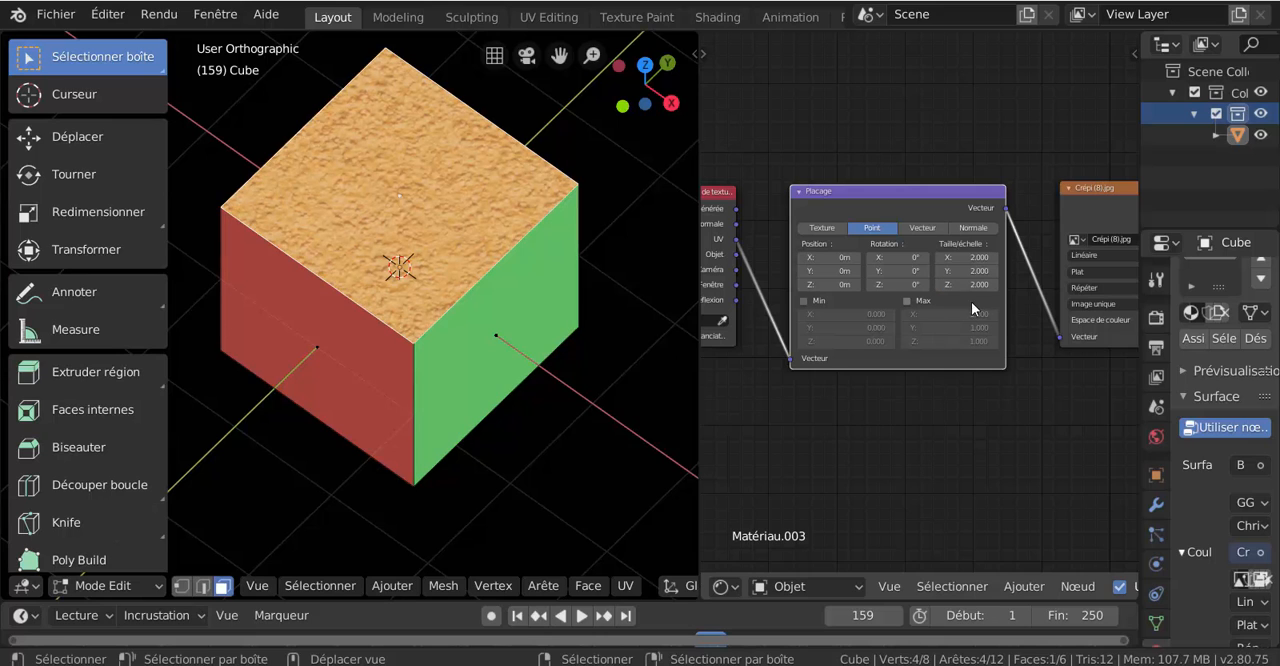
- Set the Placage node's scale (Taille/échelle) to 3 on X, Y and Z
scroll(471, 263, up, 2)
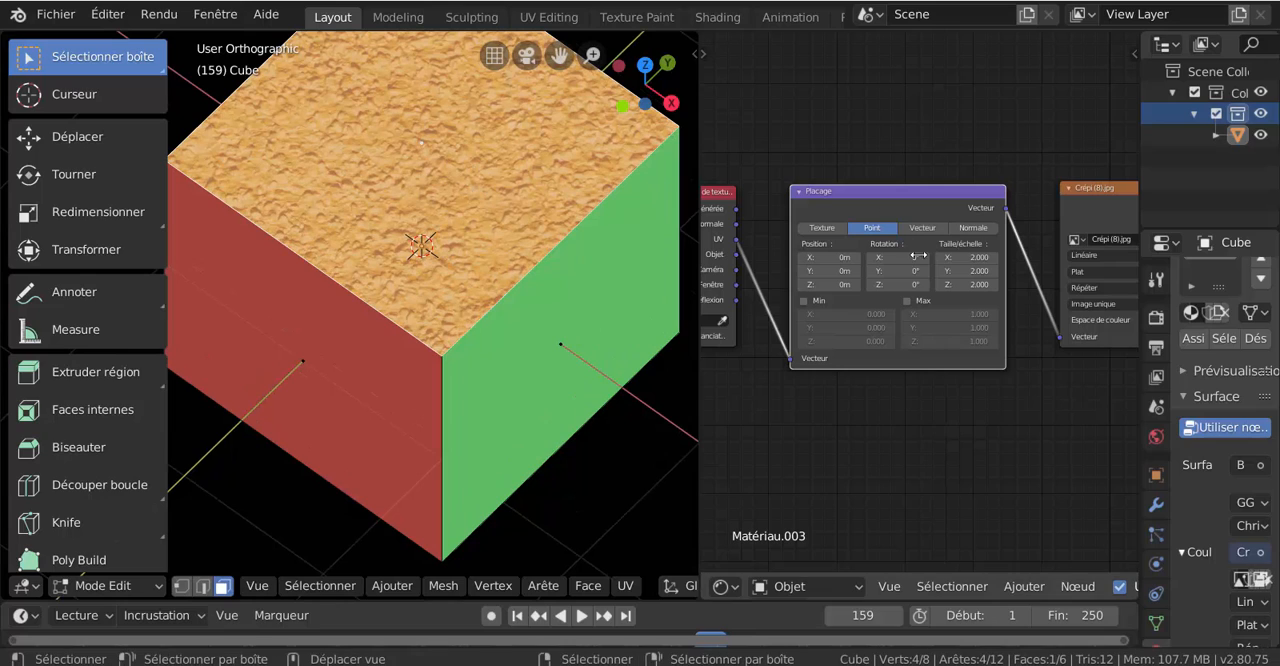
click(982, 257)
text(2)
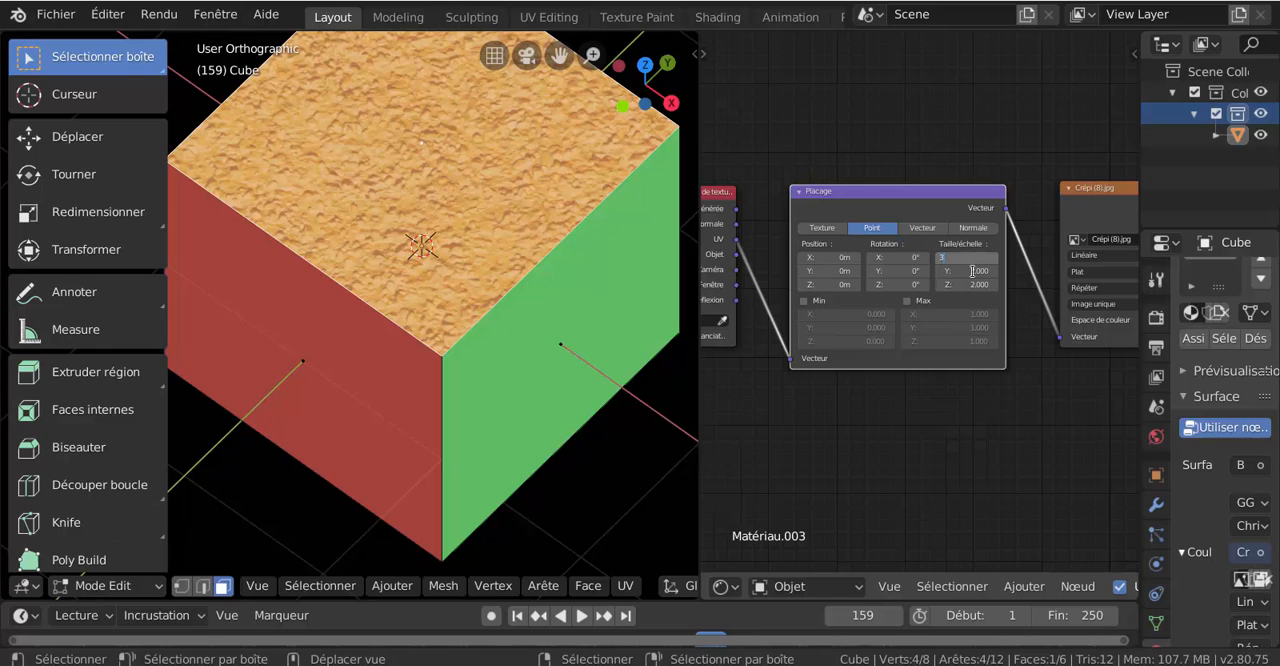
key(Return)
click(944, 271)
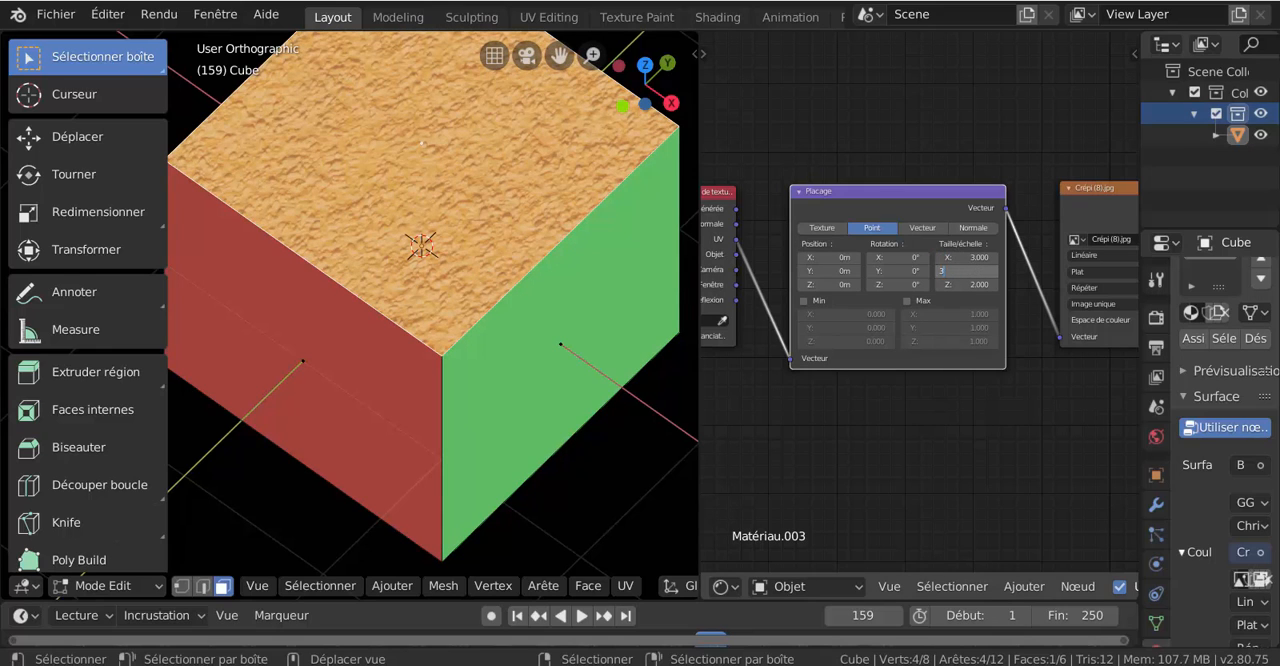
text(3)
key(Return)
click(977, 285)
text(3)
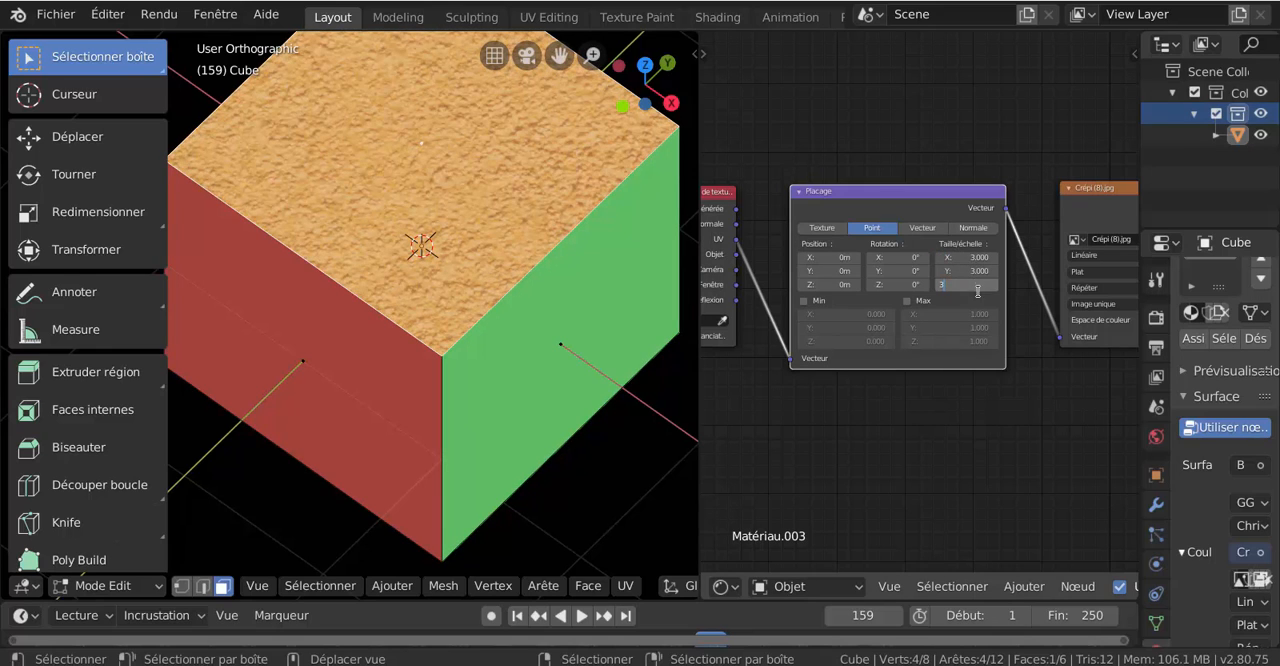
key(Return)
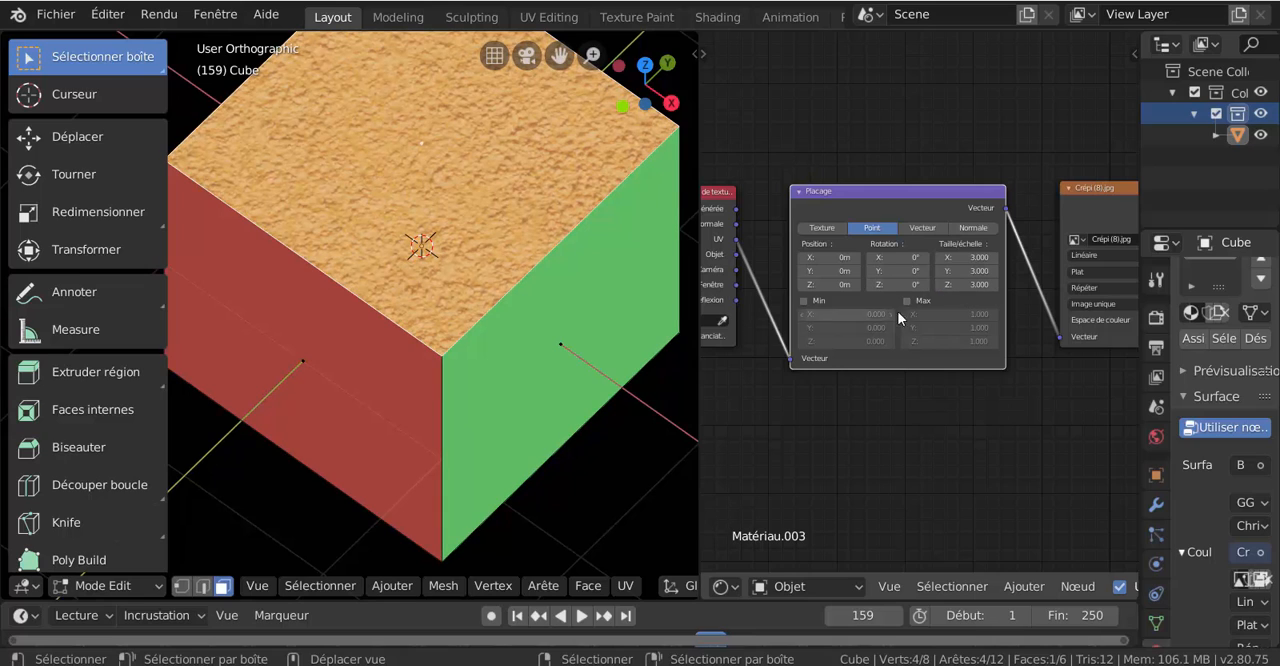
- Set the Placage node's X and Y scale (Taille/échelle) to 4
click(944, 257)
text(3.0)
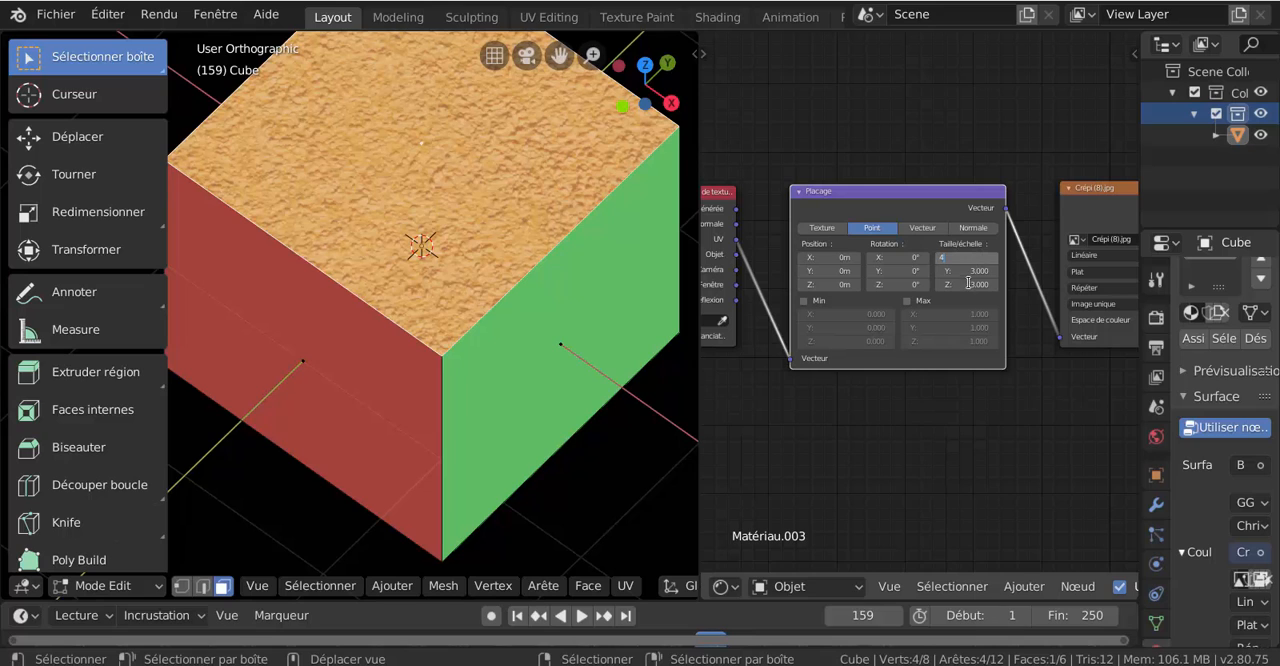
key(Tab)
text(4)
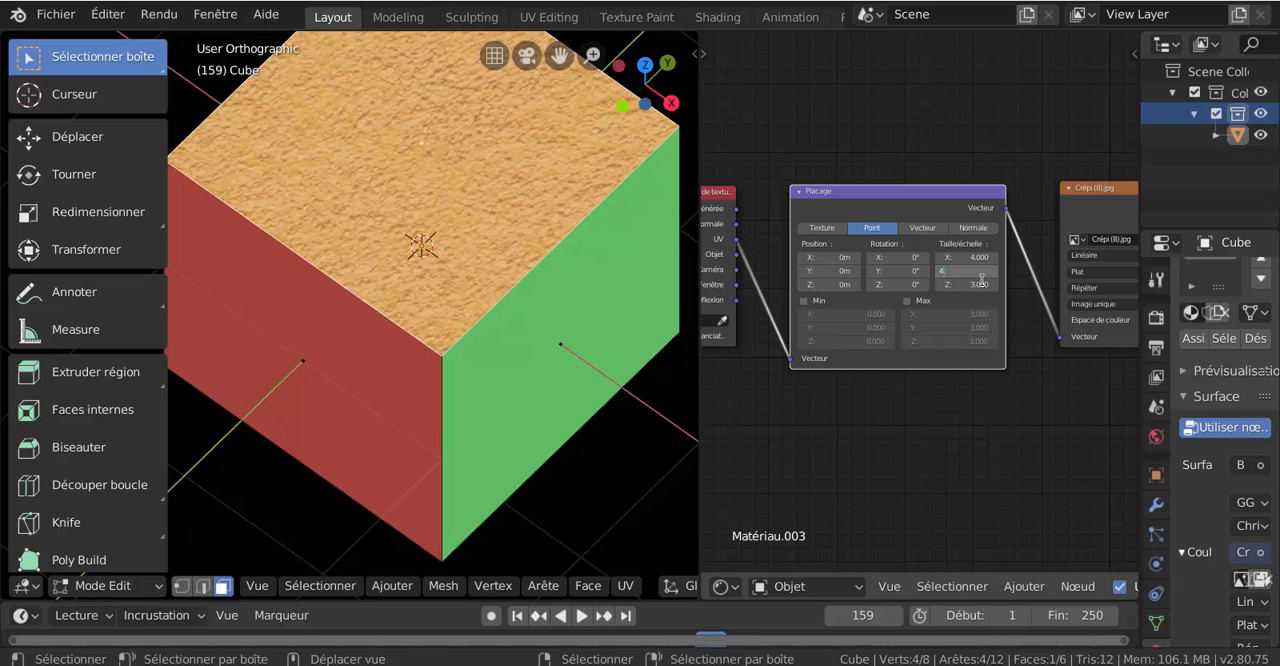
key(Escape)
click(966, 271)
key(Return)
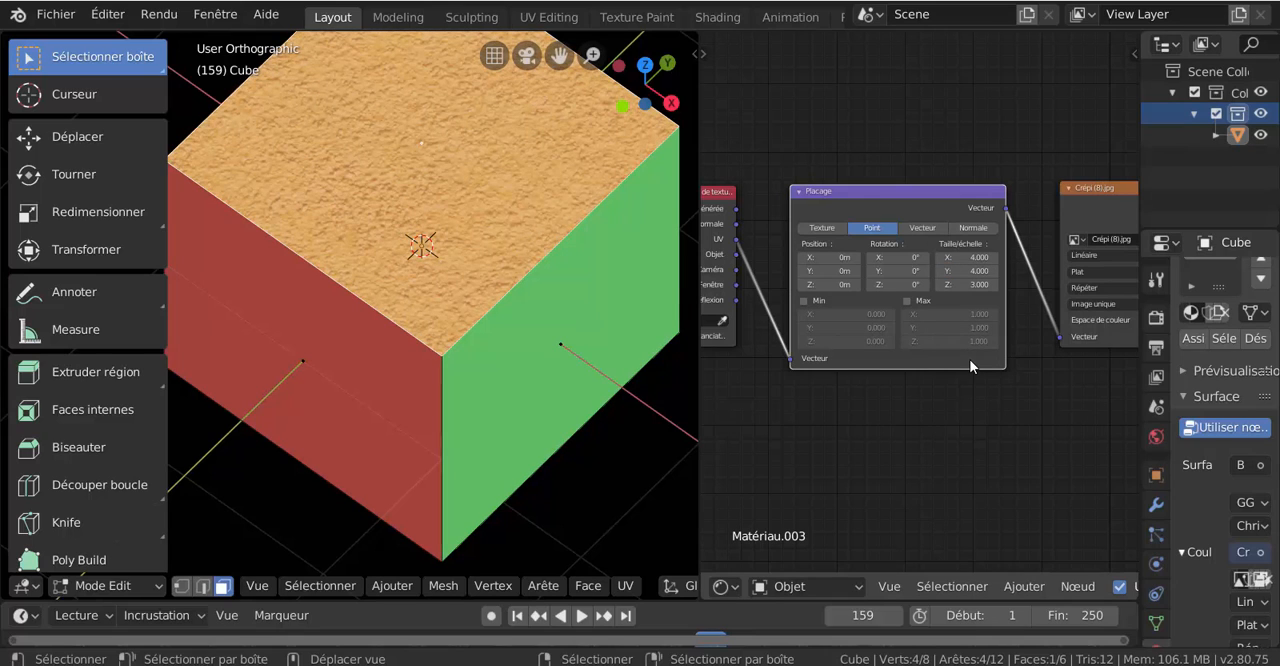
- Set the Placage node's X and Y scale (Taille/échelle) to 10
click(966, 257)
text(10)
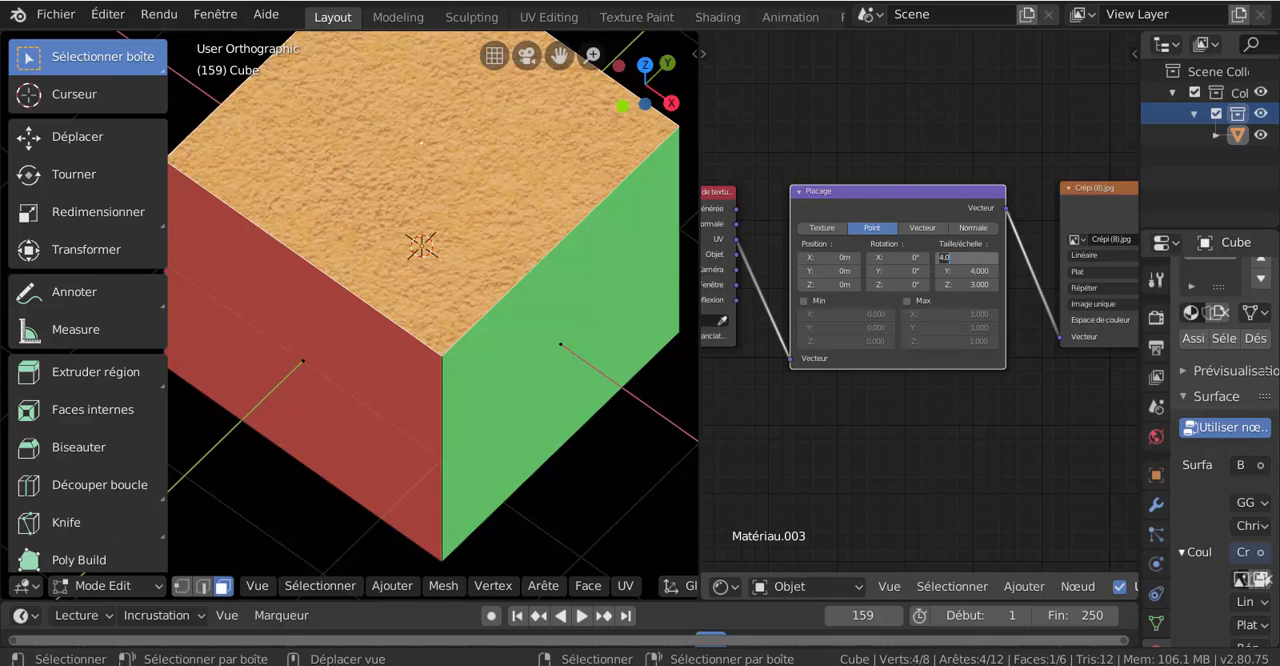
click(979, 271)
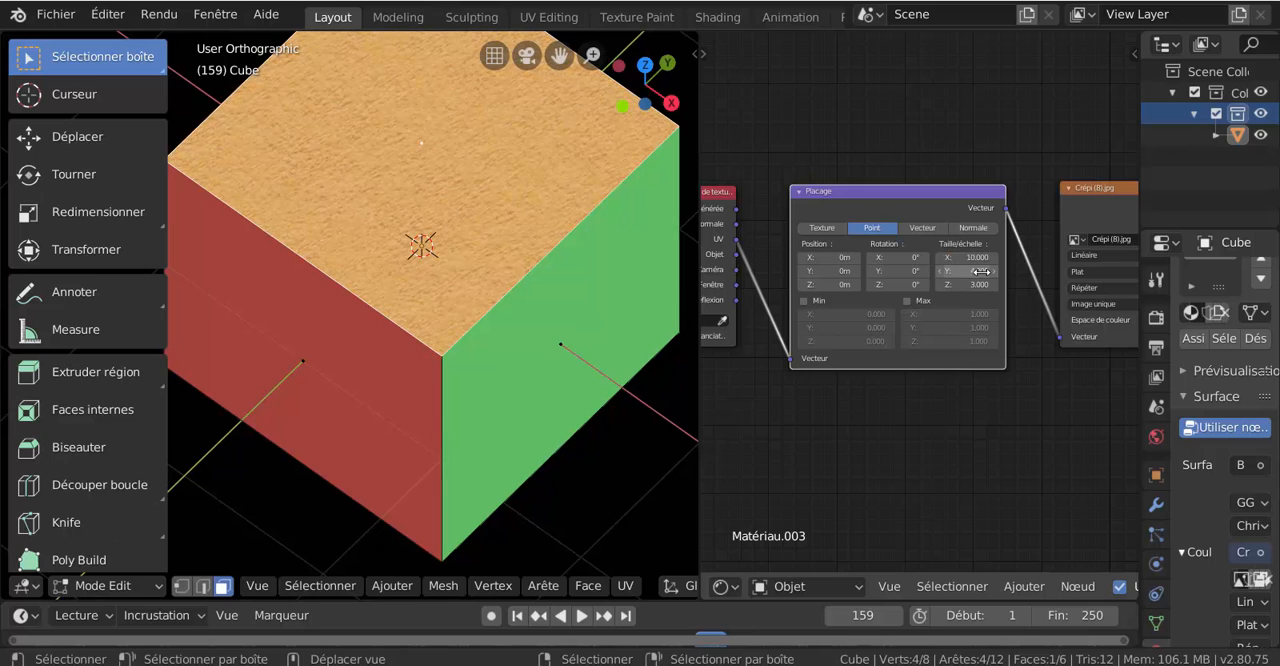
text(10)
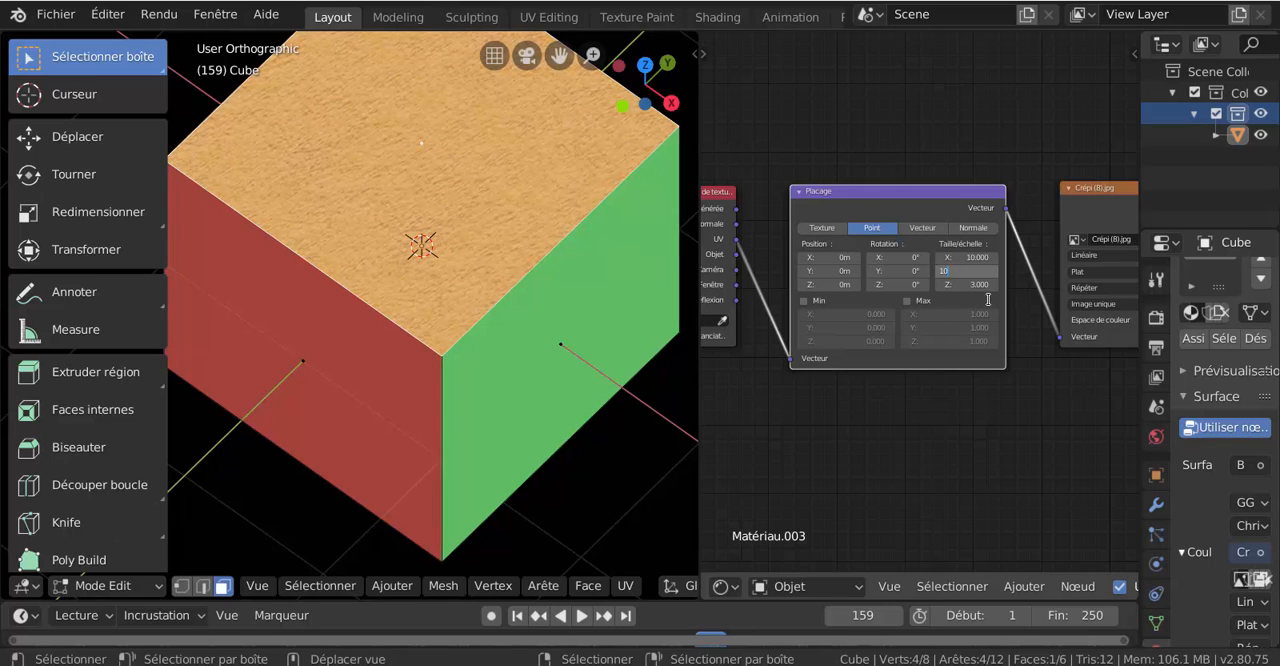
key(Return)
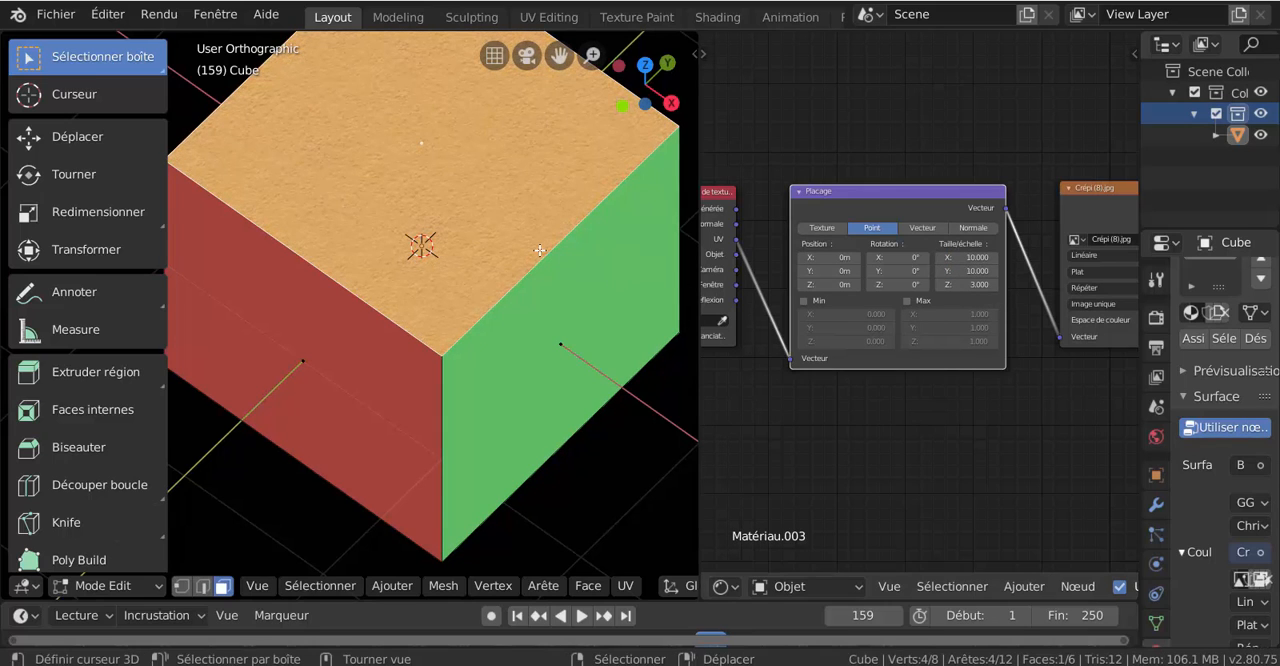
- Link the Crépi (8).jpg texture node's Couleur output to the Déplacement input of the Sortie de matériau node
scroll(540, 250, up, 5)
scroll(540, 250, down, 5)
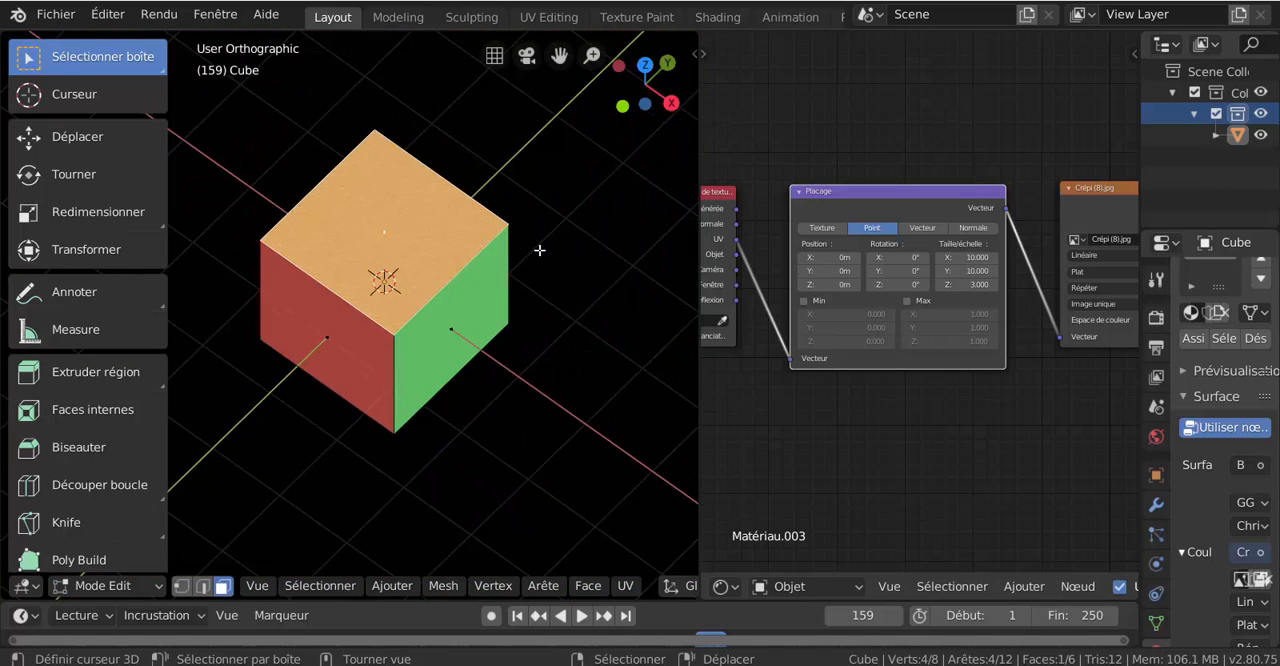
middle_drag(511, 281, 425, 299)
scroll(425, 299, up, 4)
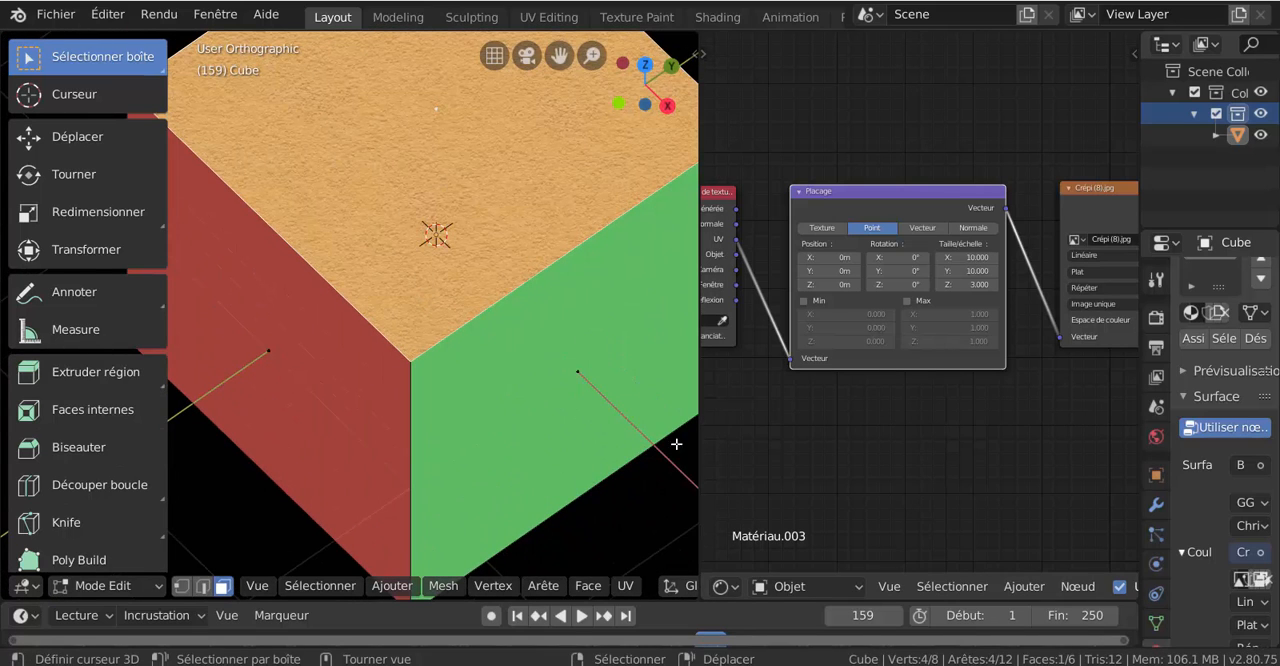
scroll(914, 438, down, 3)
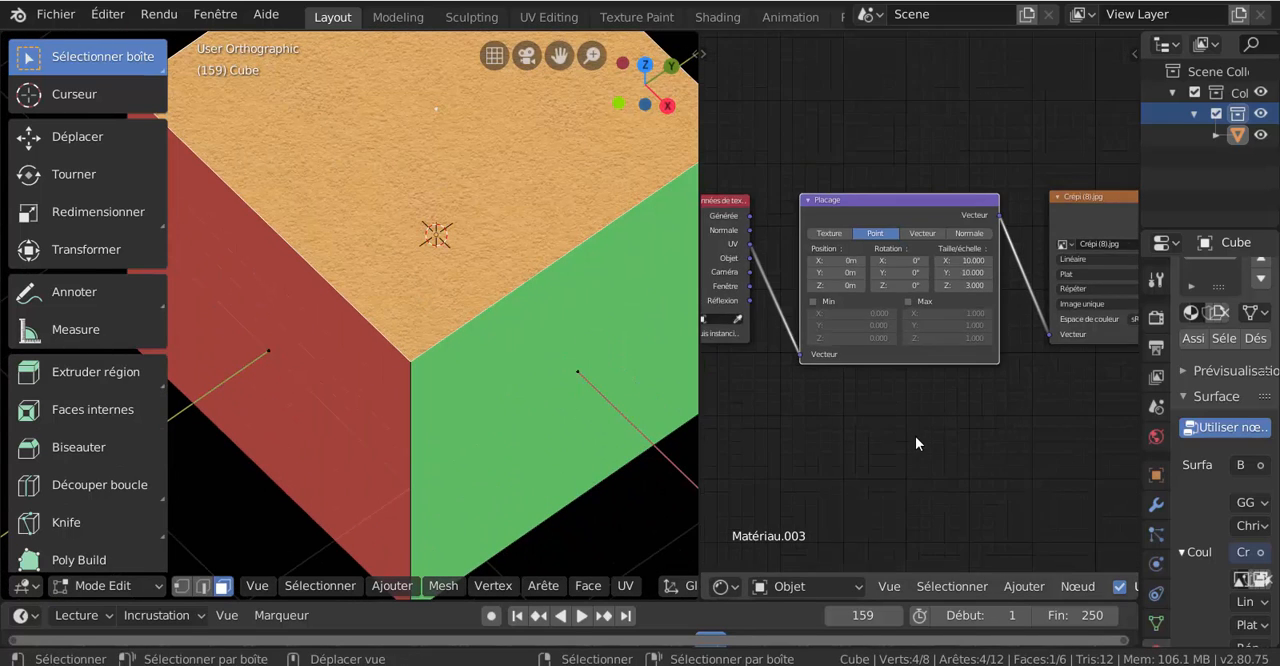
shift+middle_drag(917, 411, 800, 415)
mouse_move(948, 436)
shift+middle_down()
mouse_move(894, 443)
mouse_move(921, 410)
mouse_move(833, 381)
mouse_move(819, 403)
shift+middle_up()
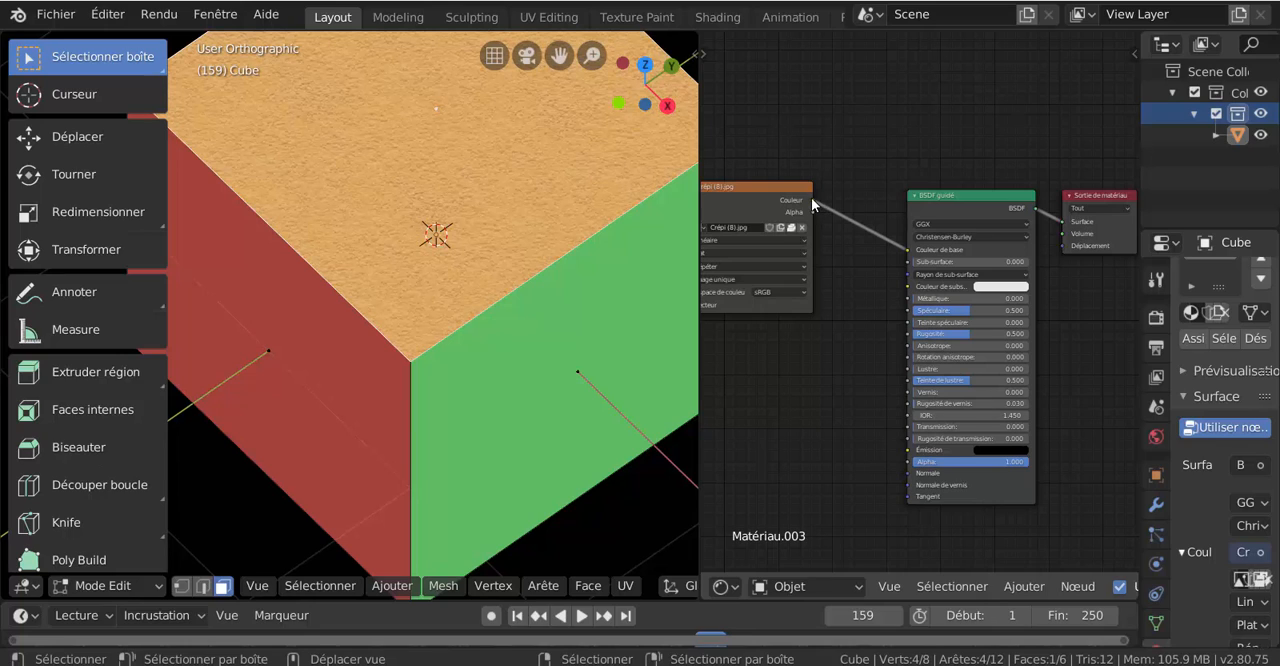
drag(813, 206, 915, 262)
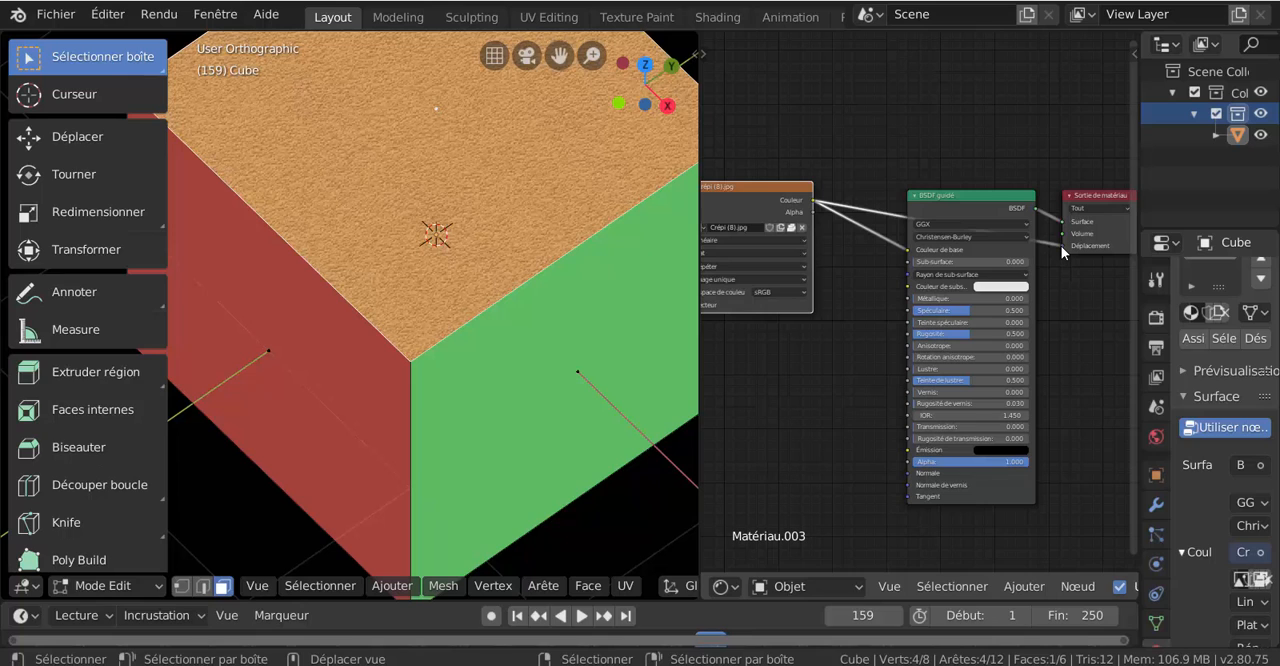
drag(1062, 247, 1062, 248)
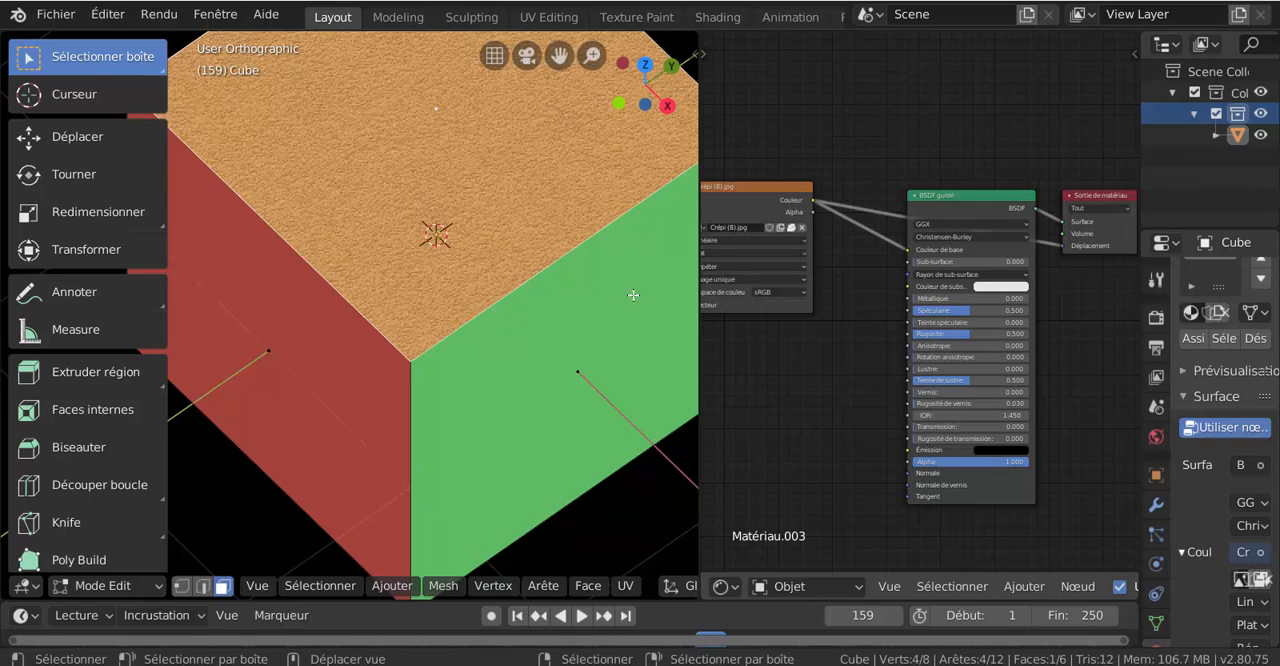
scroll(471, 214, down, 3)
scroll(471, 214, up, 5)
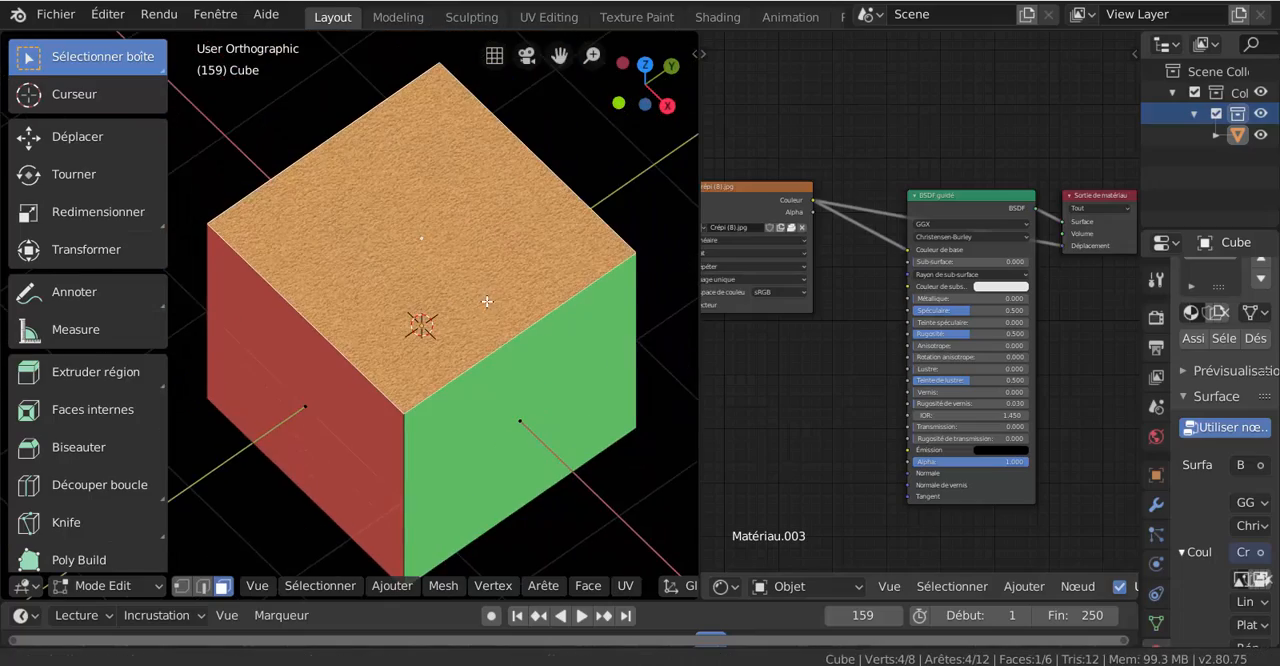
scroll(487, 299, down, 2)
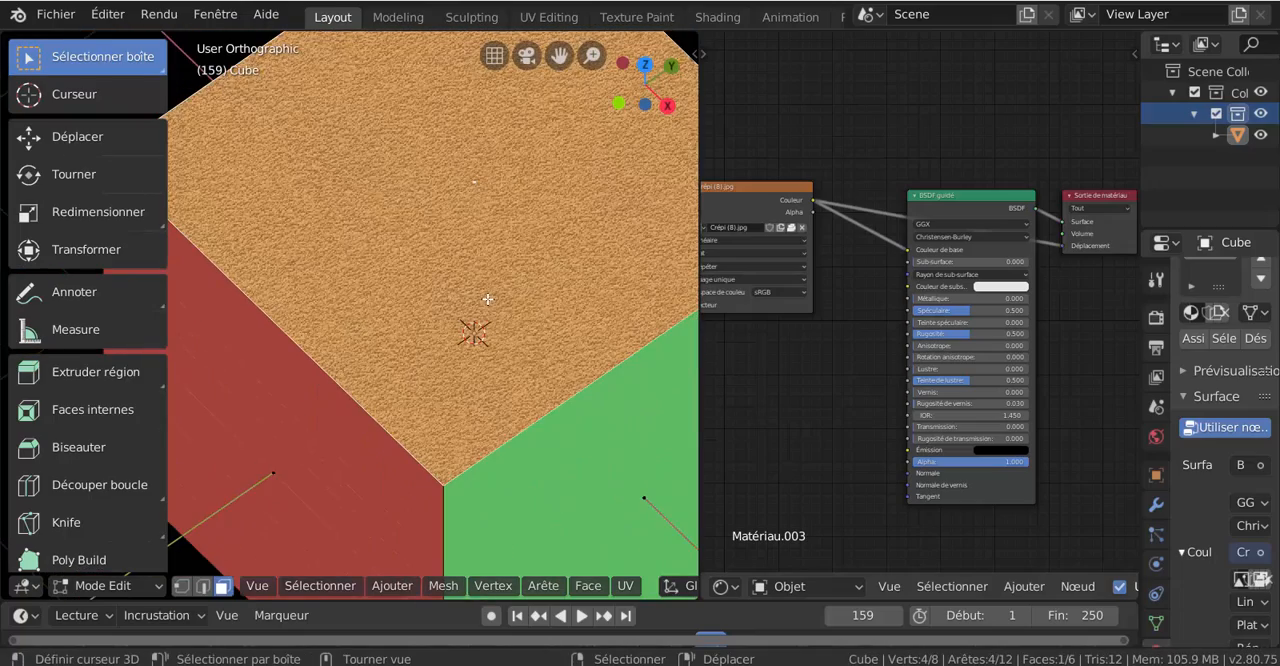
- Set the Placage node's X and Y scale (Taille/échelle) to 5
scroll(841, 367, down, 2)
middle_drag(786, 366, 900, 375)
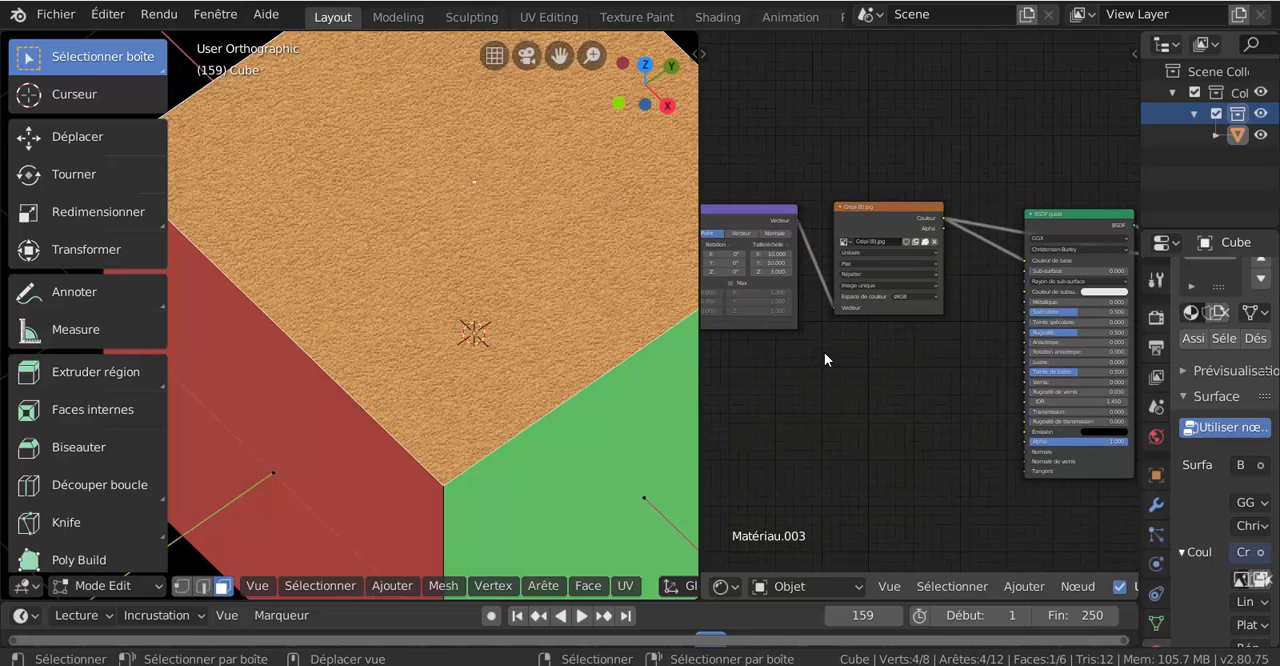
scroll(868, 354, down, 1)
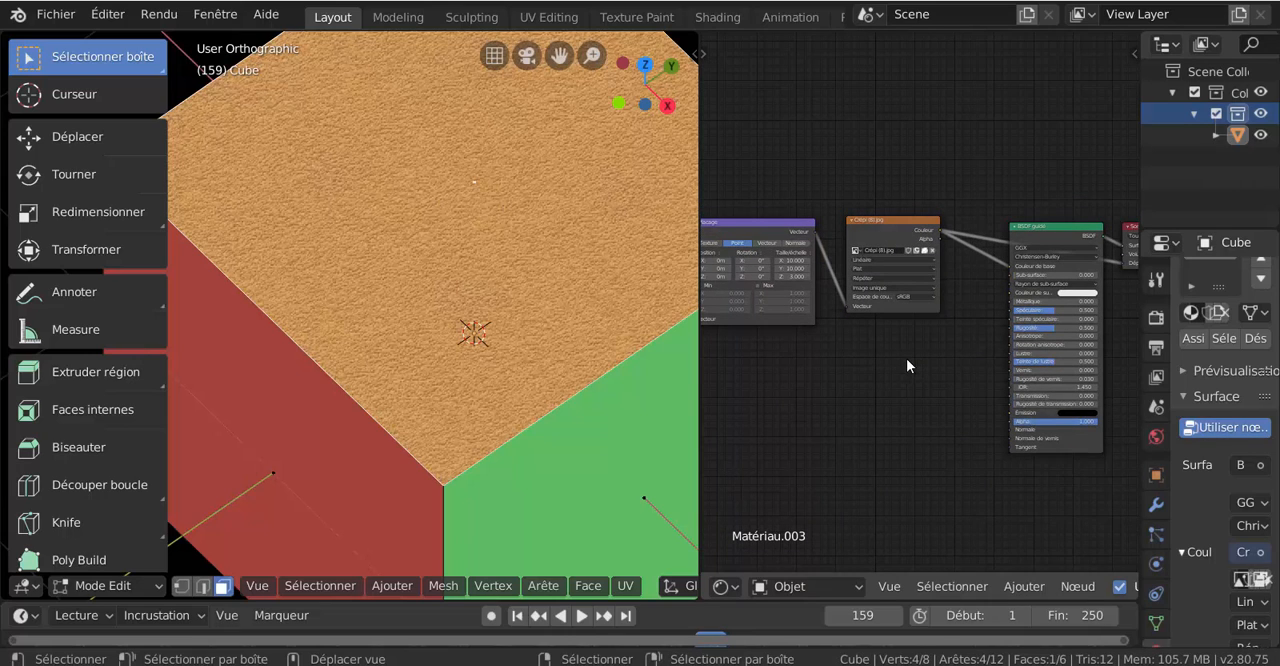
middle_drag(906, 367, 851, 373)
scroll(880, 348, up, 10)
middle_drag(879, 313, 989, 323)
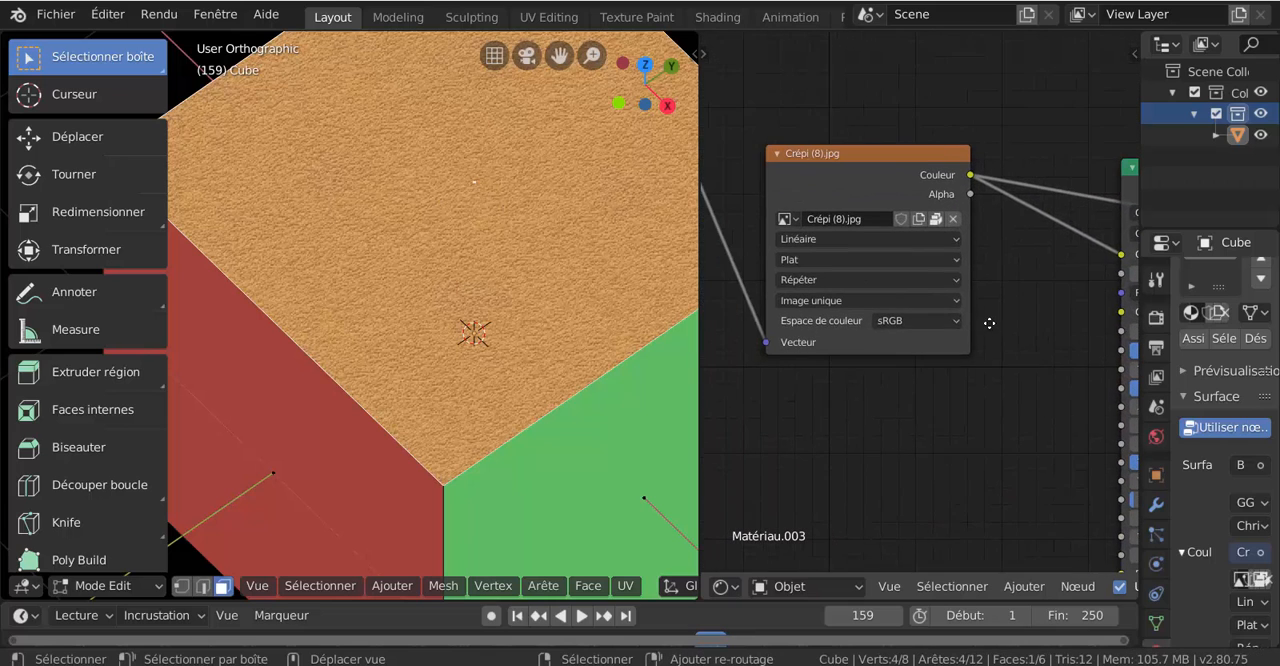
scroll(897, 370, down, 7)
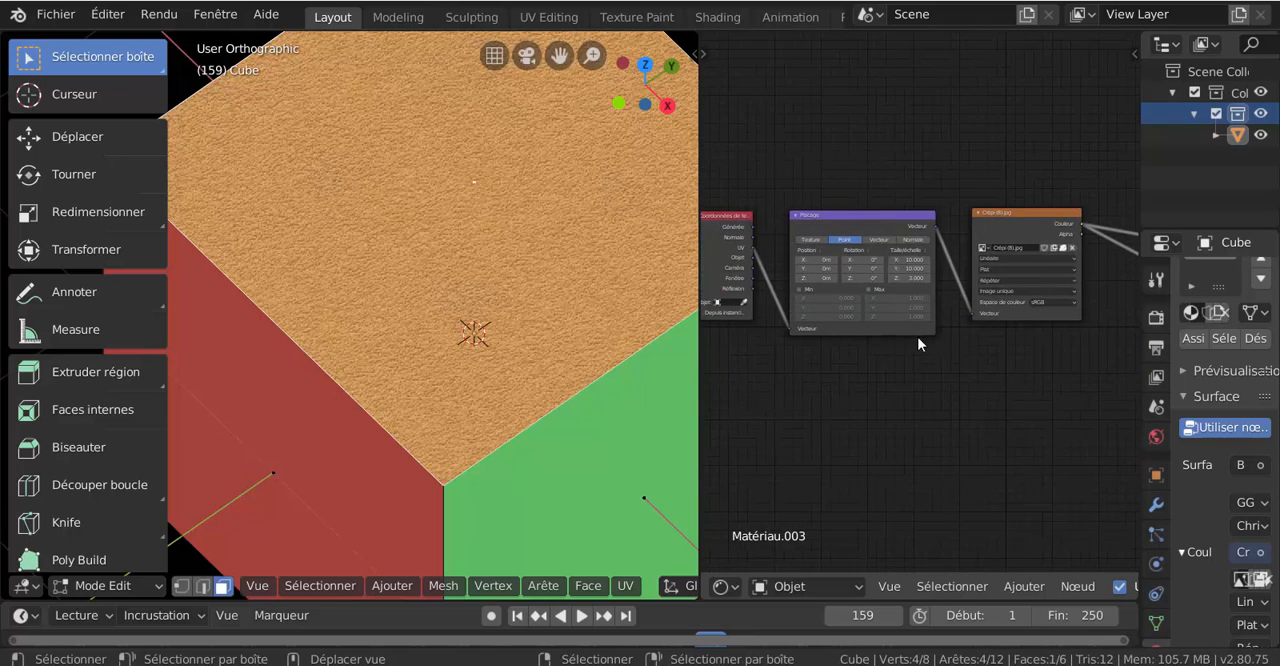
scroll(920, 265, up, 4)
middle_drag(907, 246, 937, 270)
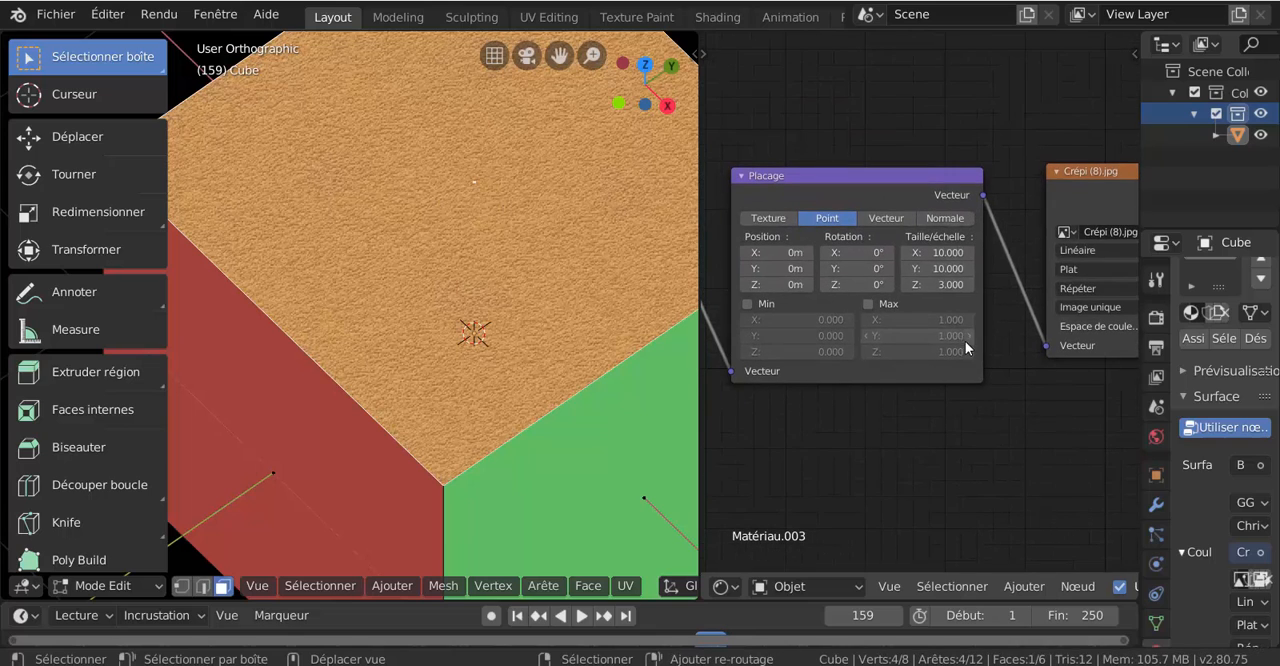
click(937, 268)
text(5)
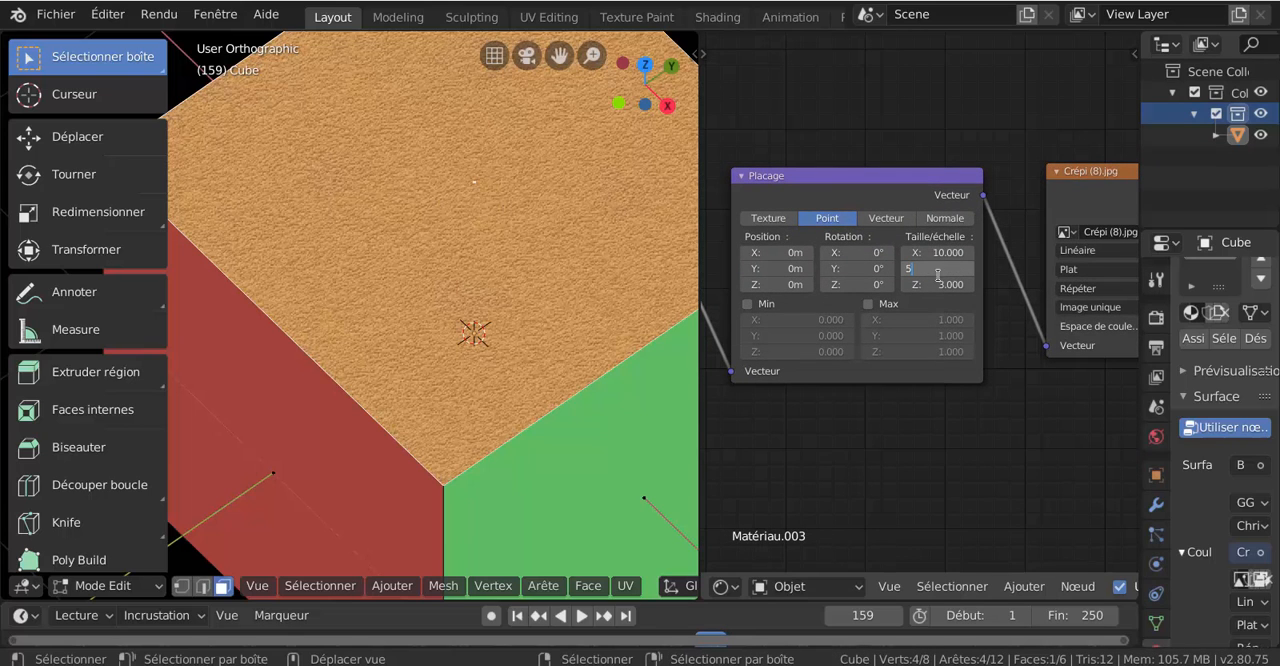
key(Return)
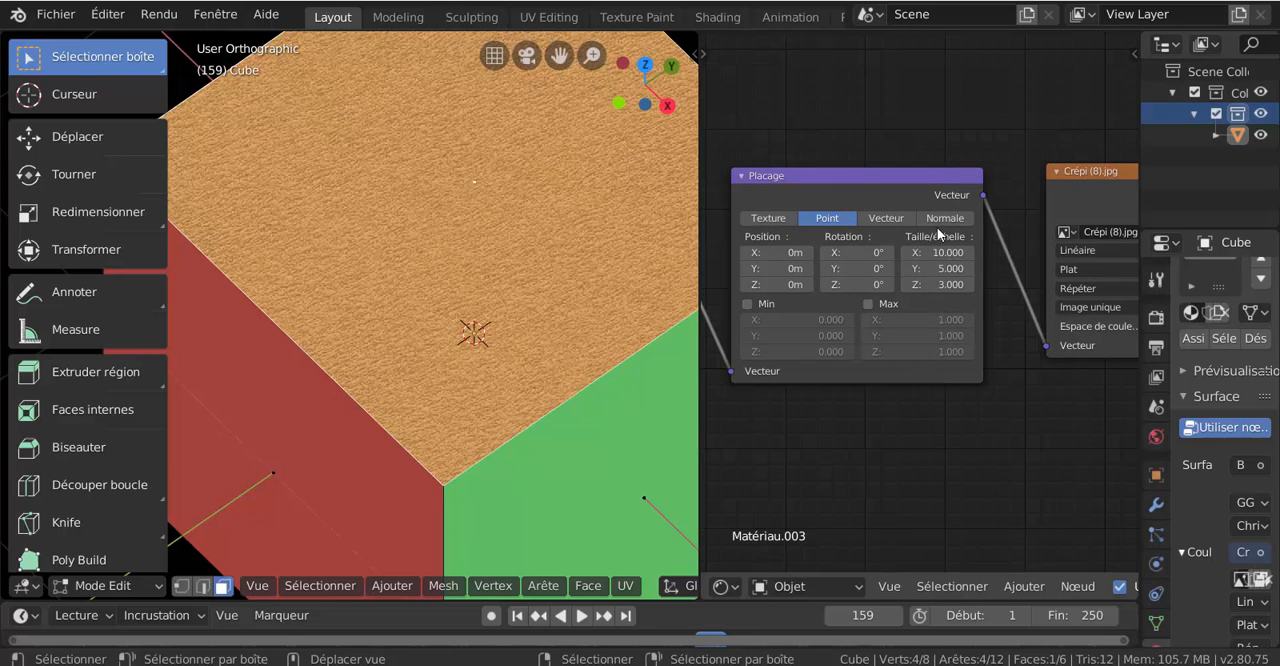
click(945, 252)
text(5)
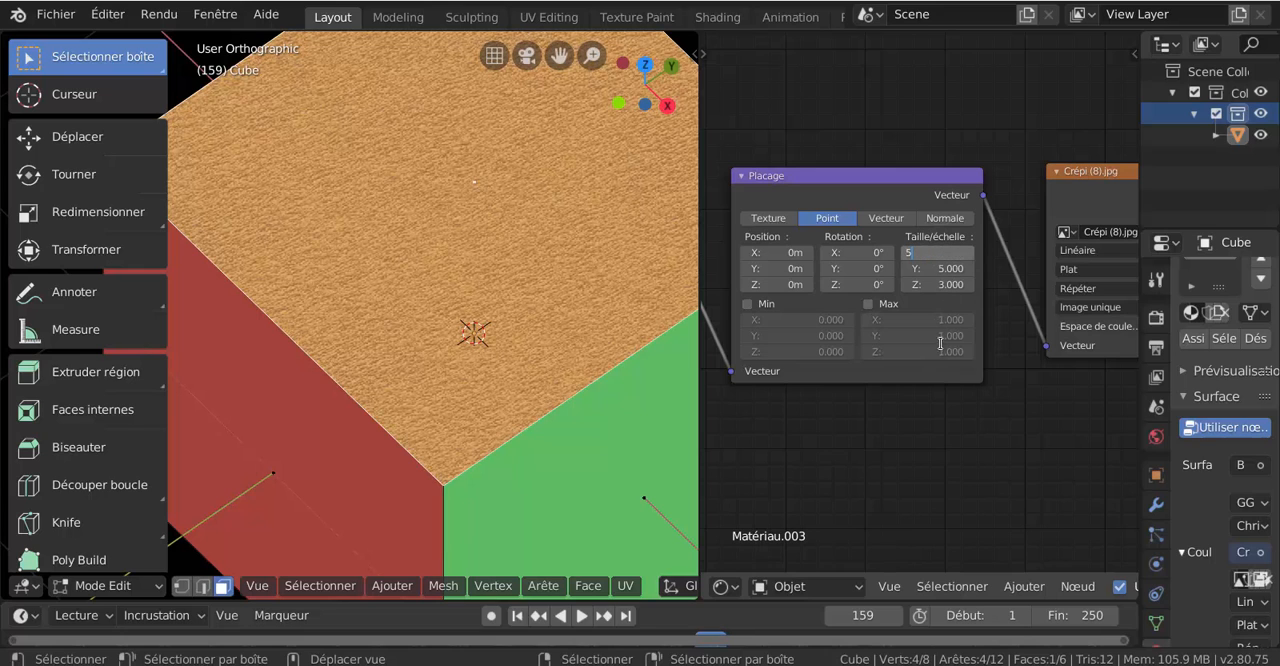
key(Return)
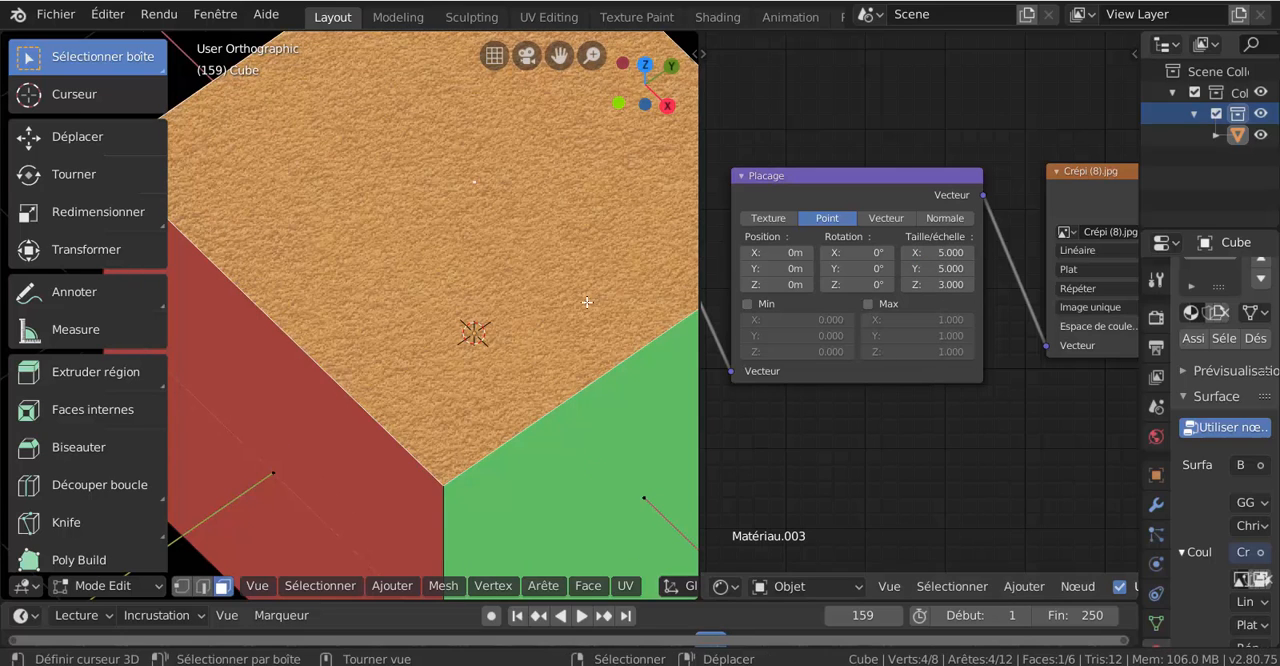
- Disconnect the image texture's link from the Déplacement input of the Sortie de matériau node
scroll(586, 299, down, 3)
middle_drag(1043, 411, 957, 431)
middle_drag(1052, 426, 795, 432)
middle_drag(1110, 368, 1008, 300)
drag(1012, 229, 1011, 252)
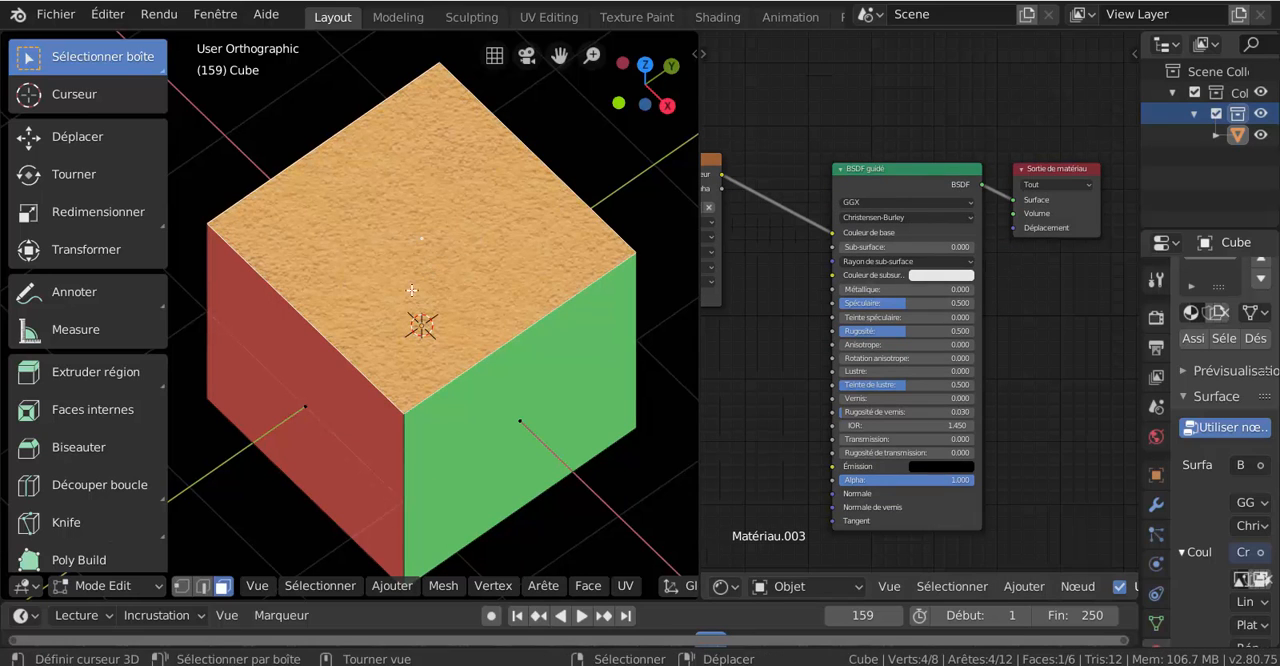
- Reconnect the image texture's Couleur output to the material output's Déplacement input and inspect the top face
middle_drag(755, 299, 795, 289)
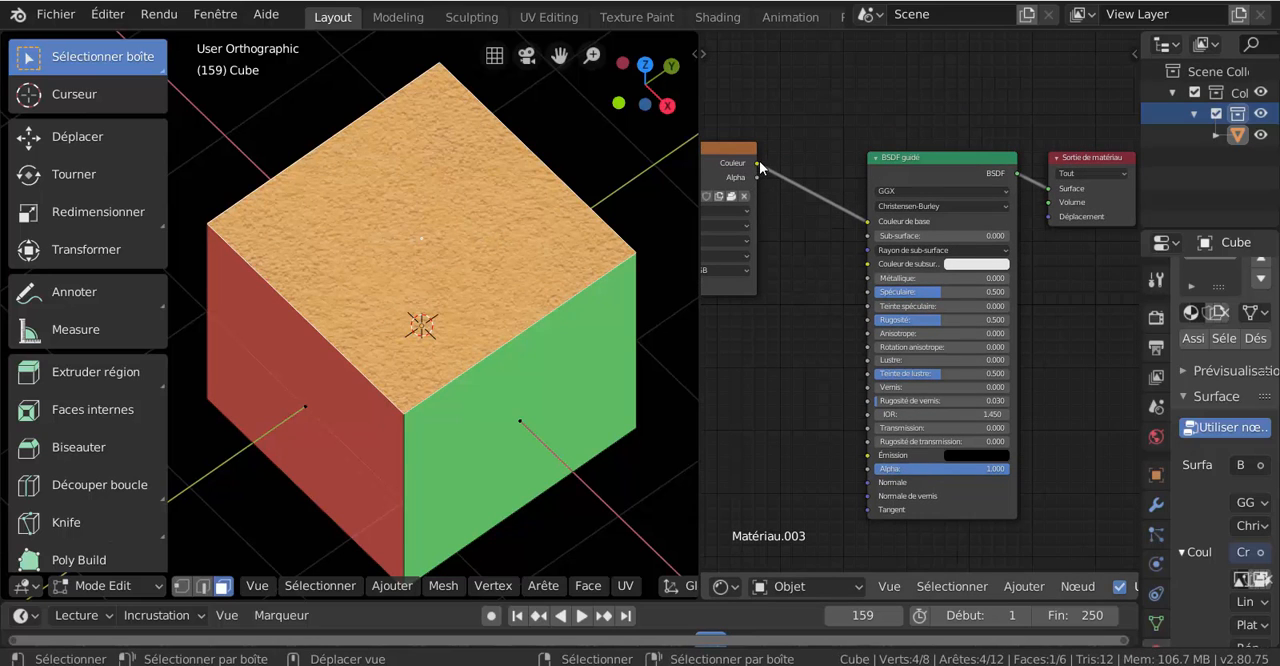
drag(759, 160, 1049, 216)
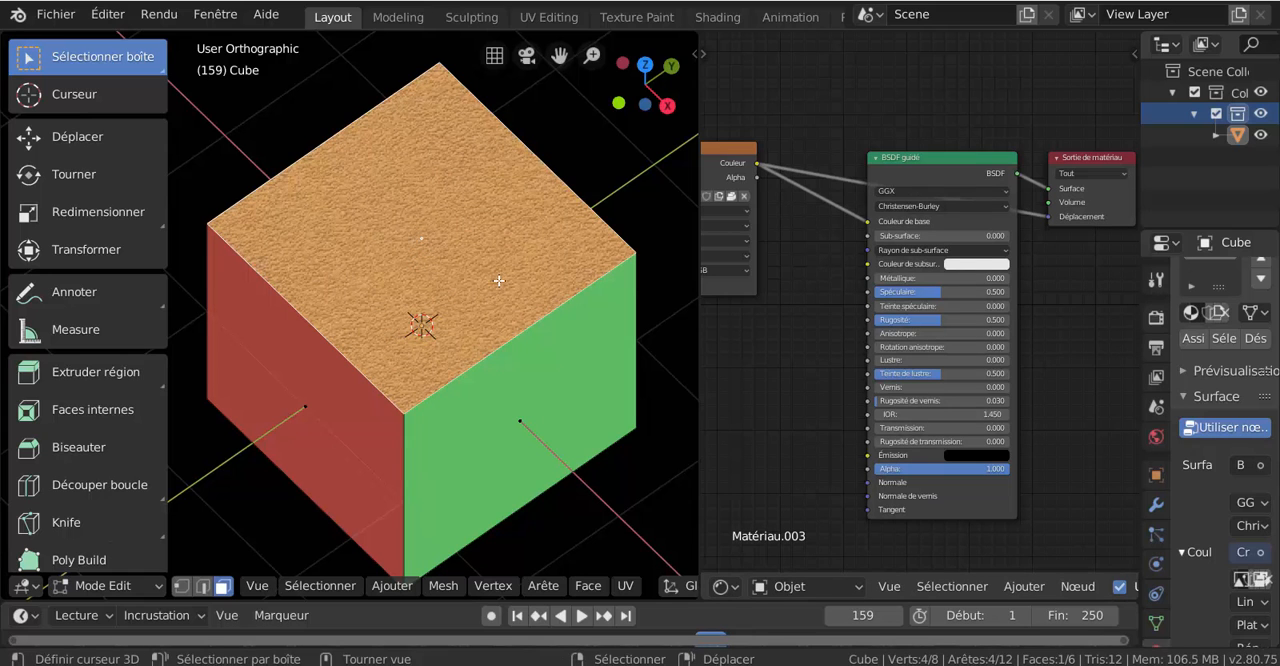
scroll(734, 398, down, 1)
scroll(551, 374, down, 2)
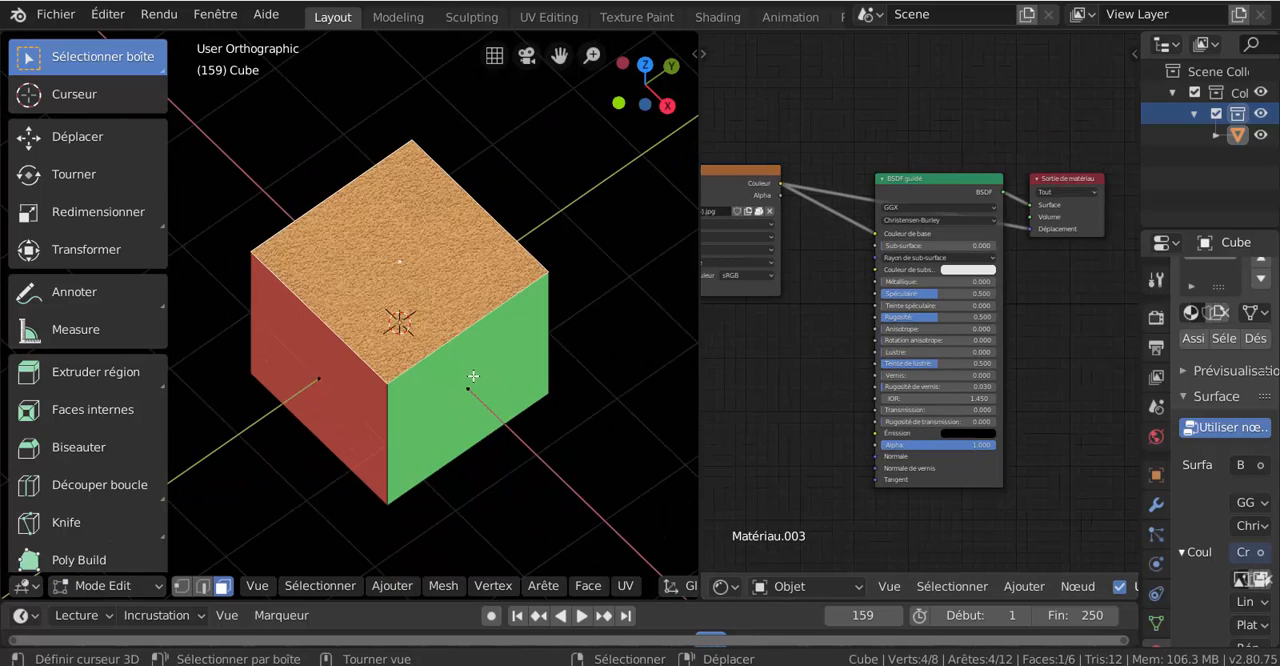
middle_drag(472, 378, 516, 272)
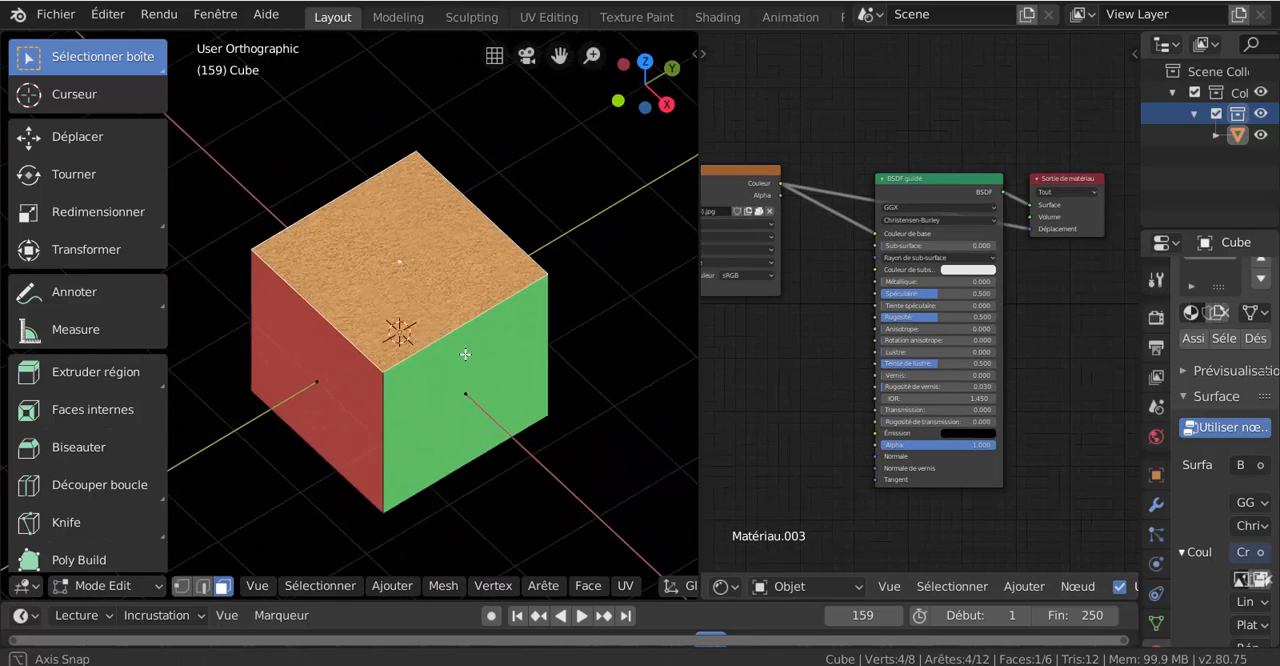
- Move the image texture, Placage and texture coordinate nodes closer to the BSDF guidé node to tighten the node chain
scroll(778, 368, down, 1)
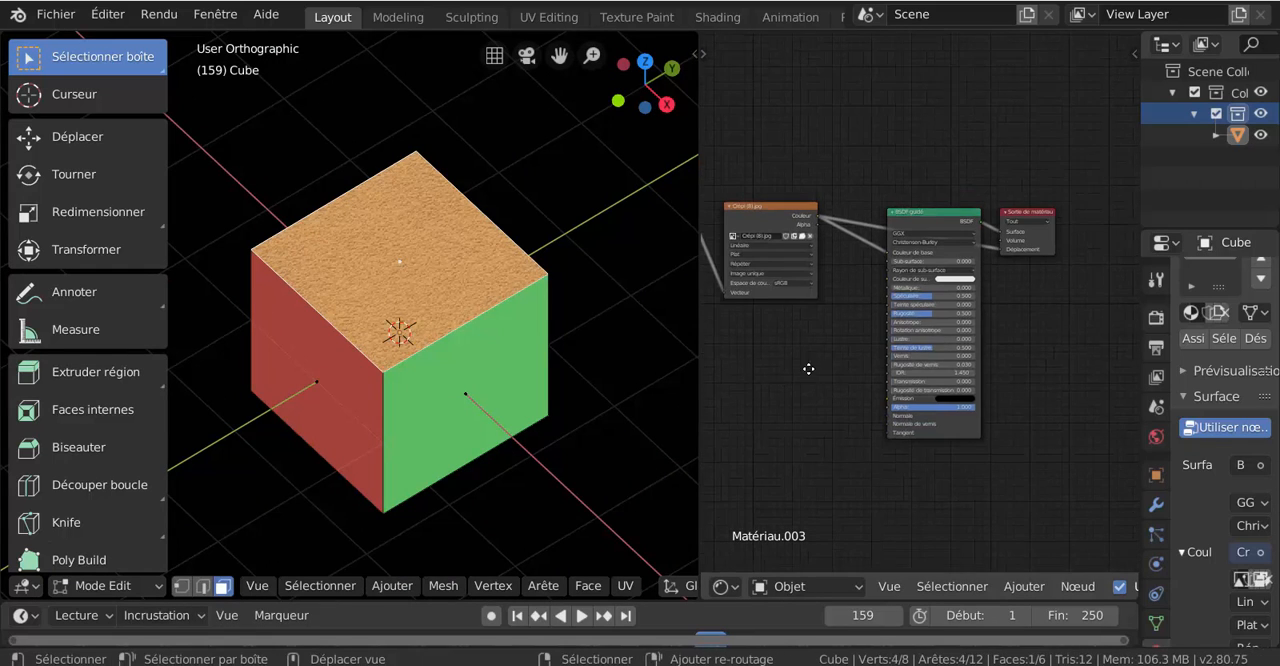
middle_drag(808, 366, 928, 381)
scroll(928, 373, down, 2)
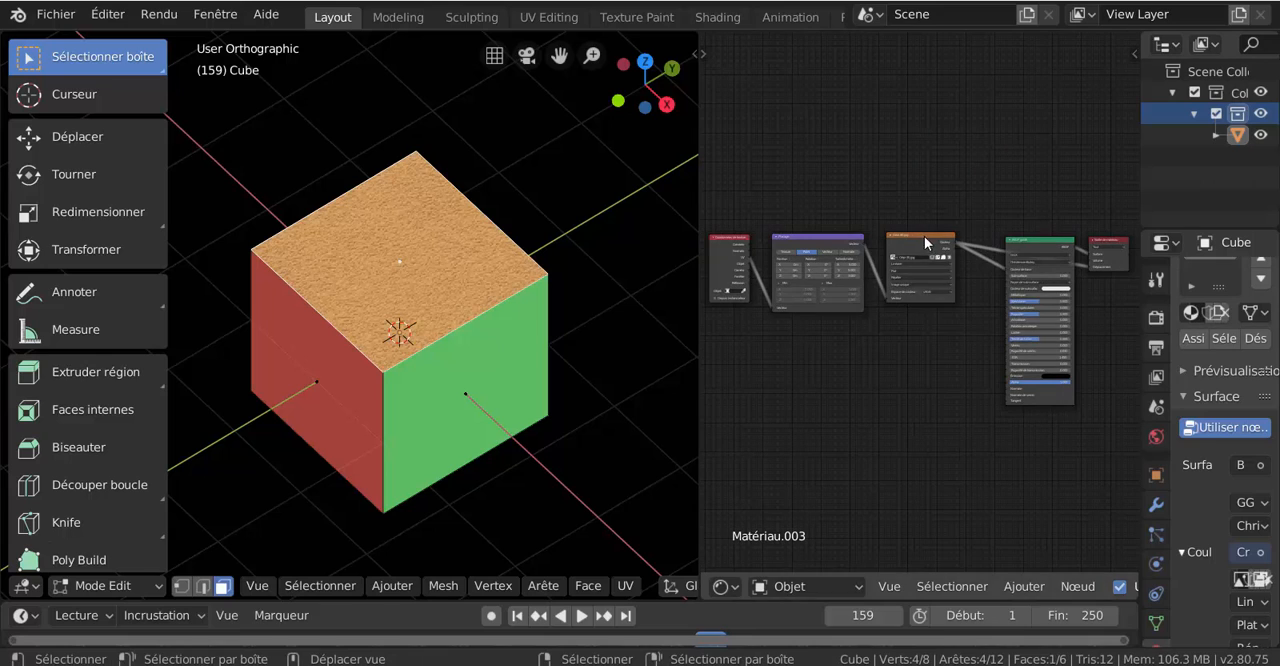
drag(919, 232, 946, 233)
drag(831, 247, 865, 247)
click(735, 245)
drag(750, 236, 787, 280)
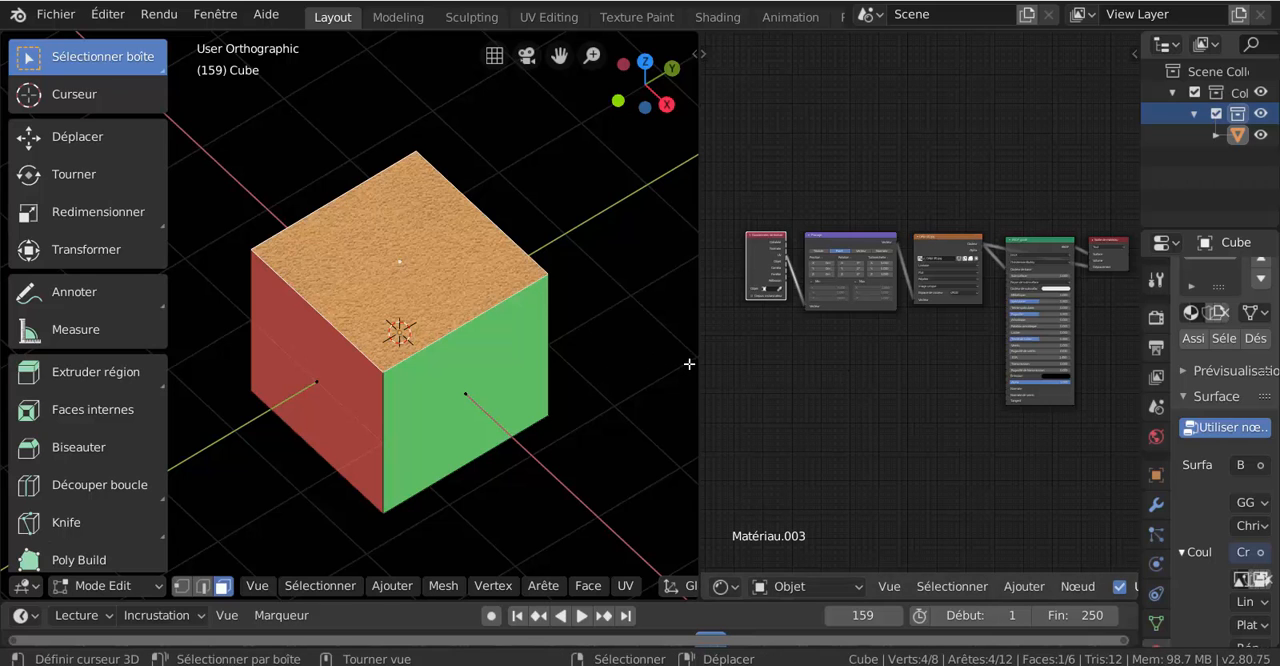
- Review the full node chain in a slightly wider shader editor and examine the relief on the cube's top face
drag(698, 368, 662, 366)
scroll(757, 372, up, 1)
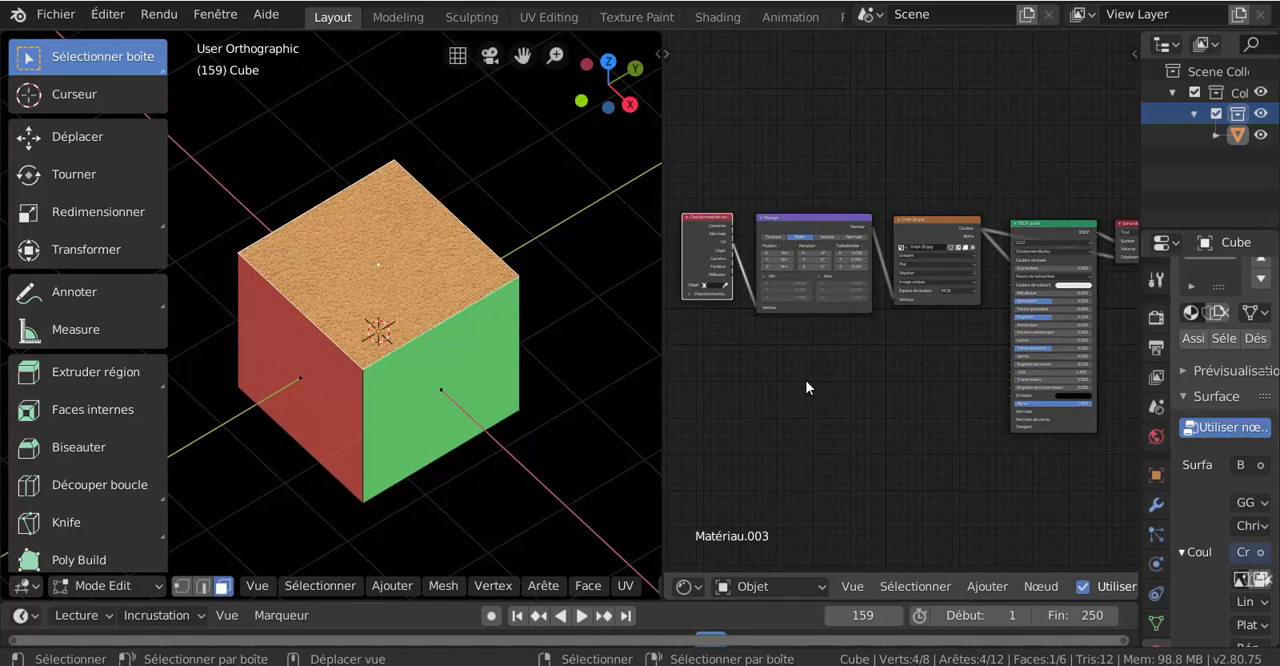
middle_drag(788, 396, 851, 396)
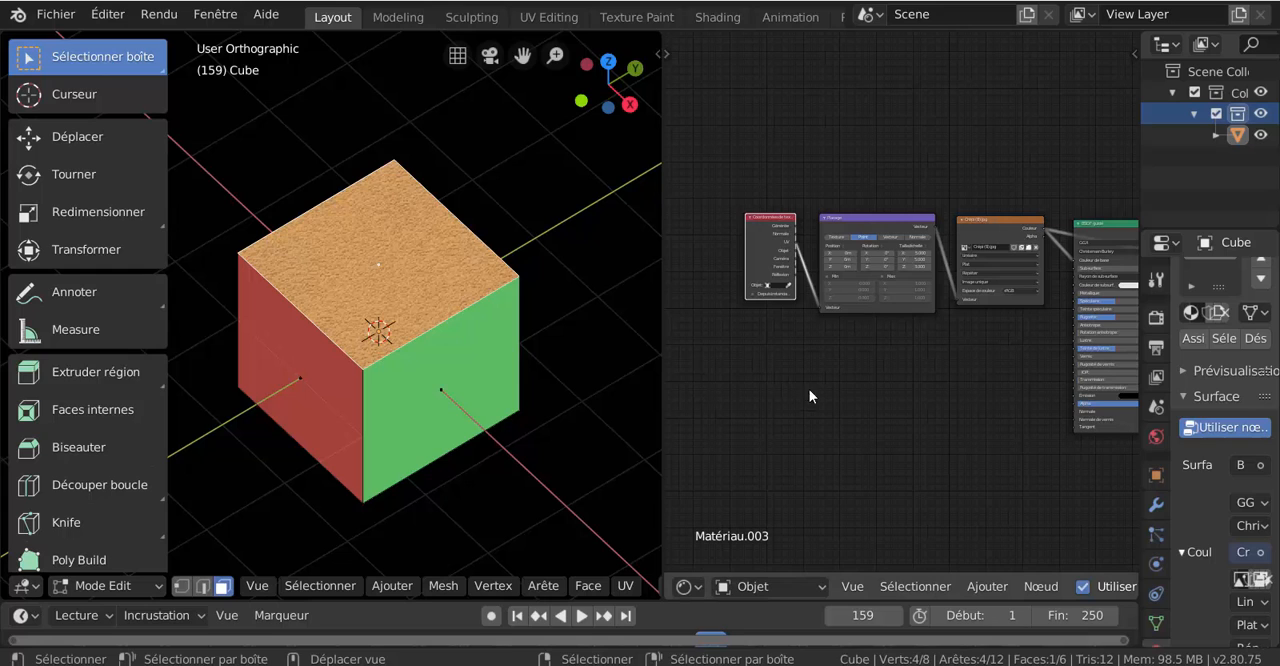
middle_drag(957, 401, 865, 395)
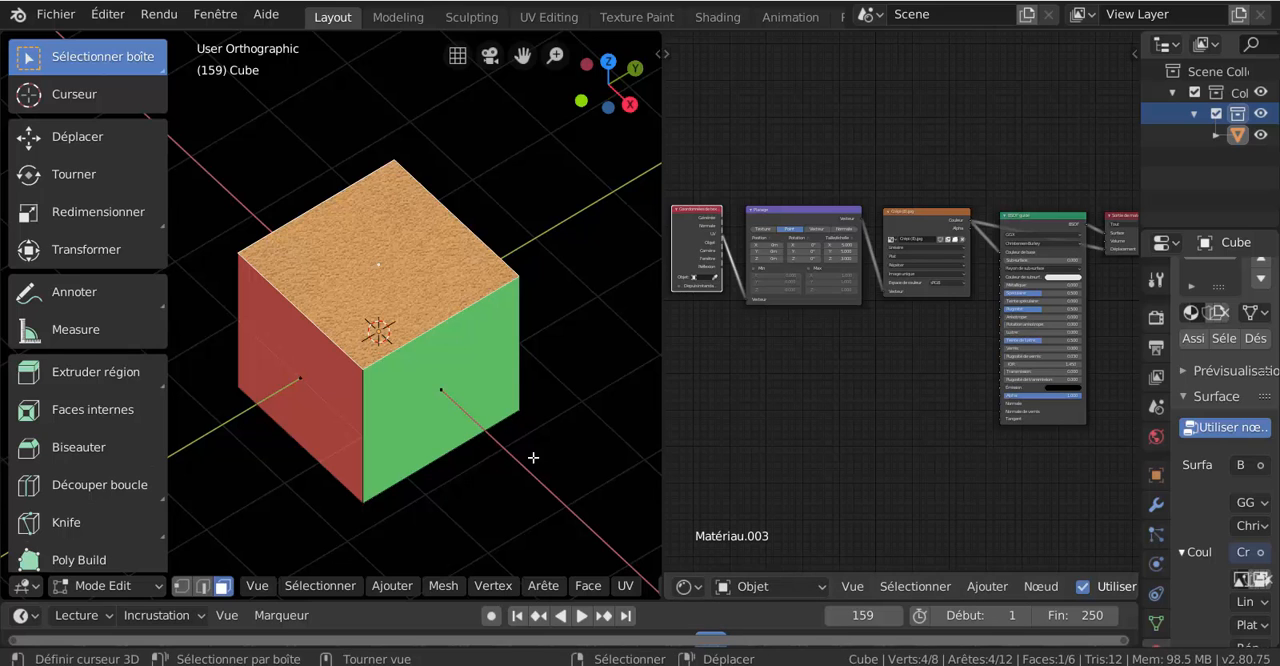
middle_drag(534, 454, 532, 411)
scroll(520, 414, up, 4)
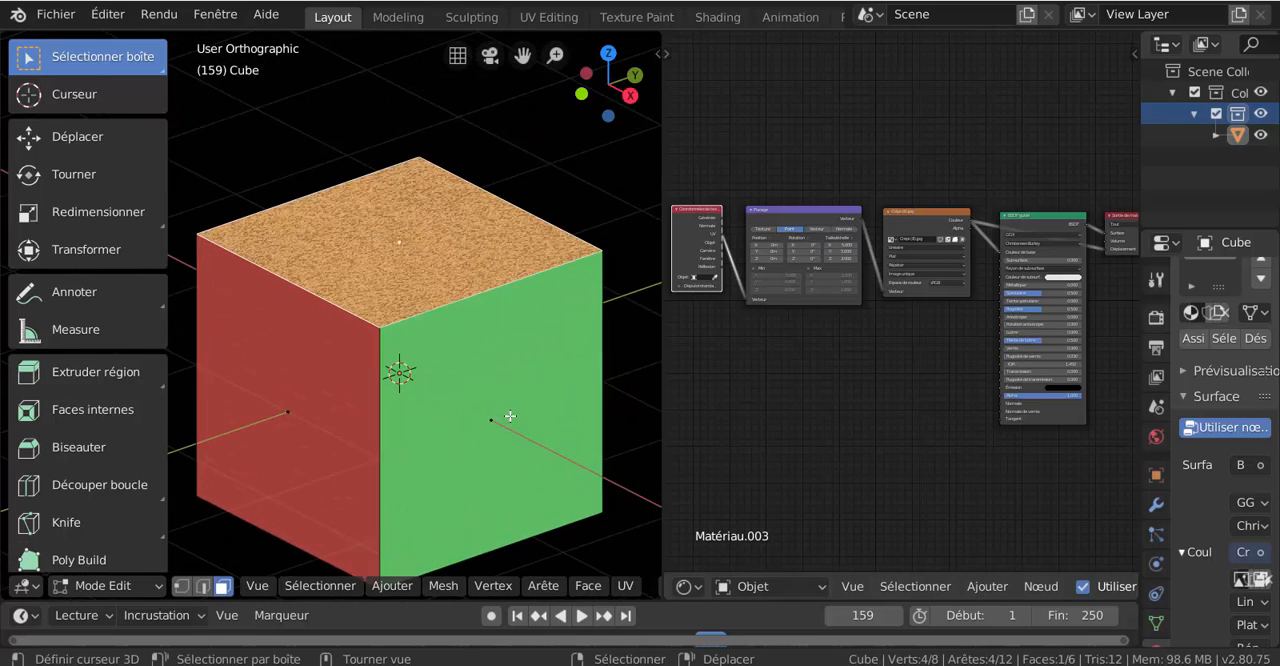
scroll(510, 416, up, 2)
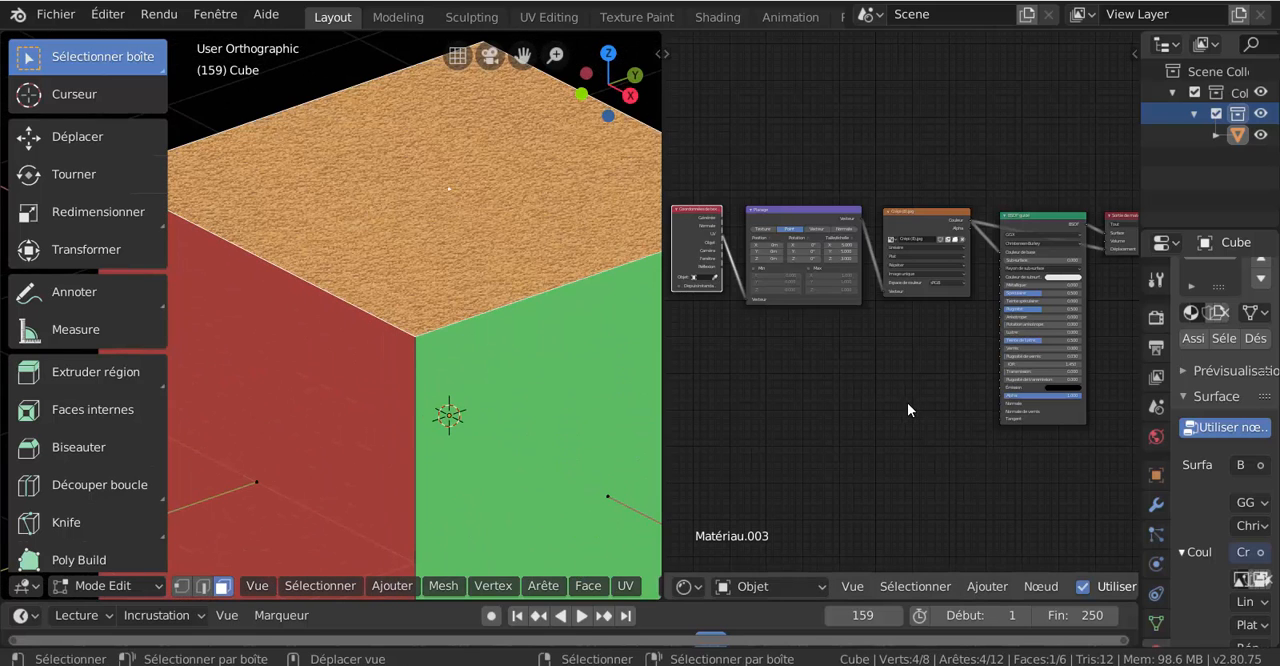
scroll(910, 405, down, 1)
middle_drag(940, 429, 960, 430)
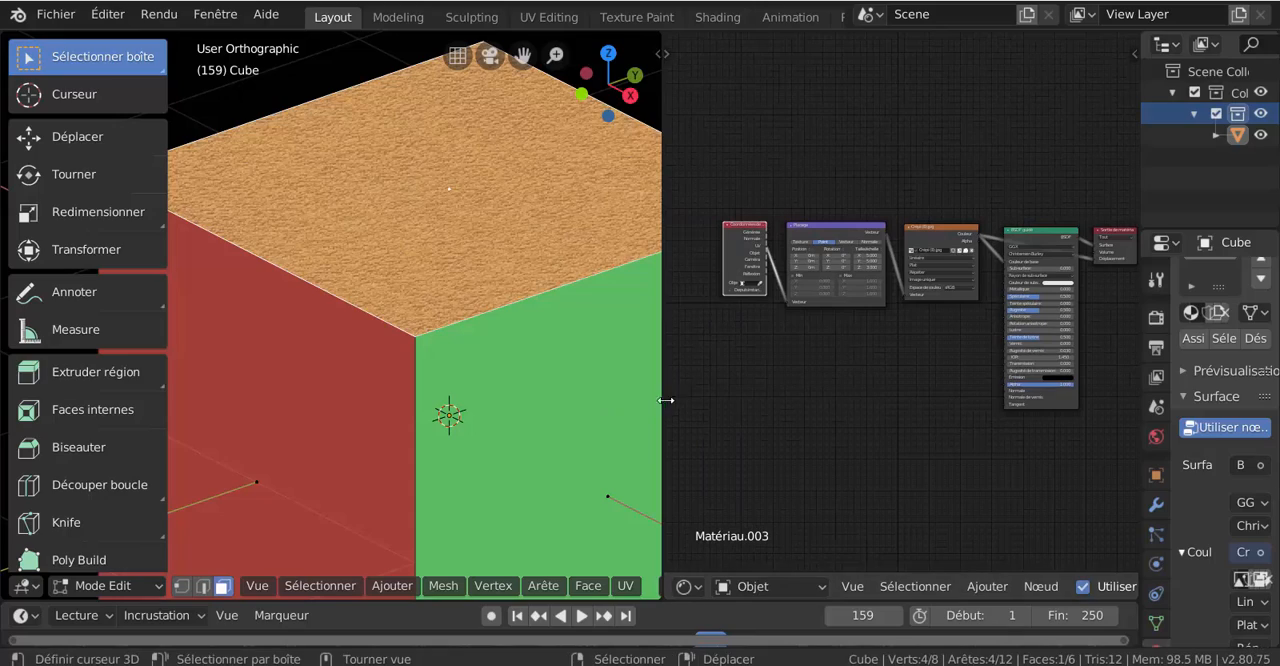
- Enlarge the 3D viewport at the shader editor's expense and frame the cube with its textured top face
drag(665, 400, 1034, 389)
scroll(729, 440, down, 3)
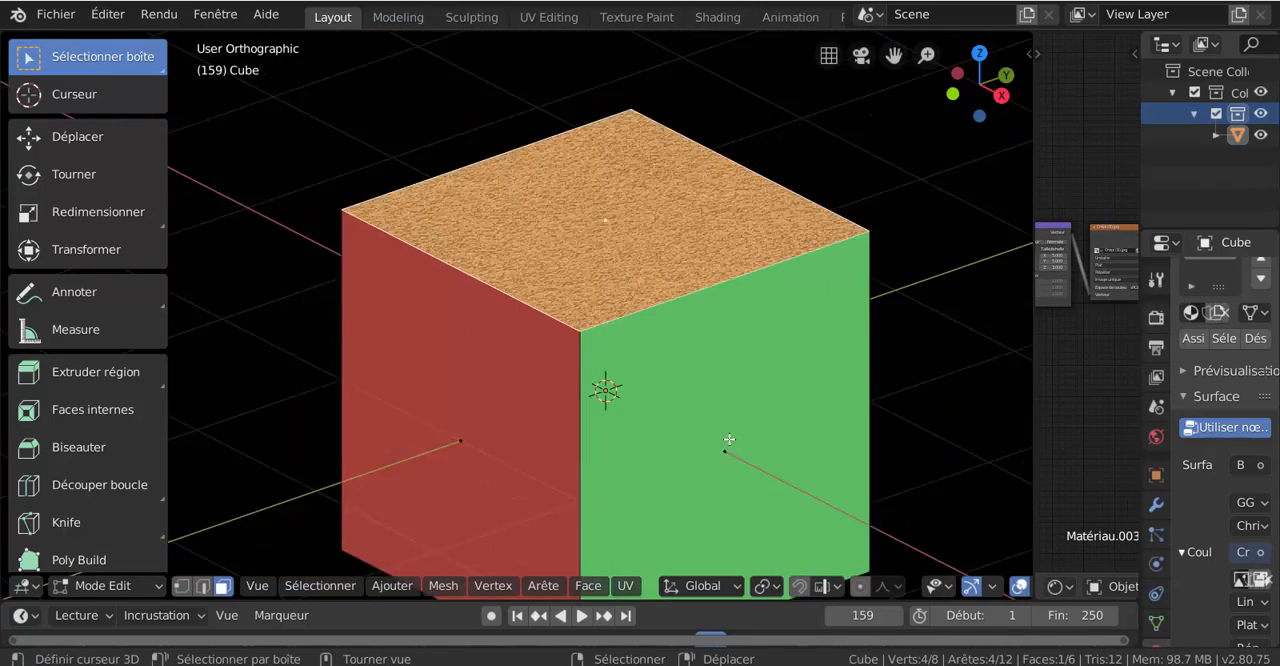
scroll(729, 440, down, 2)
shift+middle_drag(680, 429, 668, 375)
scroll(720, 382, up, 2)
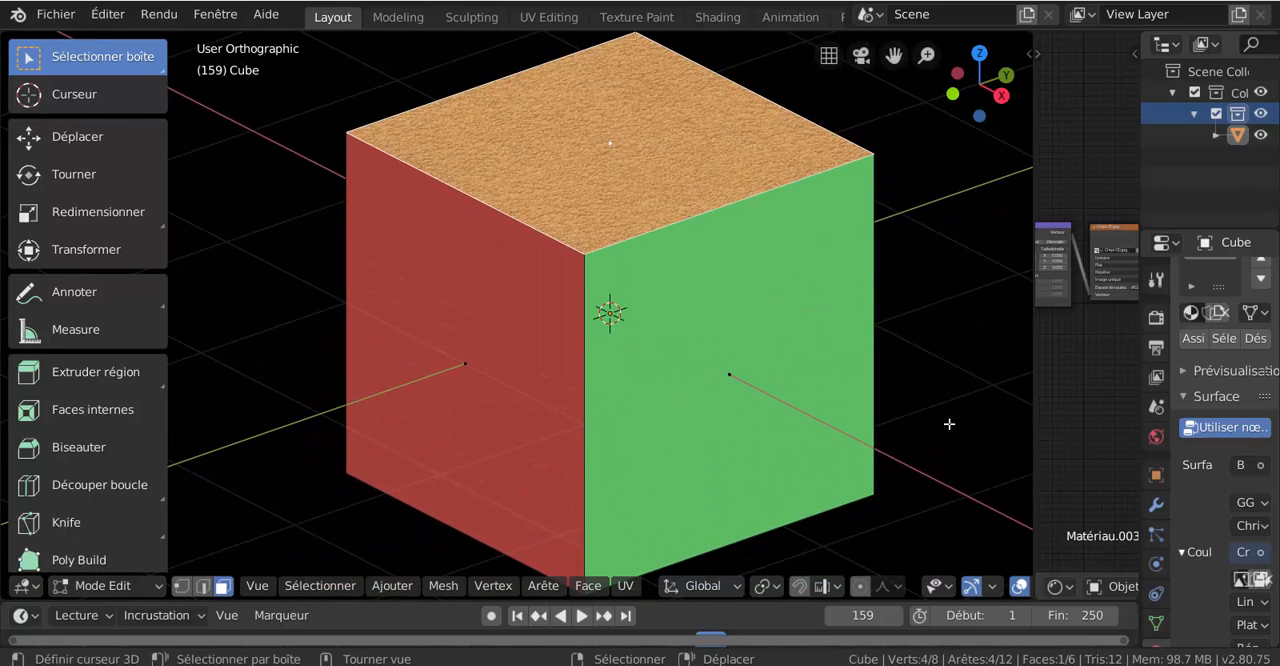